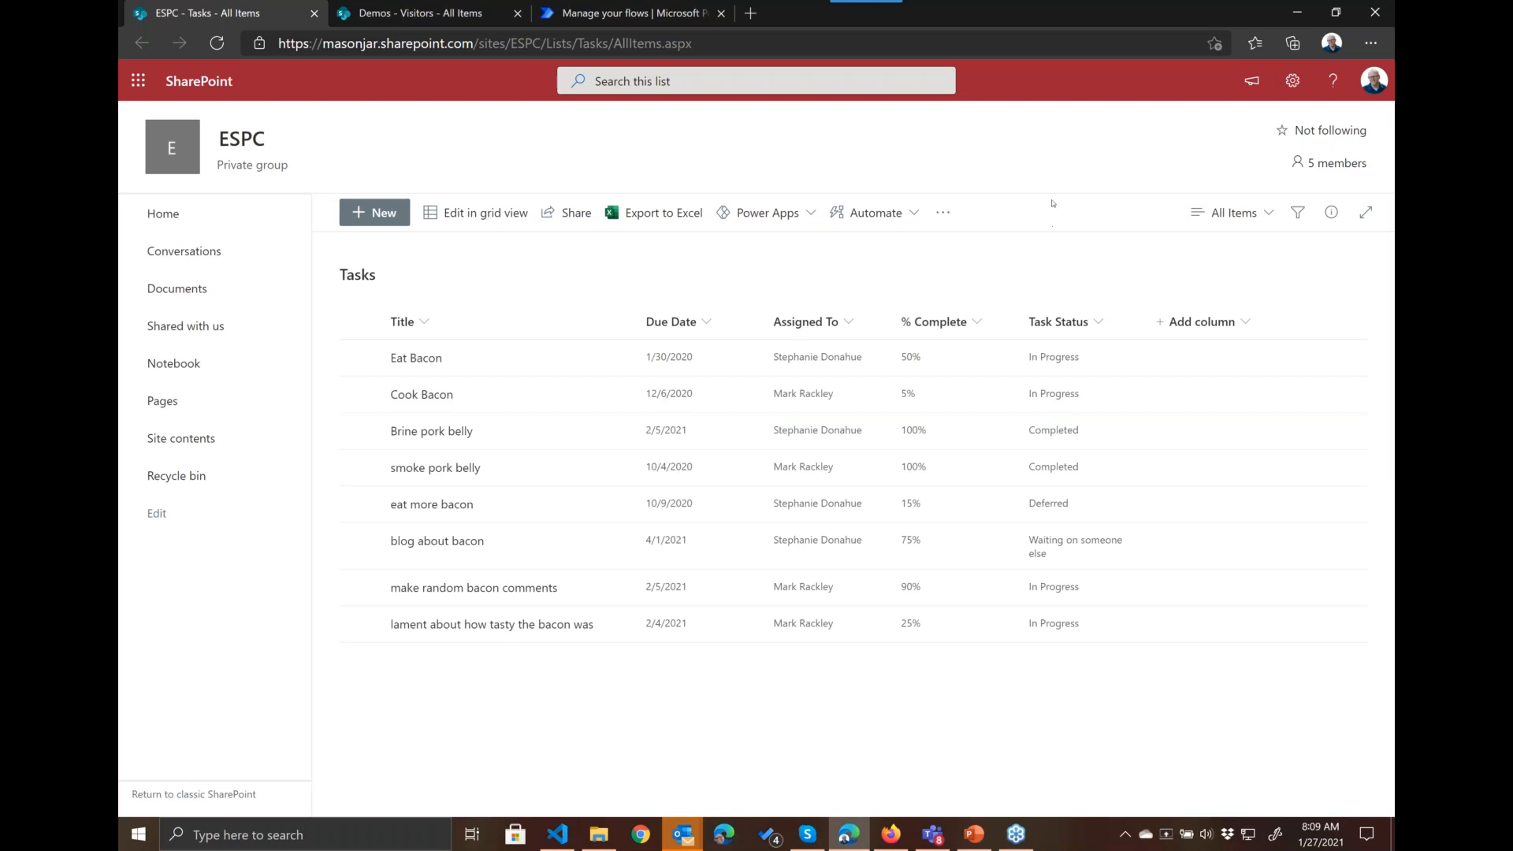
# Step: Open the column formatting options for the Task Status column of the Tasks list
pyautogui.click(1097, 323)
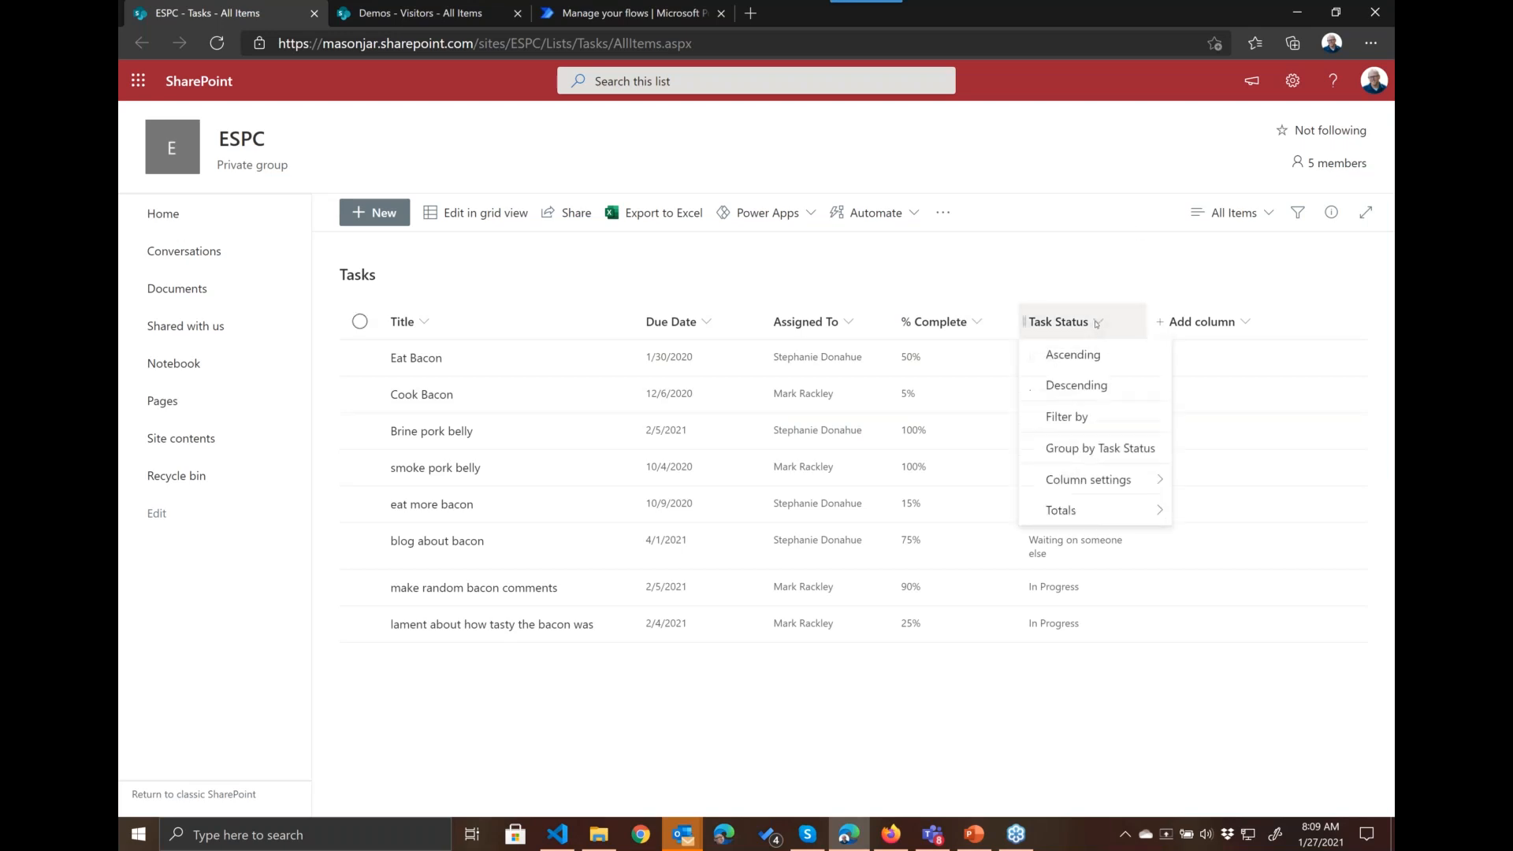
pyautogui.moveTo(1135, 480)
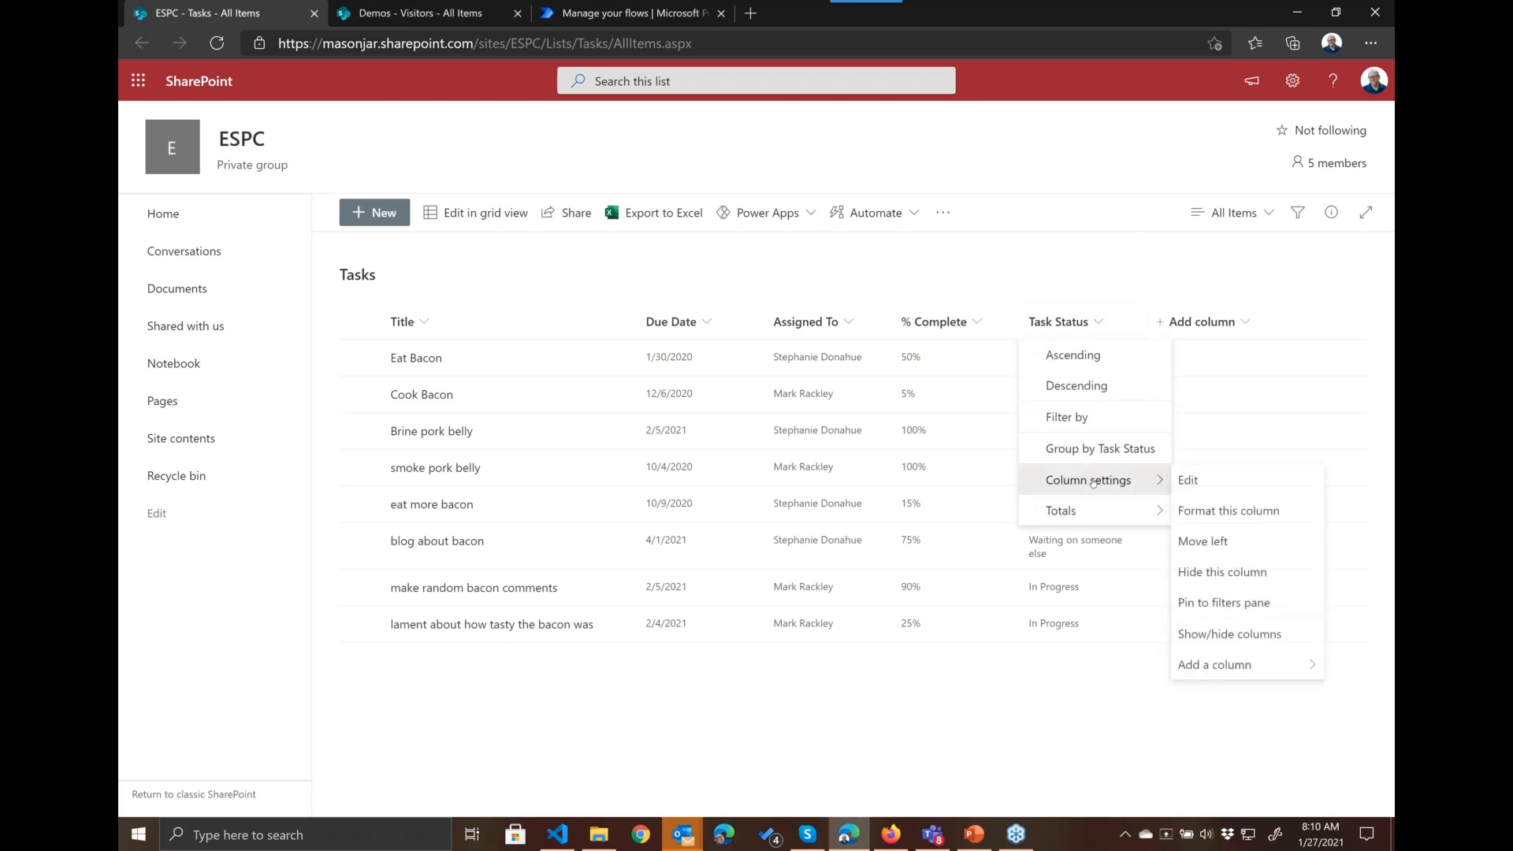
pyautogui.click(1240, 515)
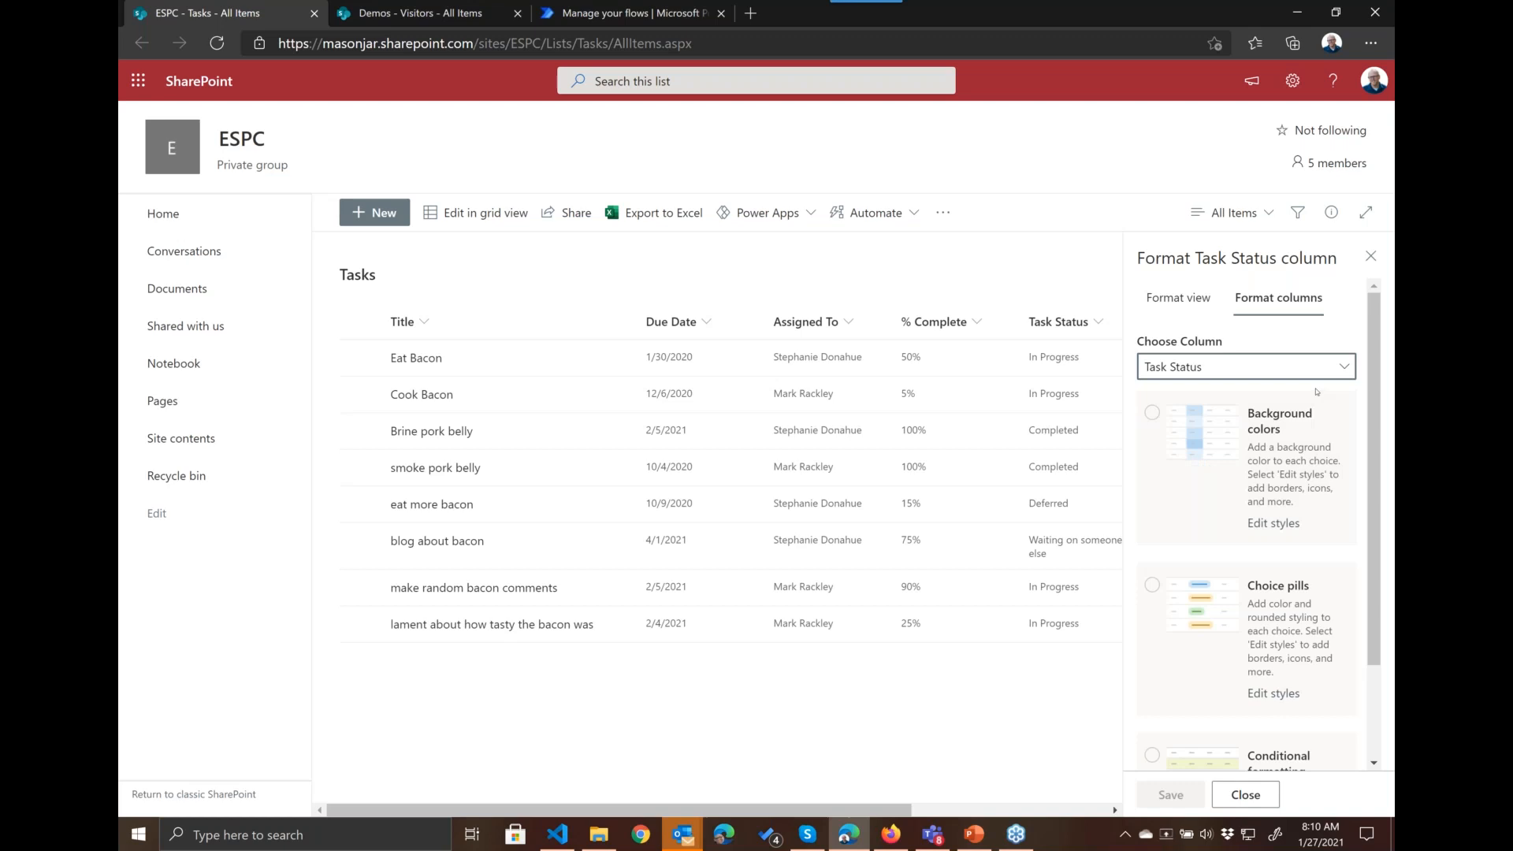
# Step: Apply the Background colors format to the Task Status column
pyautogui.scroll(-2, 1245, 512)
pyautogui.scroll(2, 1269, 532)
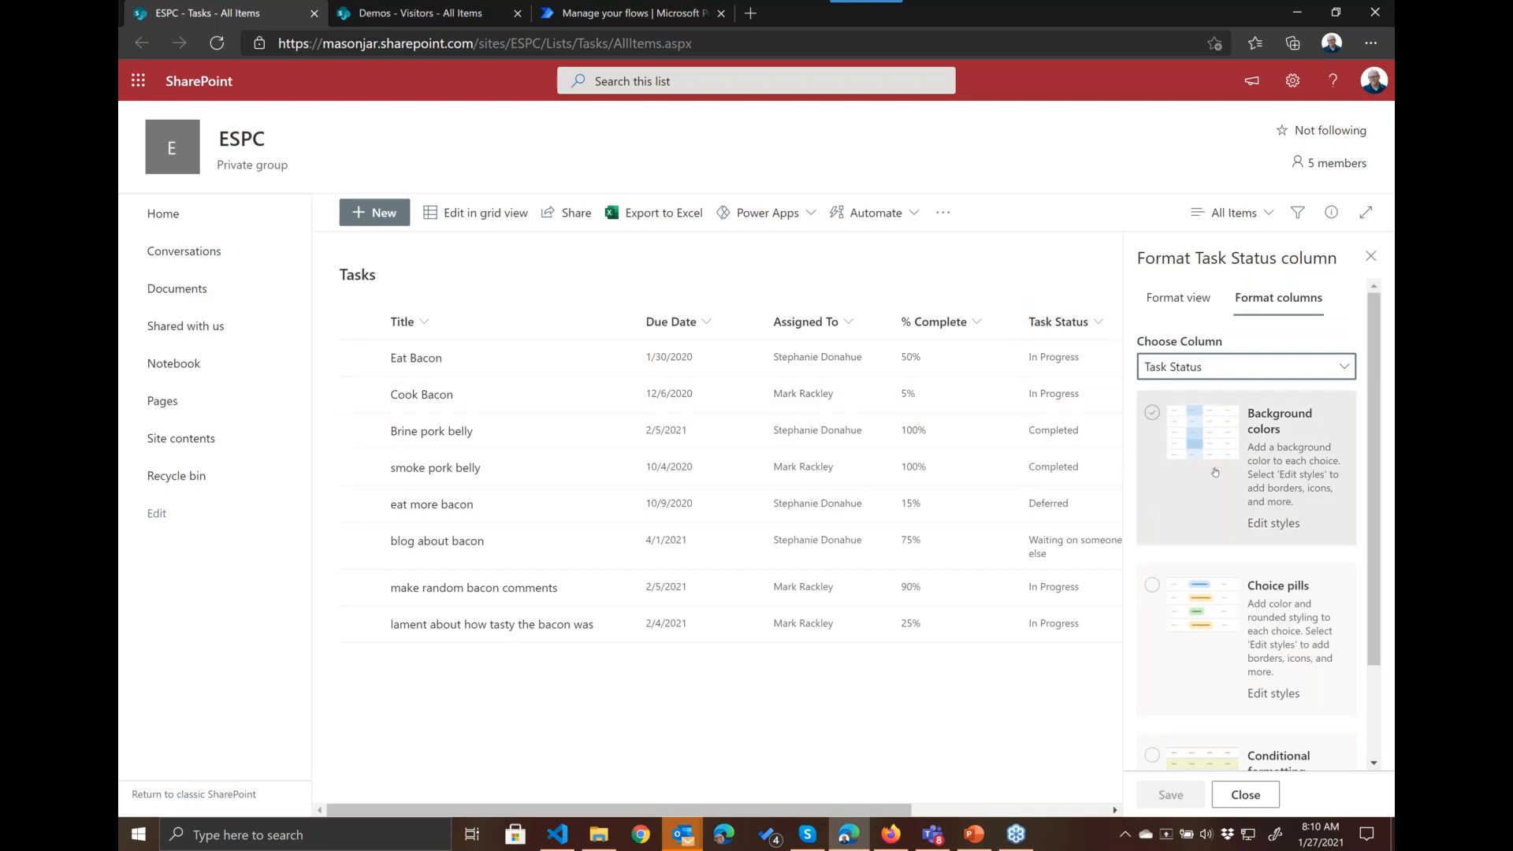
pyautogui.scroll(-1, 1215, 512)
pyautogui.scroll(-1, 1203, 667)
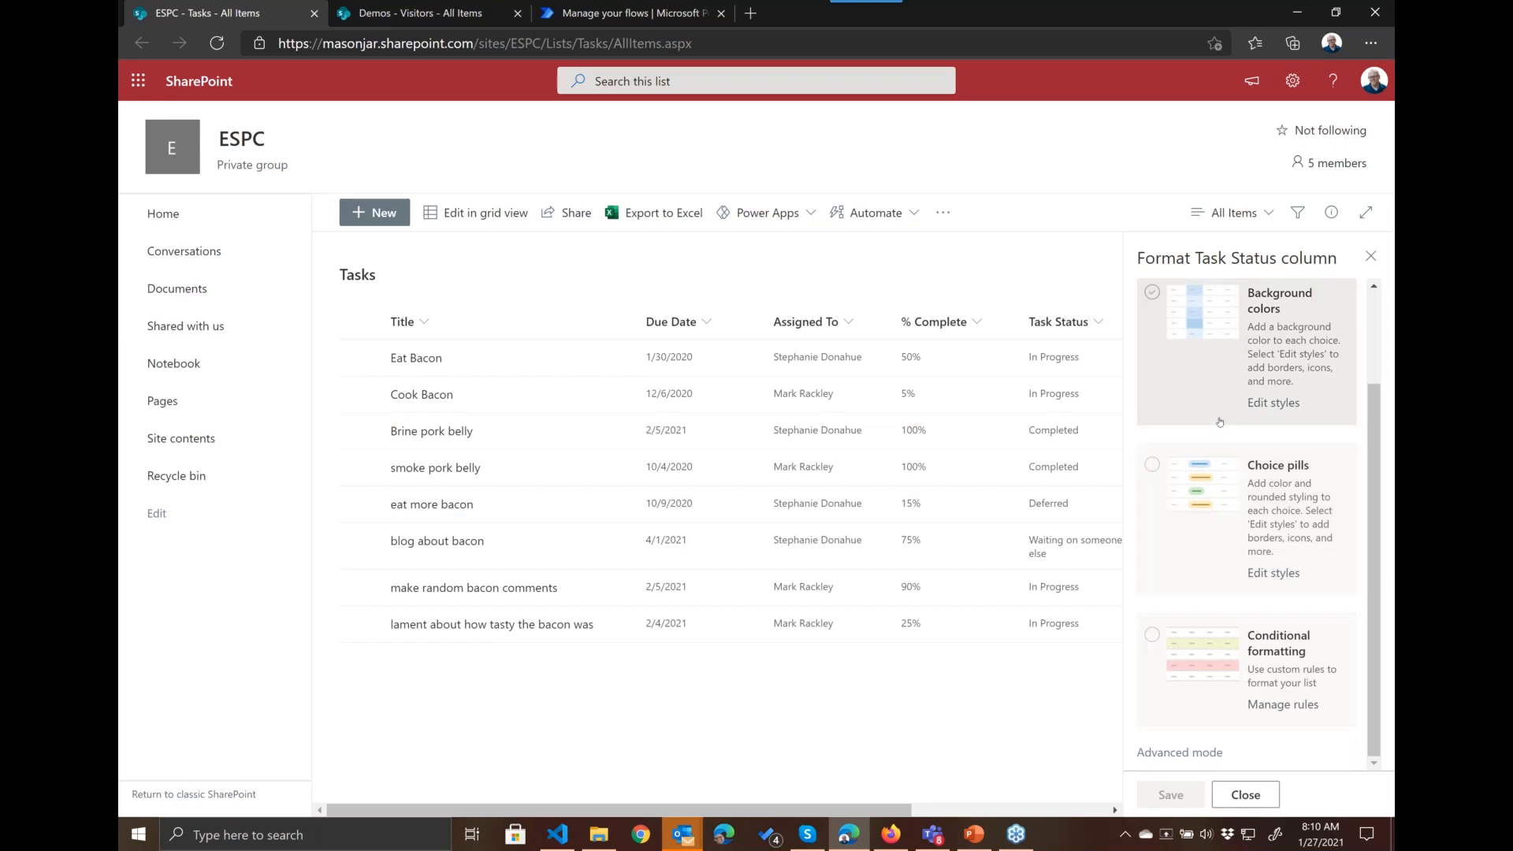
pyautogui.scroll(1, 1219, 422)
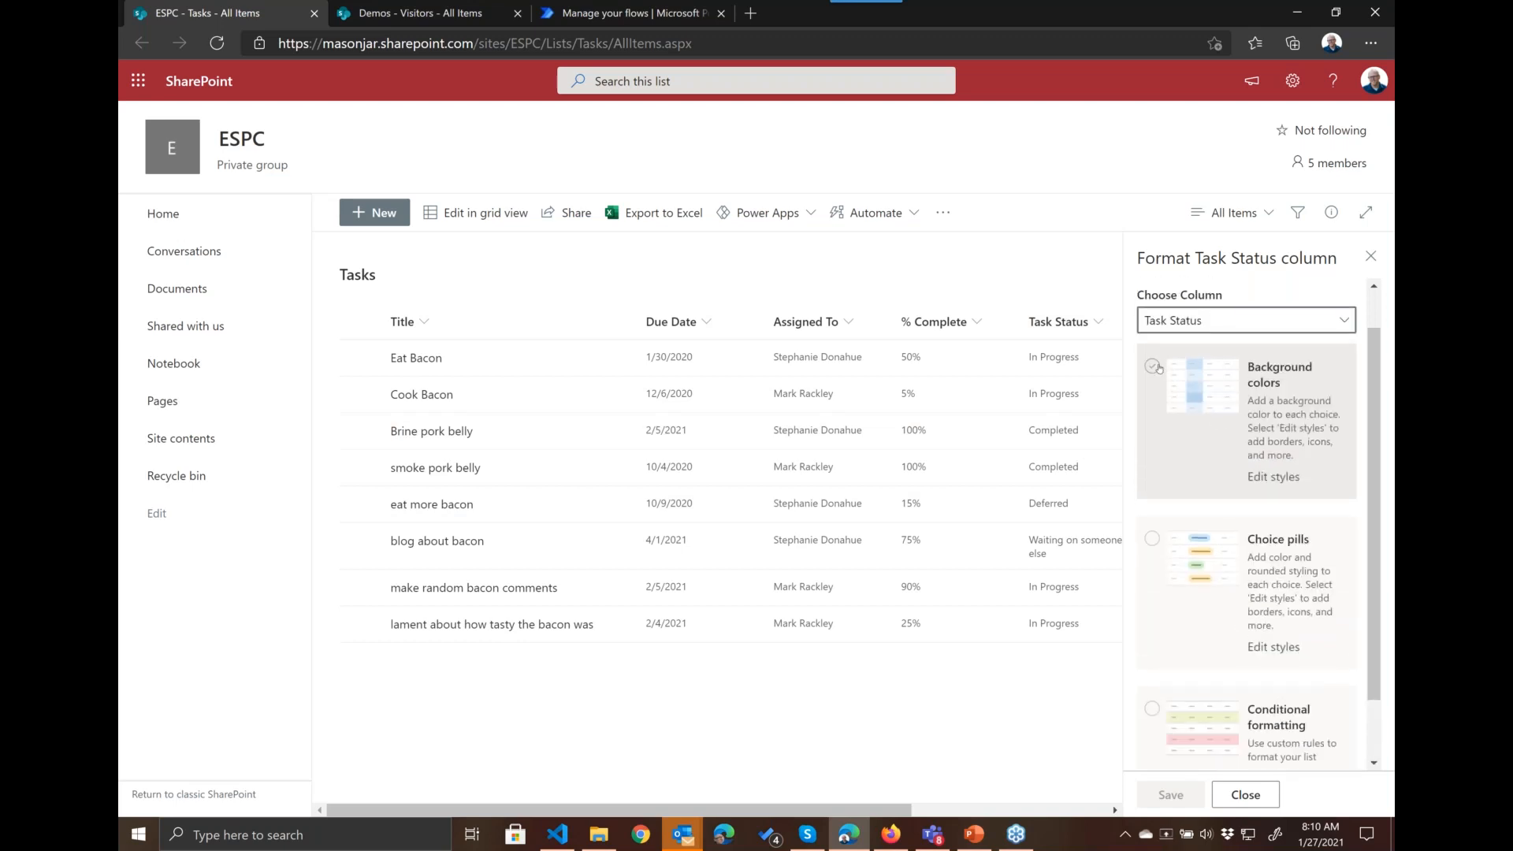
pyautogui.click(1153, 367)
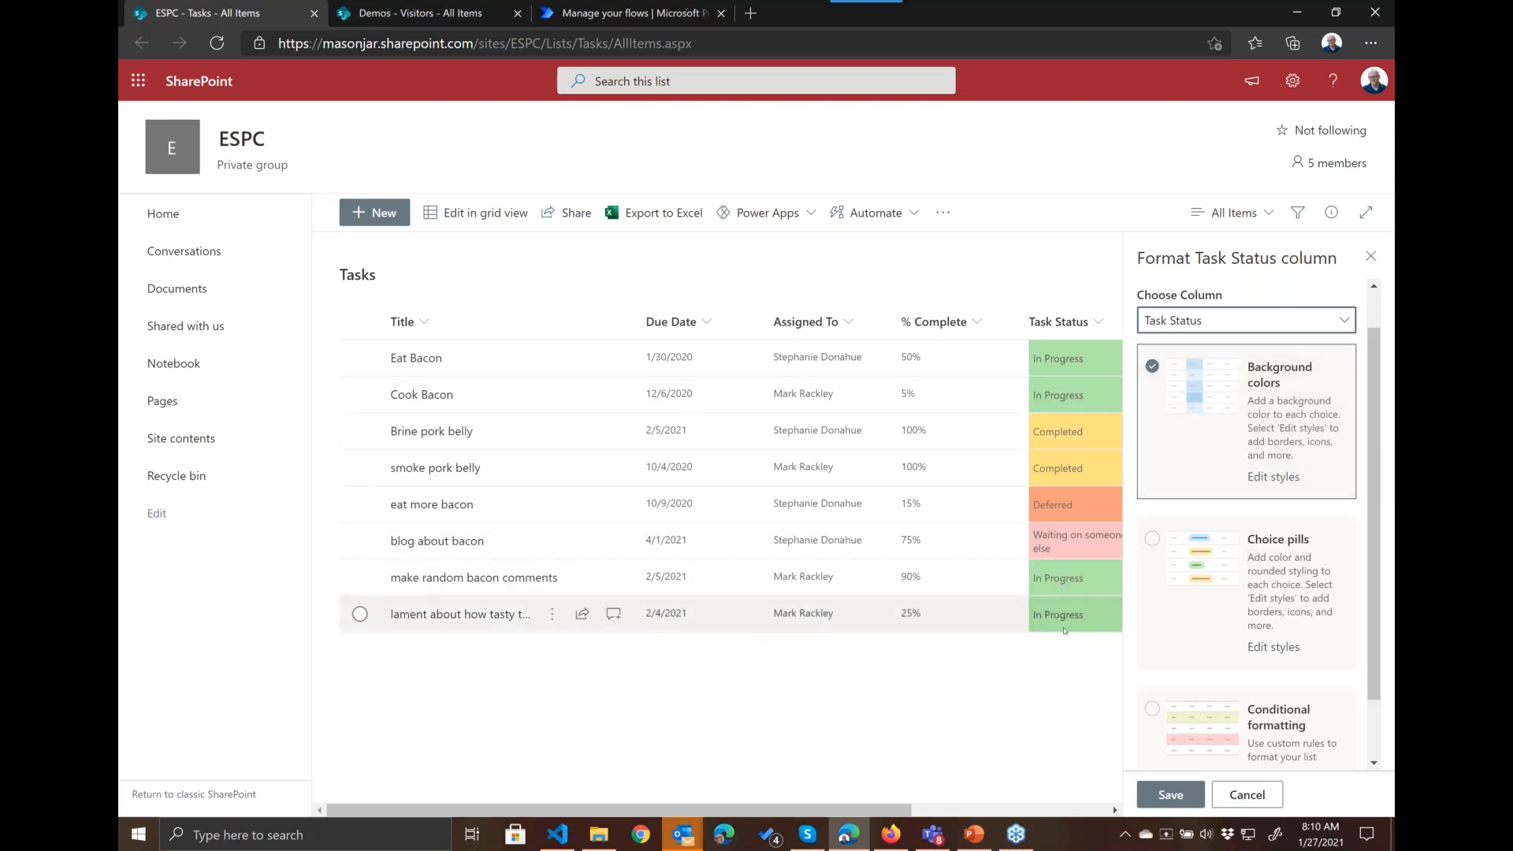
# Step: Edit the background color styles, setting Not Started to gray and In Progress to light blue
pyautogui.click(1274, 478)
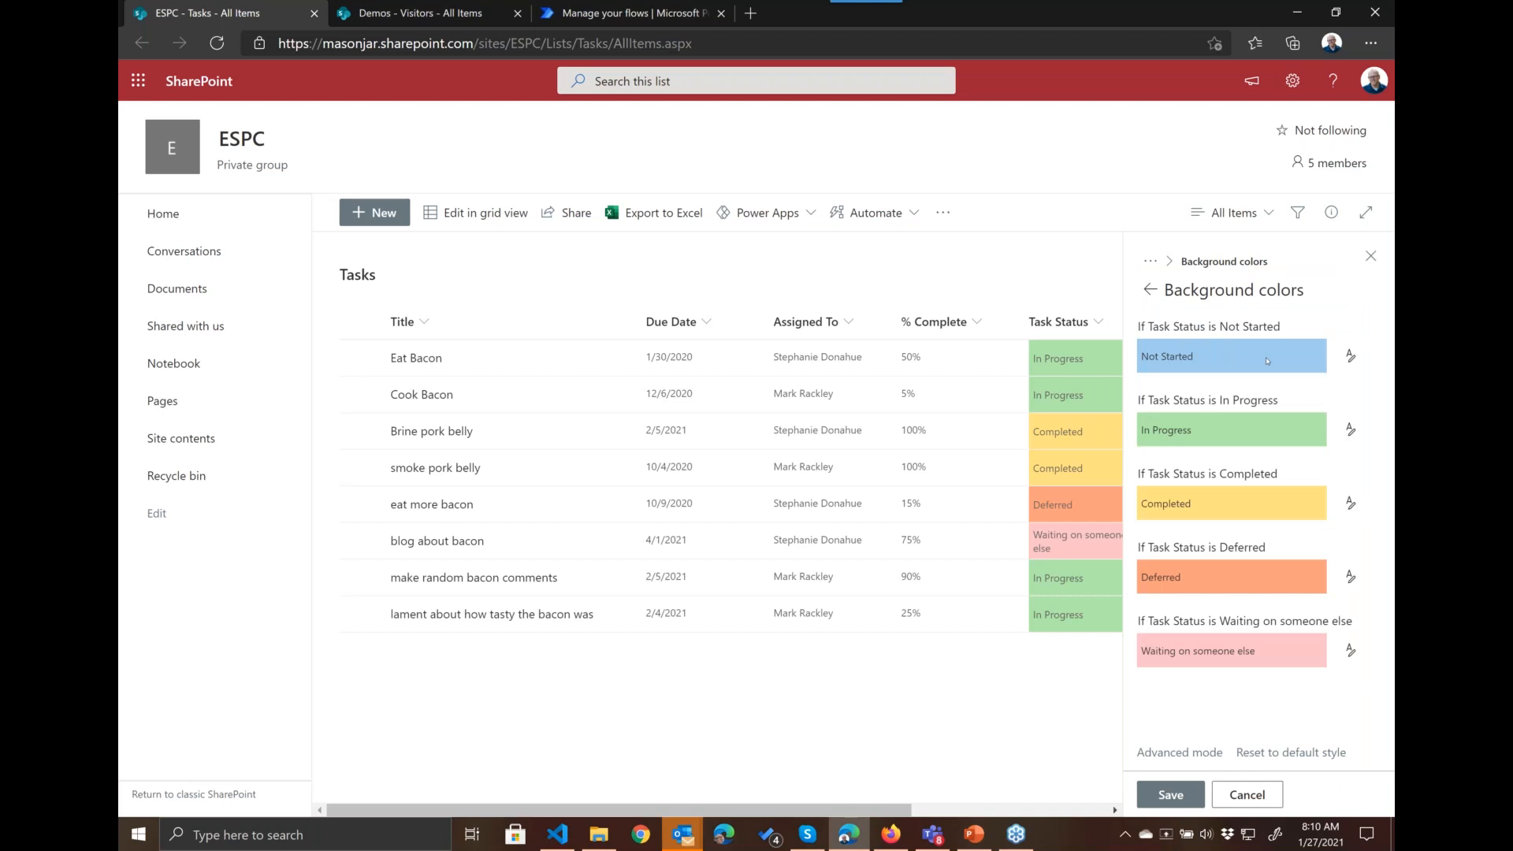
pyautogui.click(1351, 356)
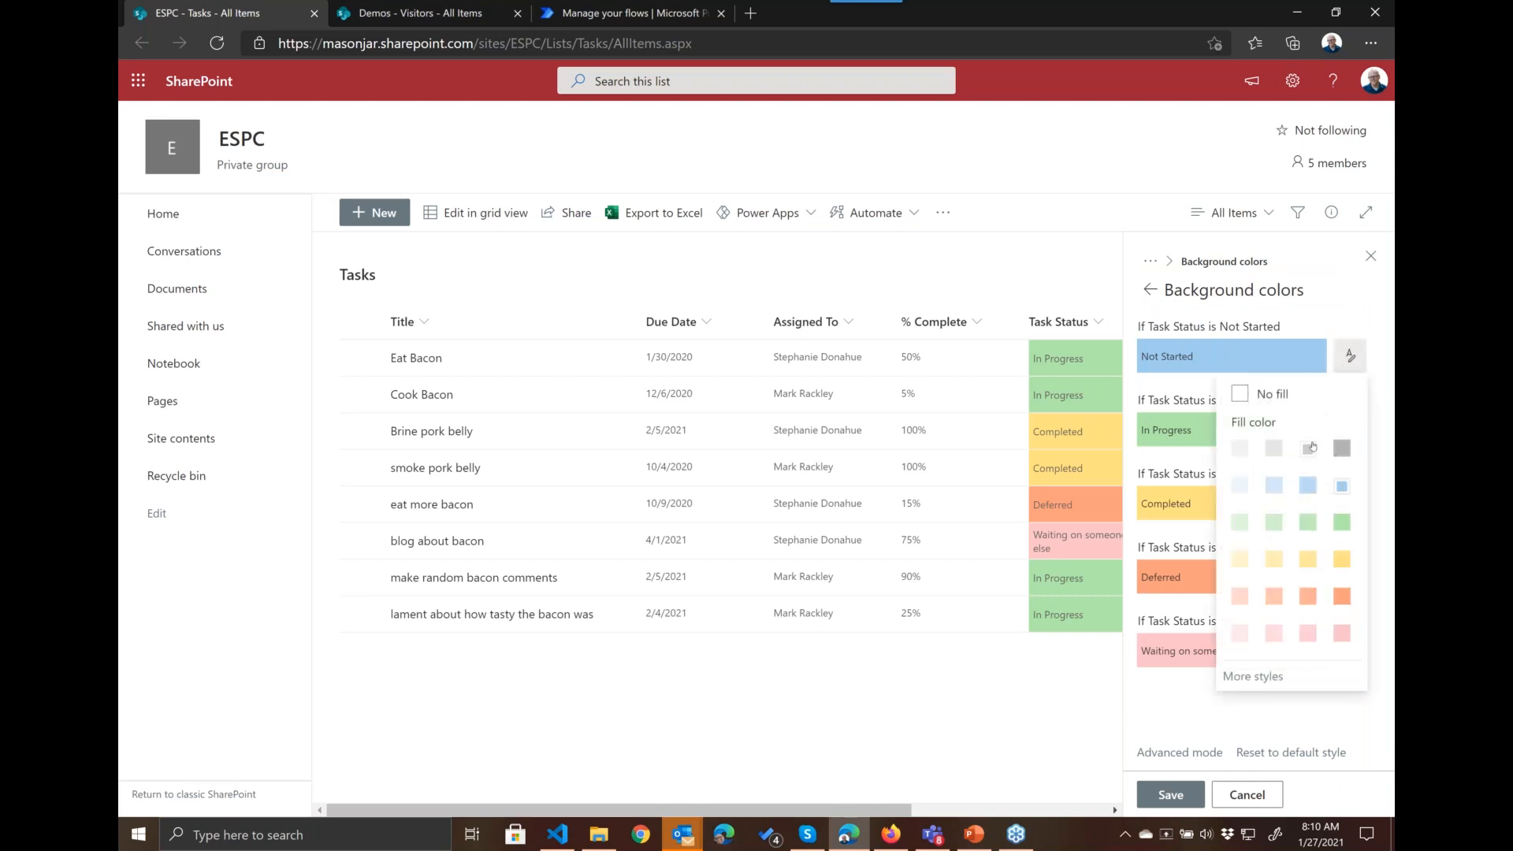
pyautogui.click(1248, 447)
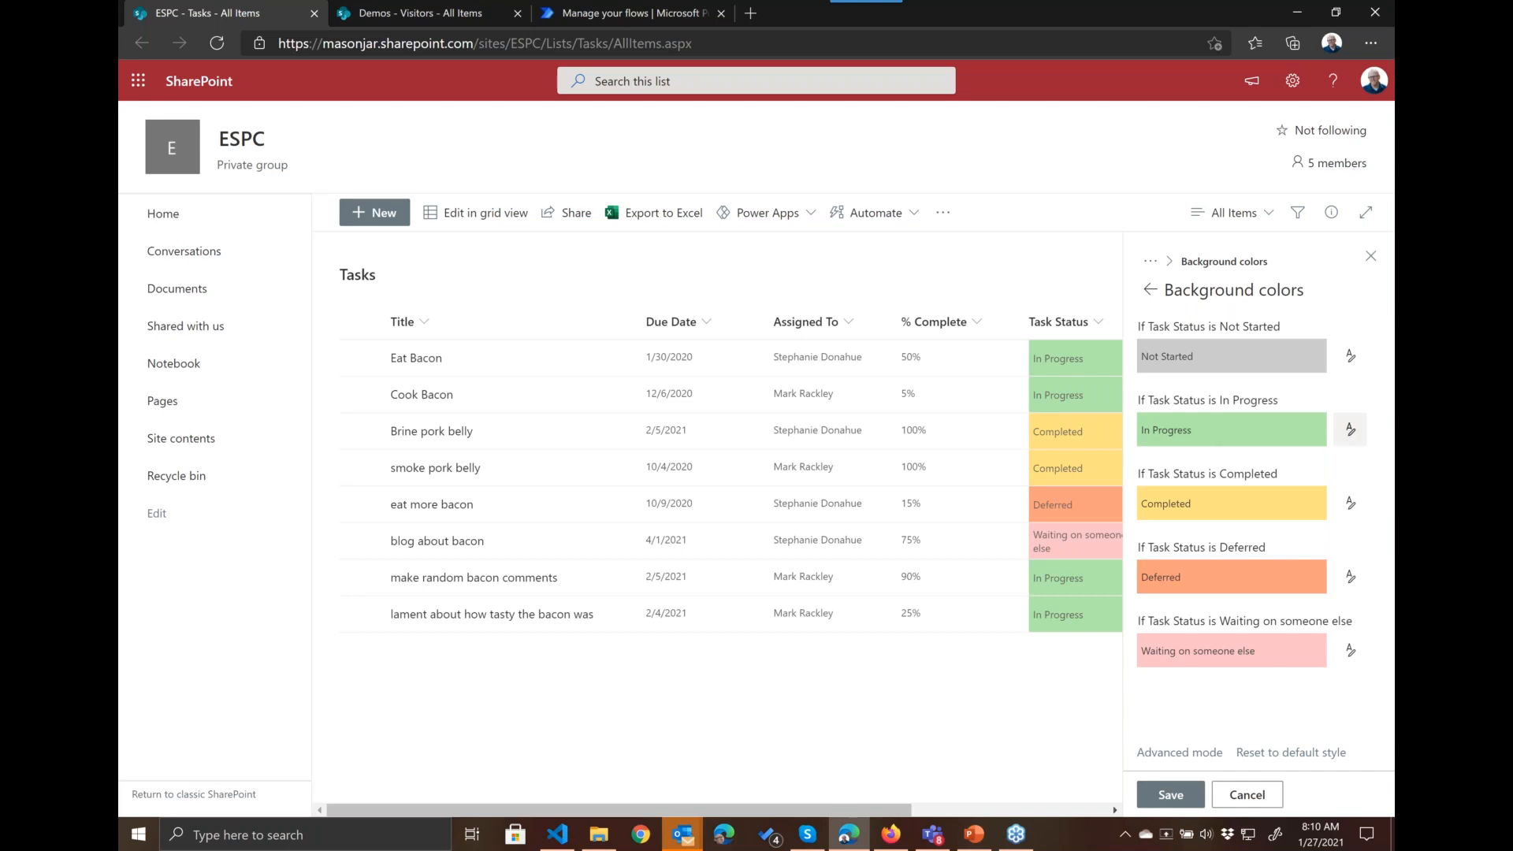
pyautogui.click(1351, 430)
pyautogui.click(1308, 560)
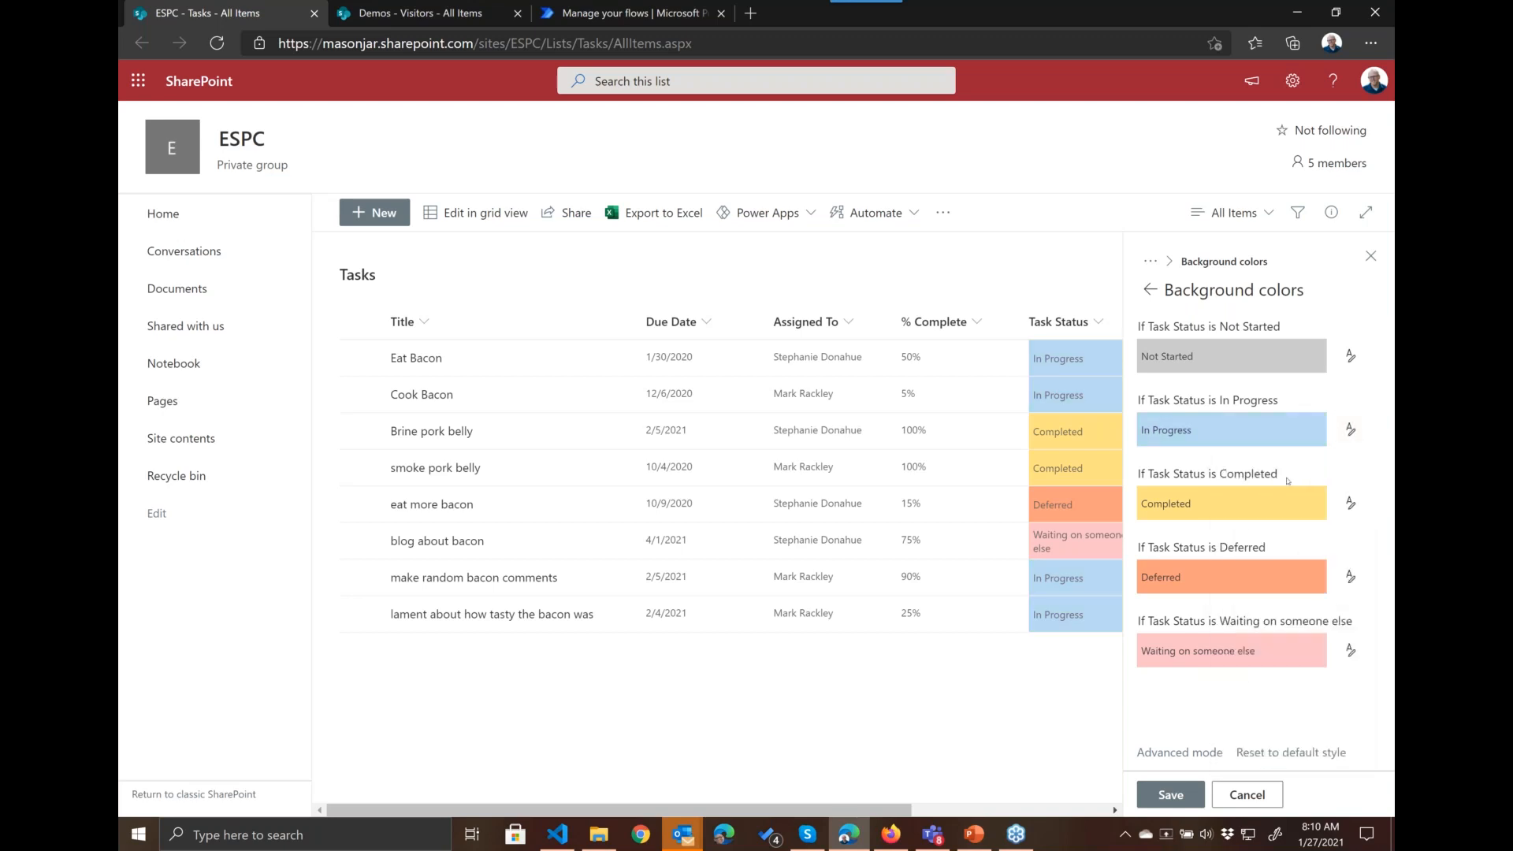
# Step: Style the In Progress value with bold italic text, the people icon and a border on all sides
pyautogui.click(1350, 429)
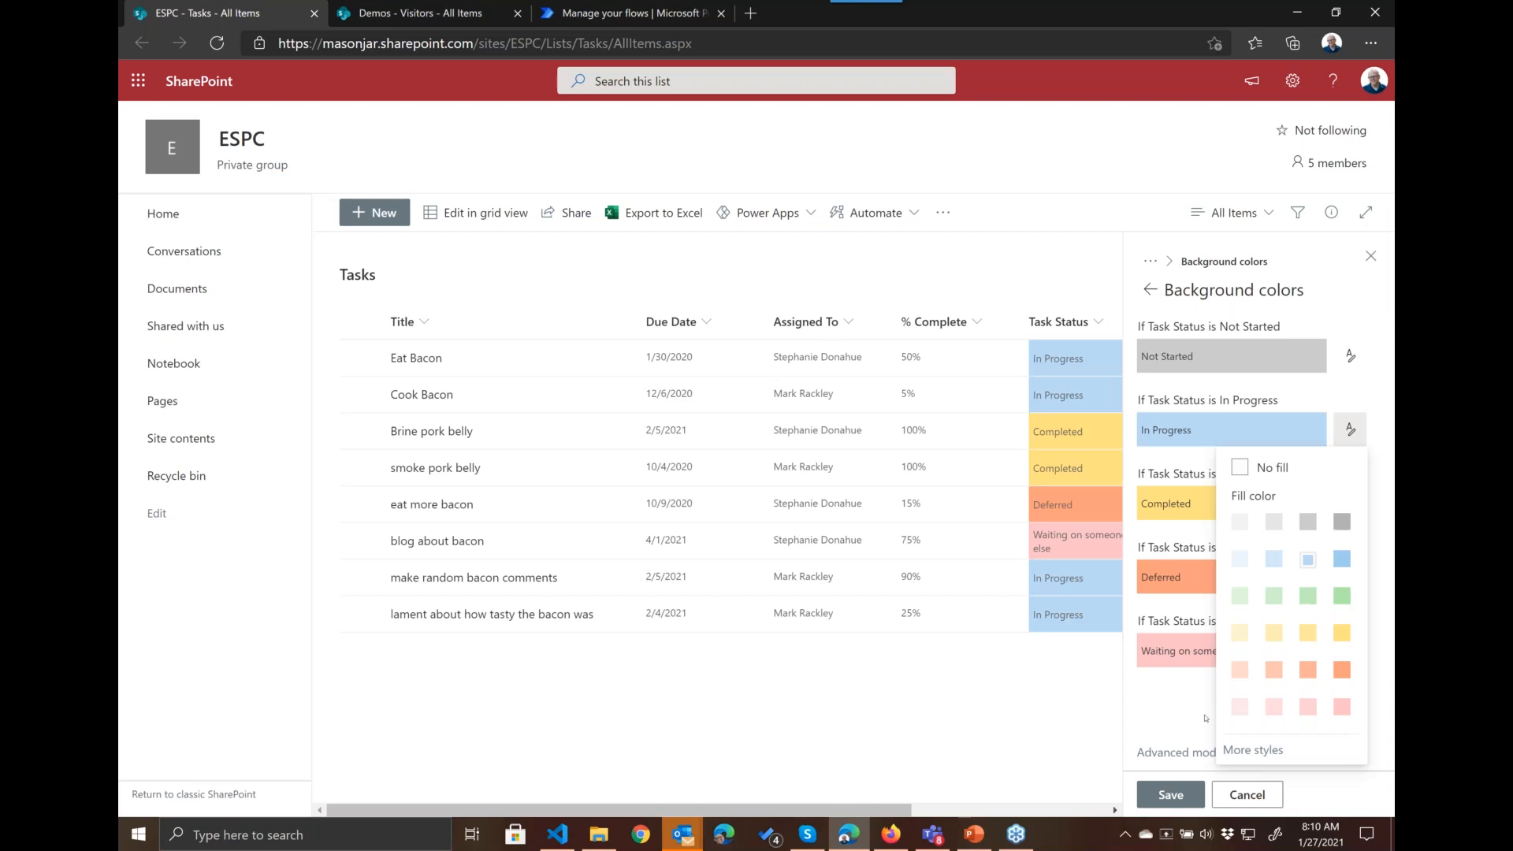
pyautogui.click(1253, 750)
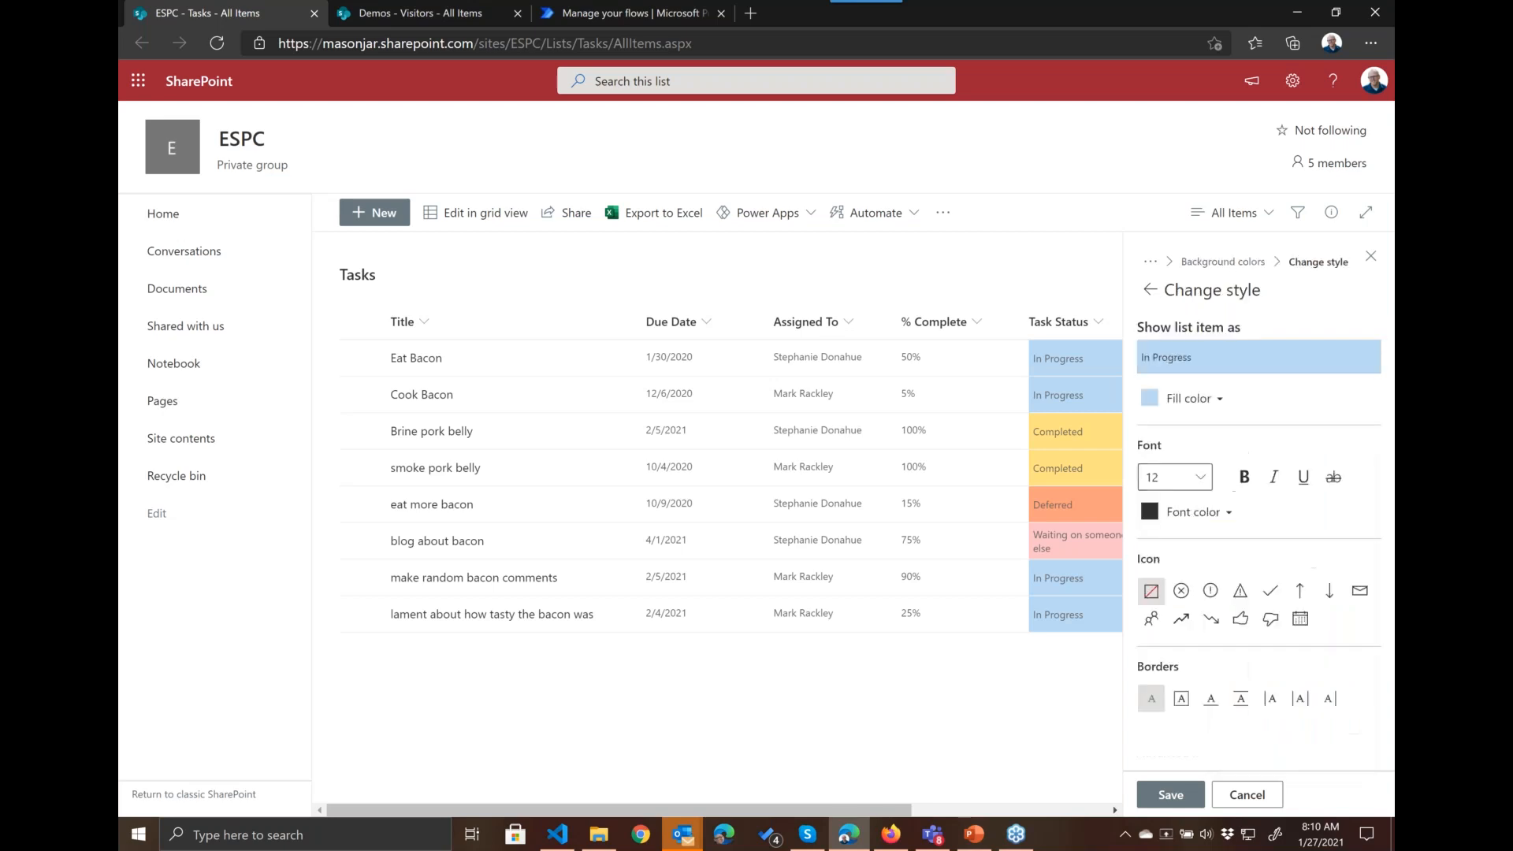
pyautogui.click(1242, 477)
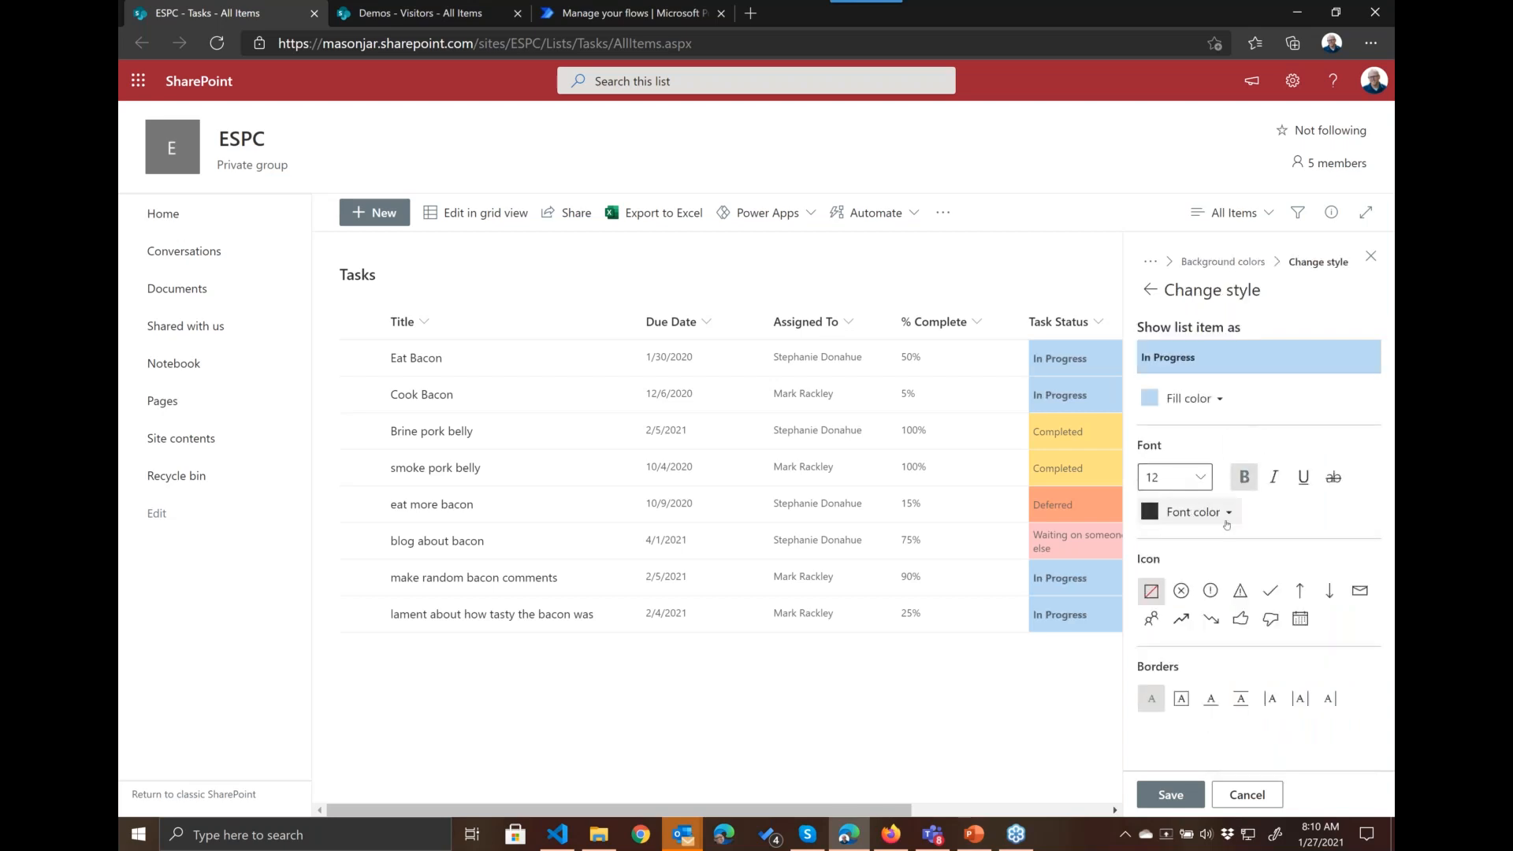
pyautogui.click(1273, 477)
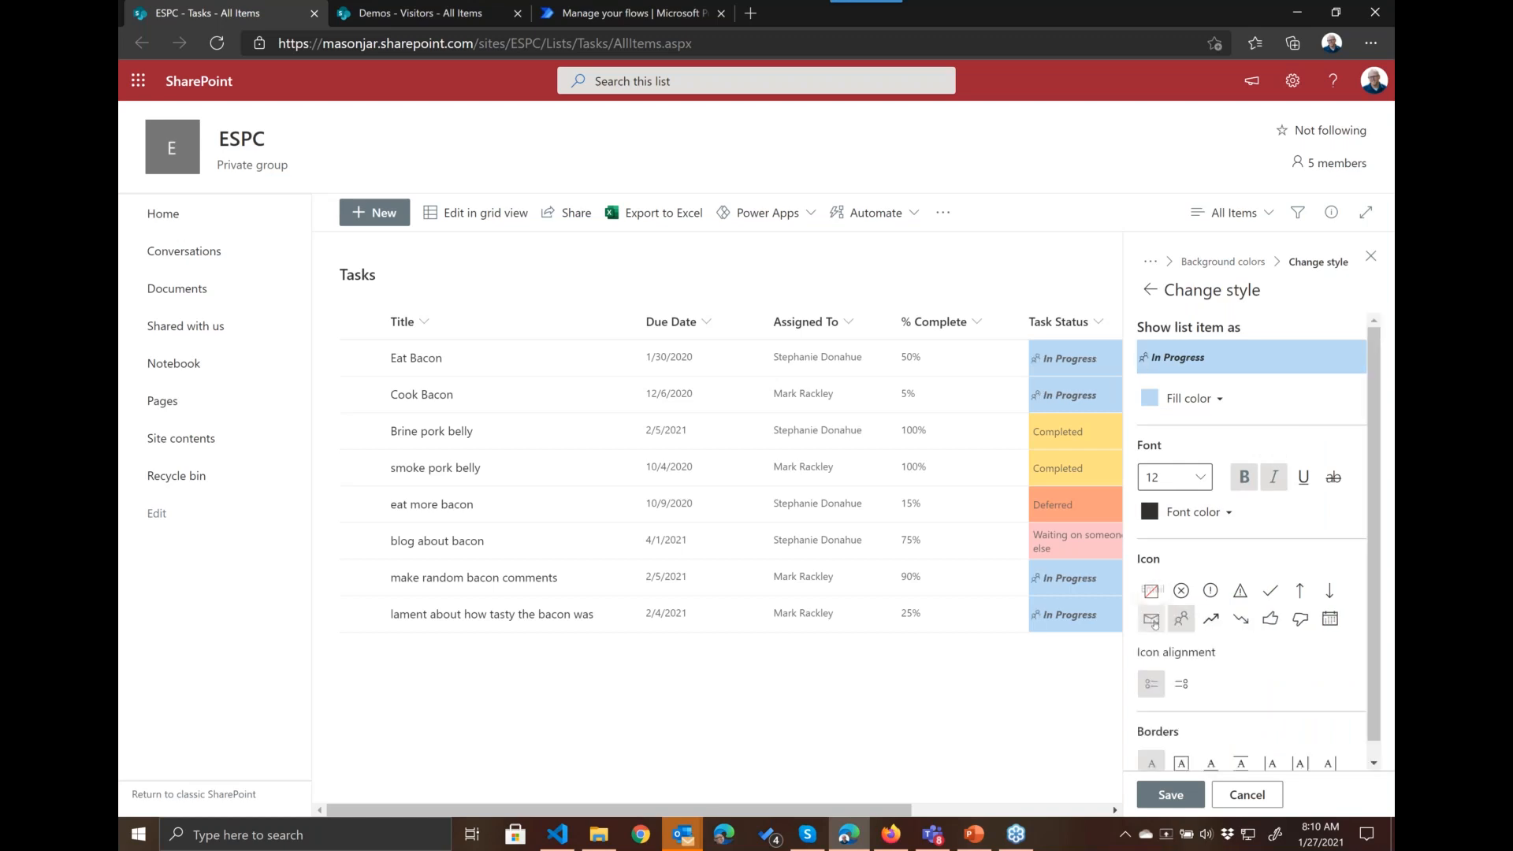
pyautogui.click(1151, 620)
pyautogui.click(1180, 746)
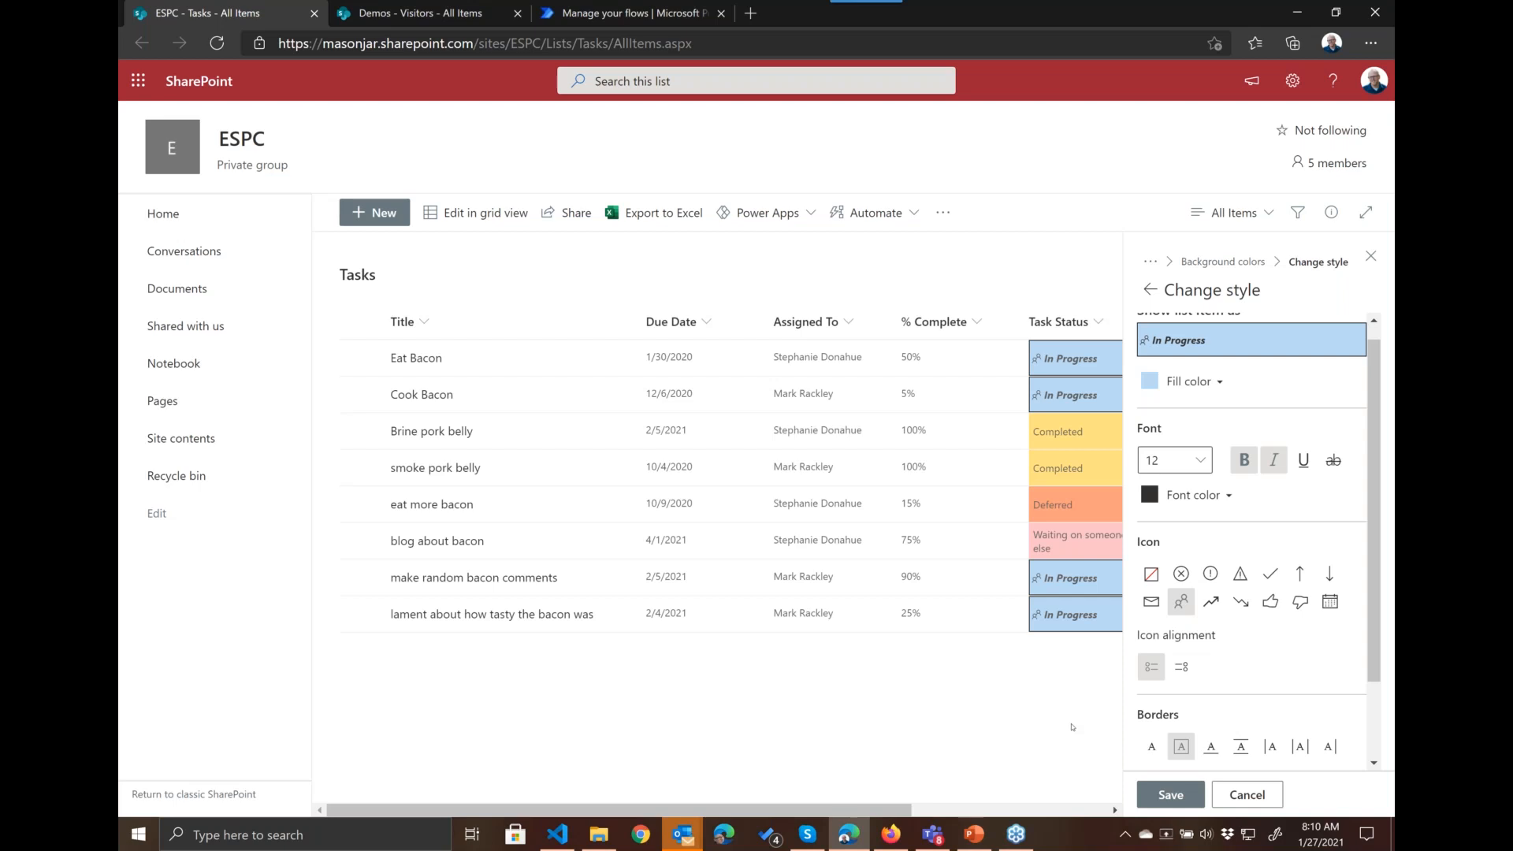
pyautogui.click(1149, 290)
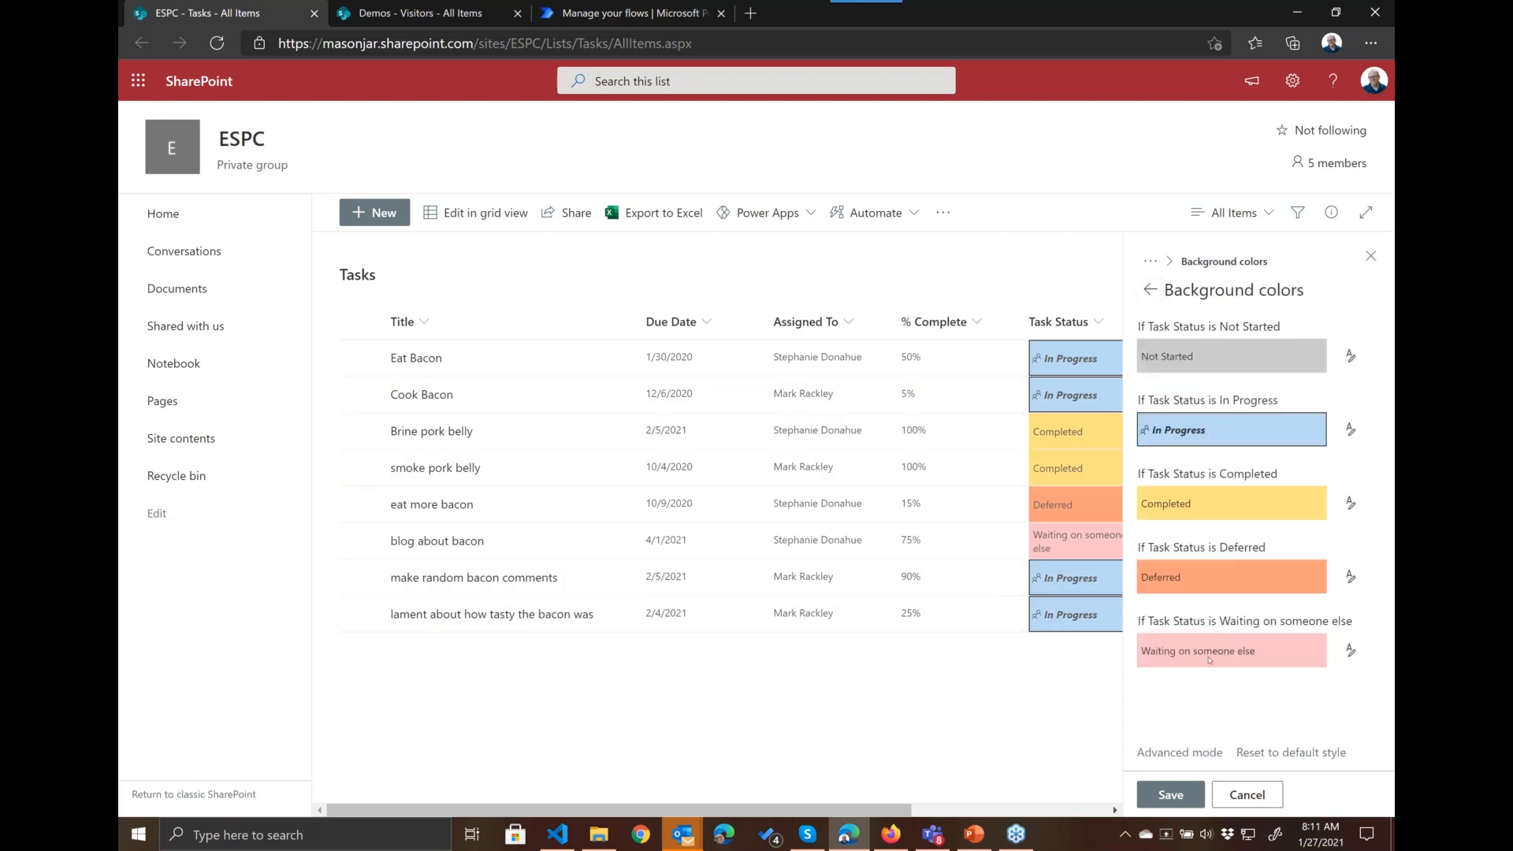
# Step: Add the warning triangle icon to the Waiting on someone else style
pyautogui.click(1350, 651)
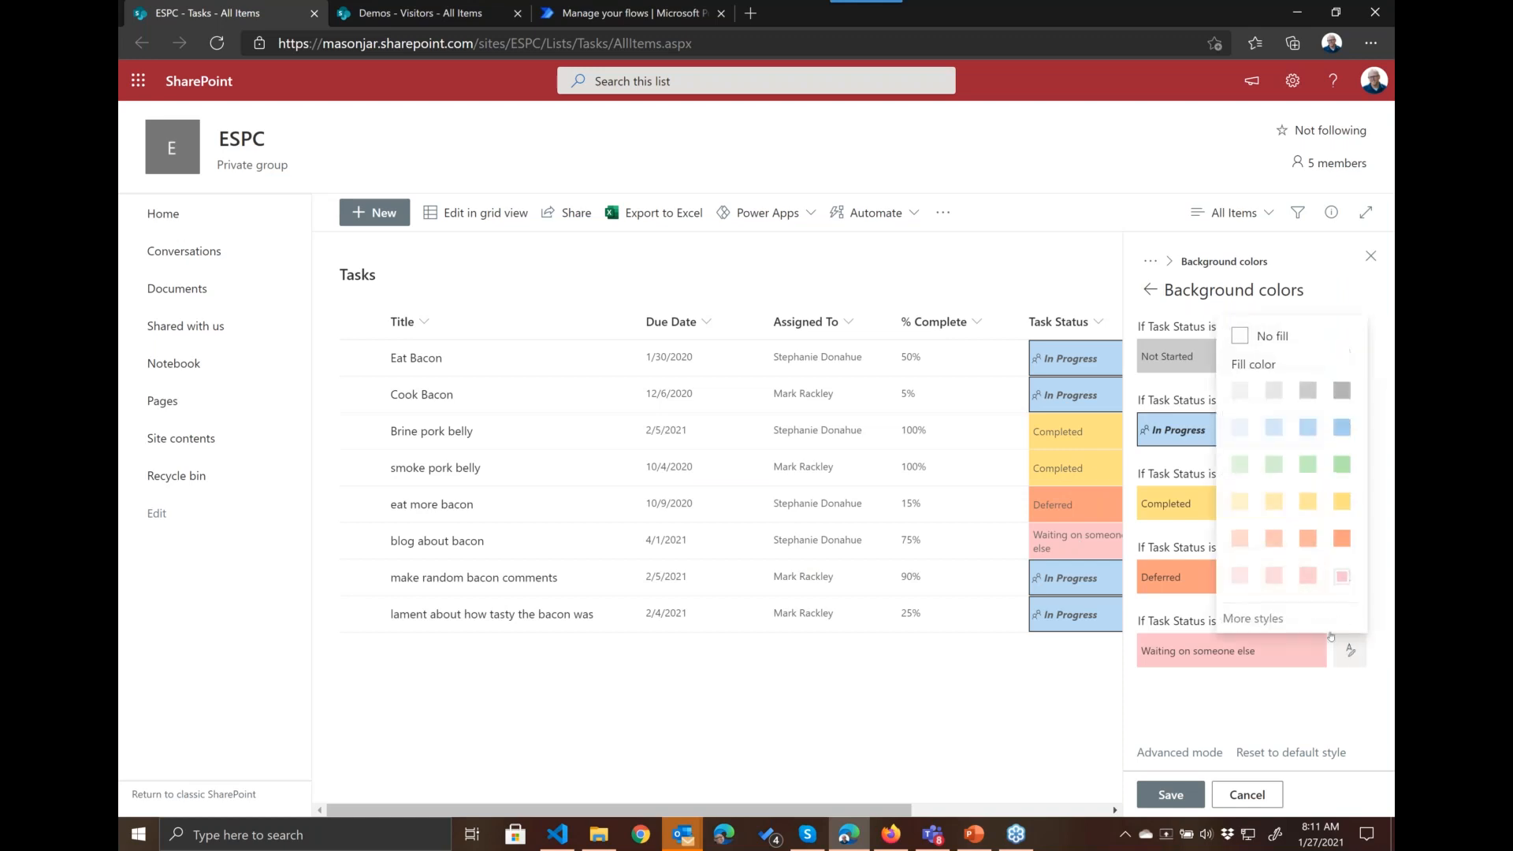
pyautogui.click(1253, 618)
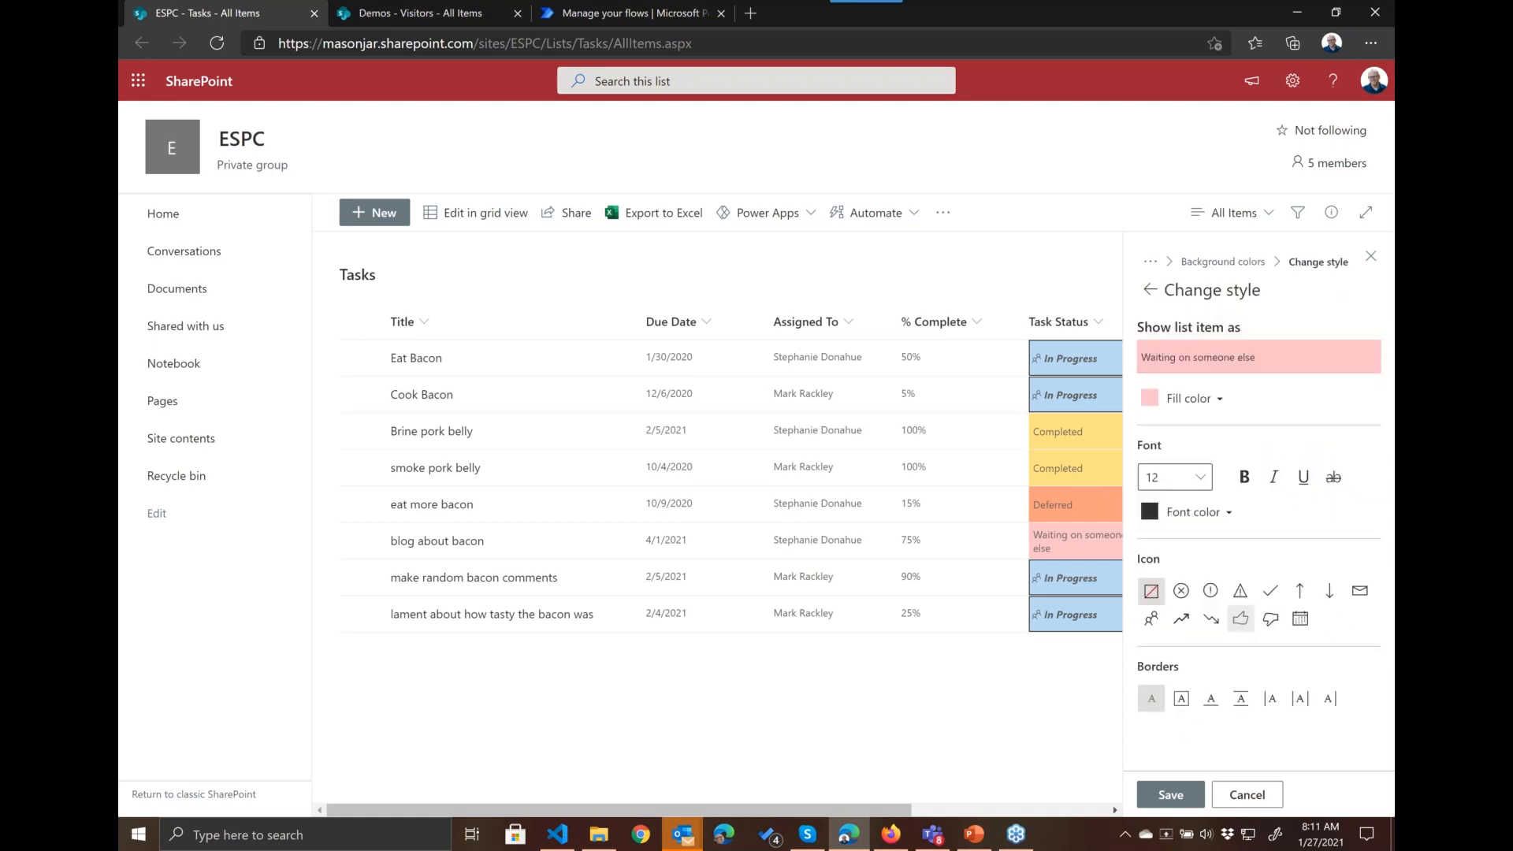
pyautogui.click(1240, 592)
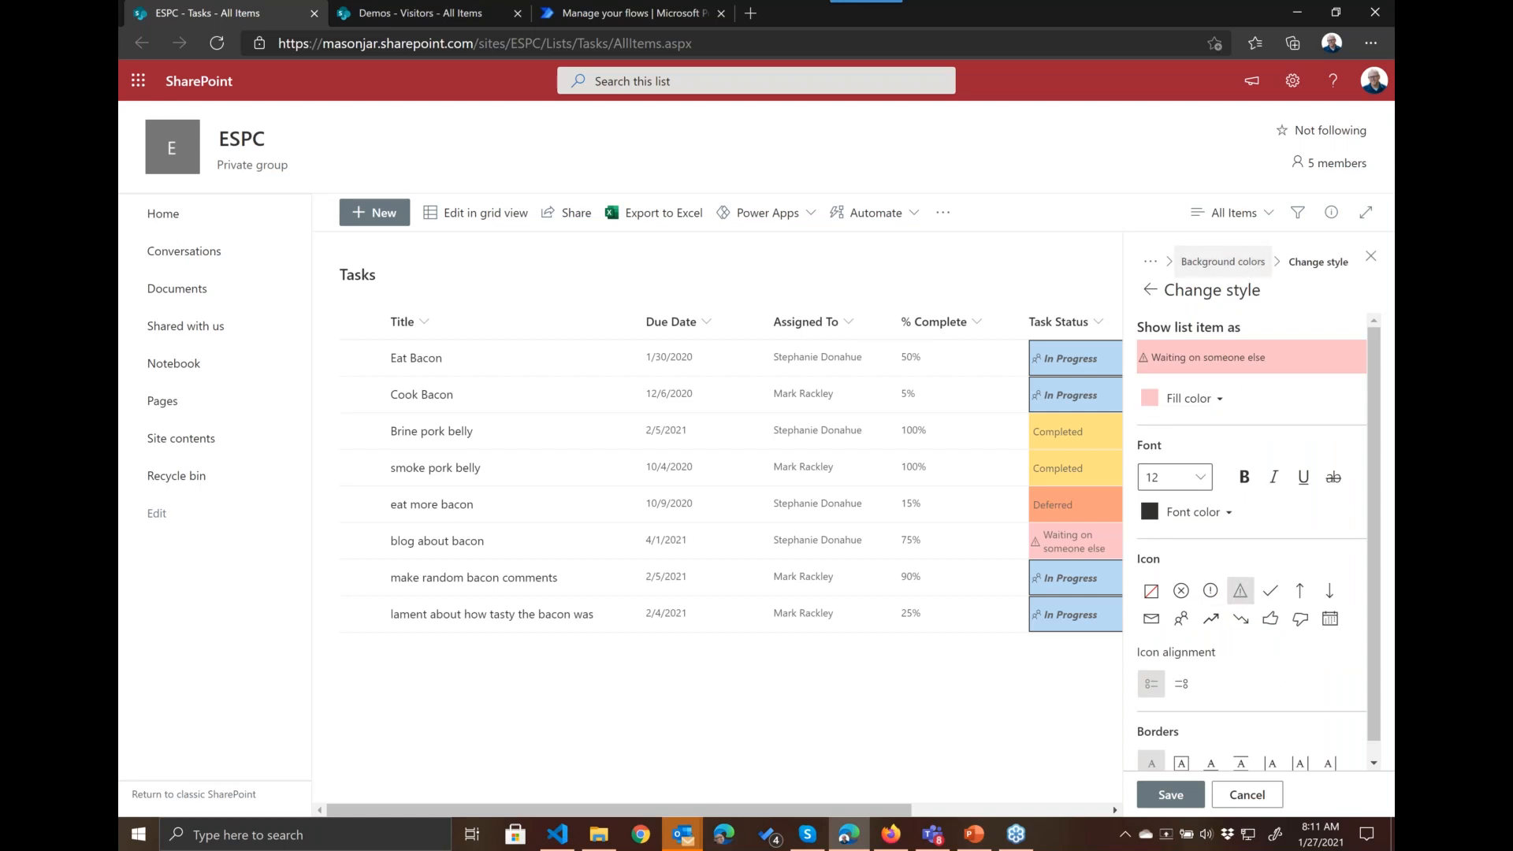
pyautogui.click(1151, 290)
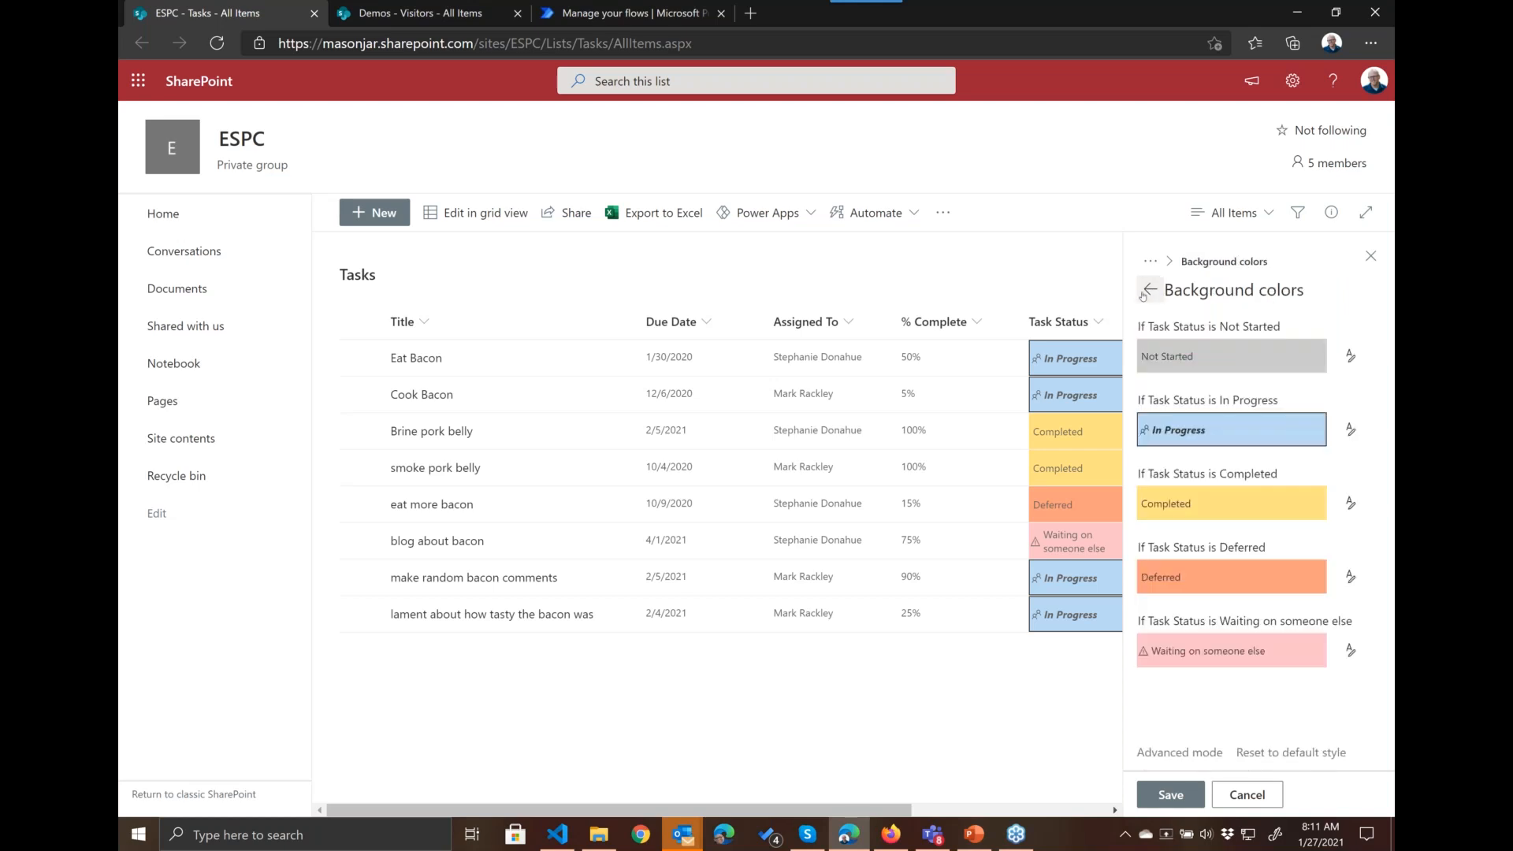
# Step: Leave the background color styles and apply the Choice pills format to the Task Status column
pyautogui.click(1154, 291)
pyautogui.click(1157, 293)
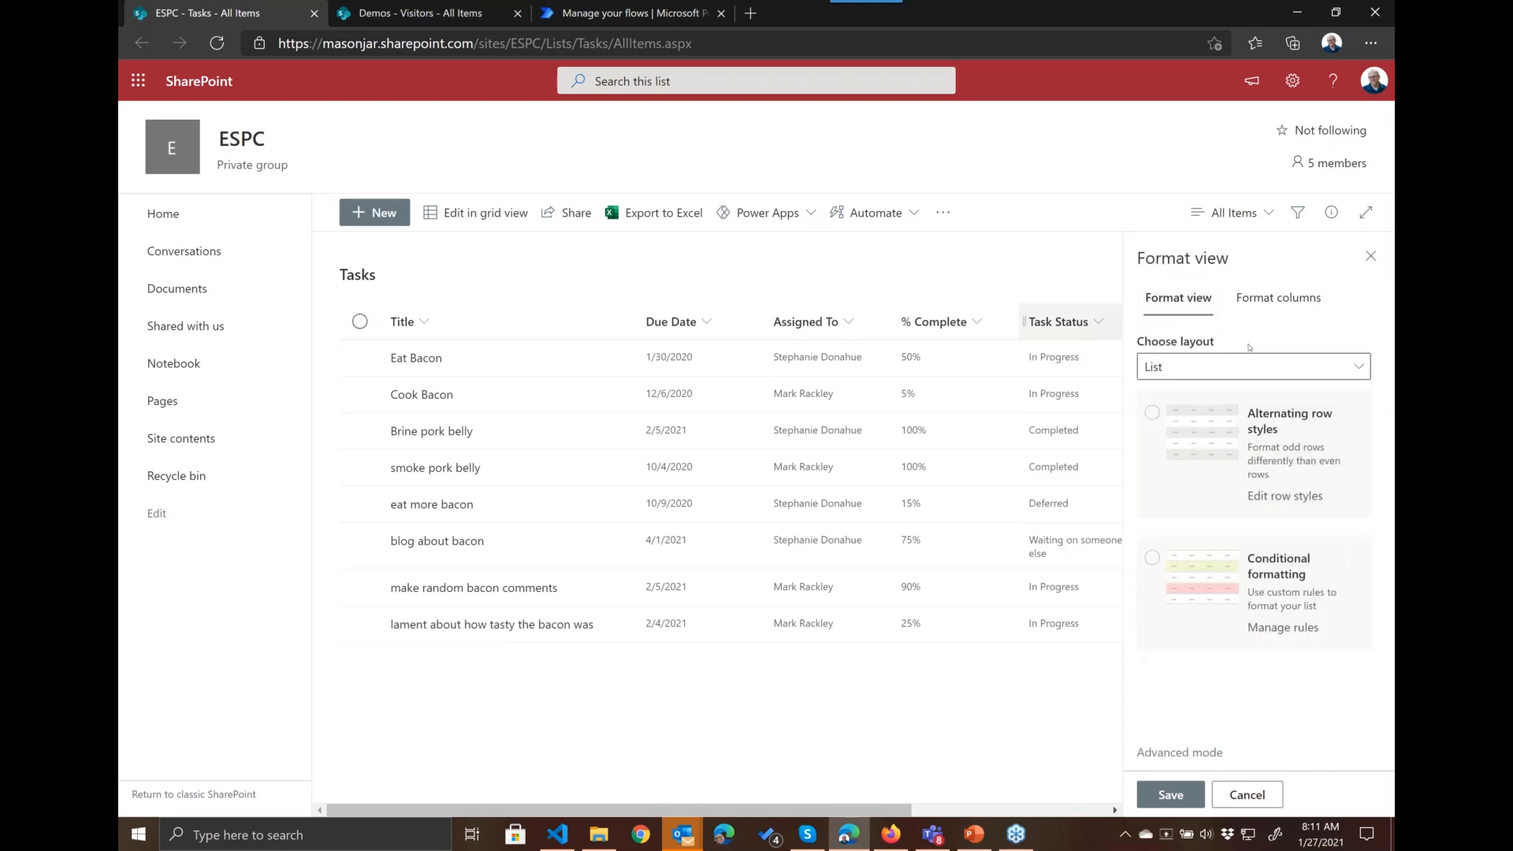
pyautogui.click(1359, 369)
pyautogui.click(1058, 321)
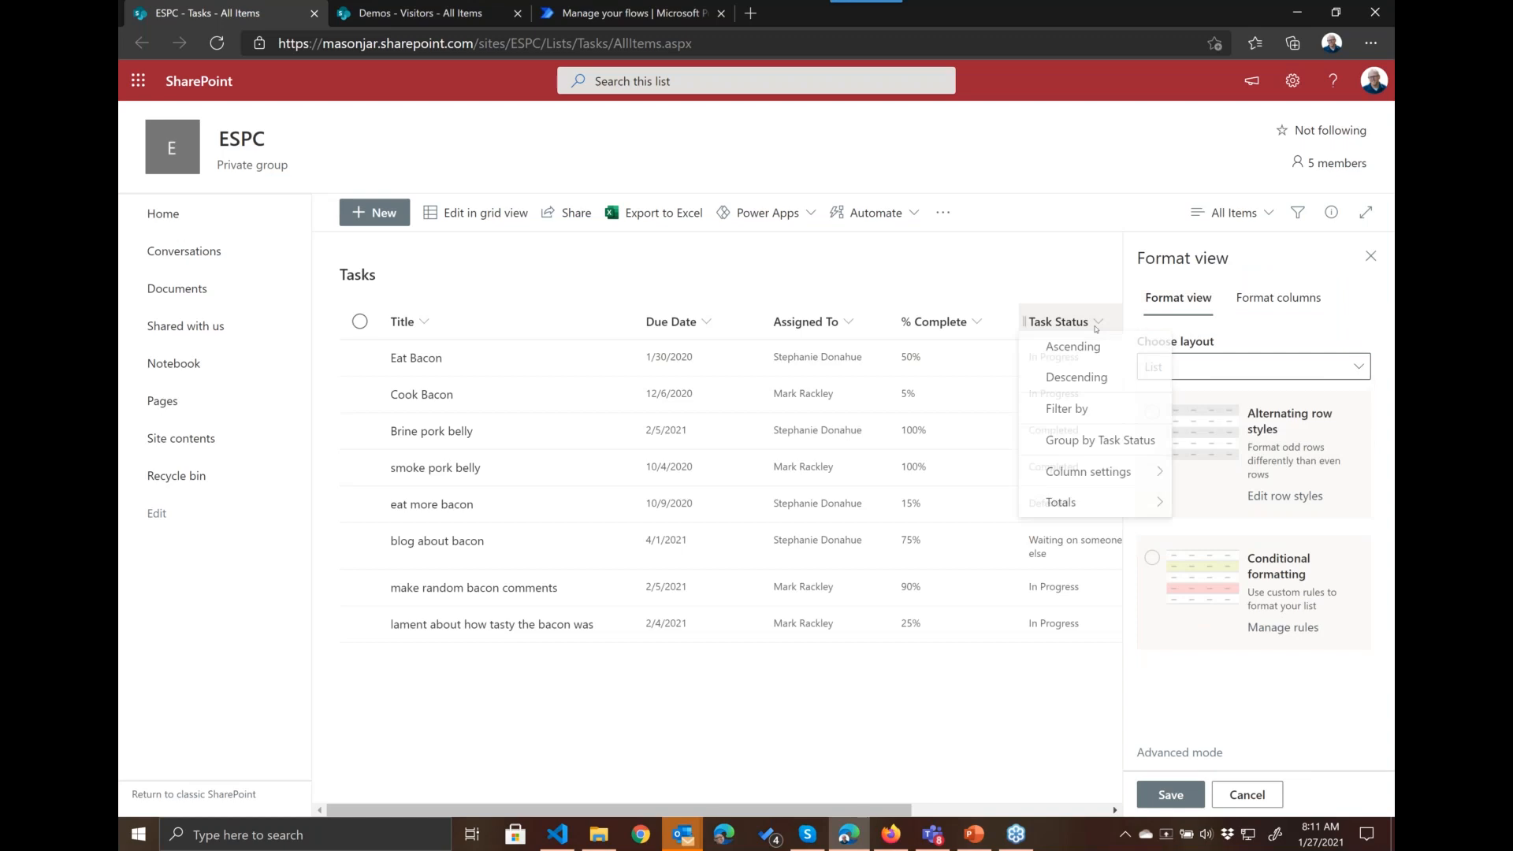
pyautogui.click(1278, 297)
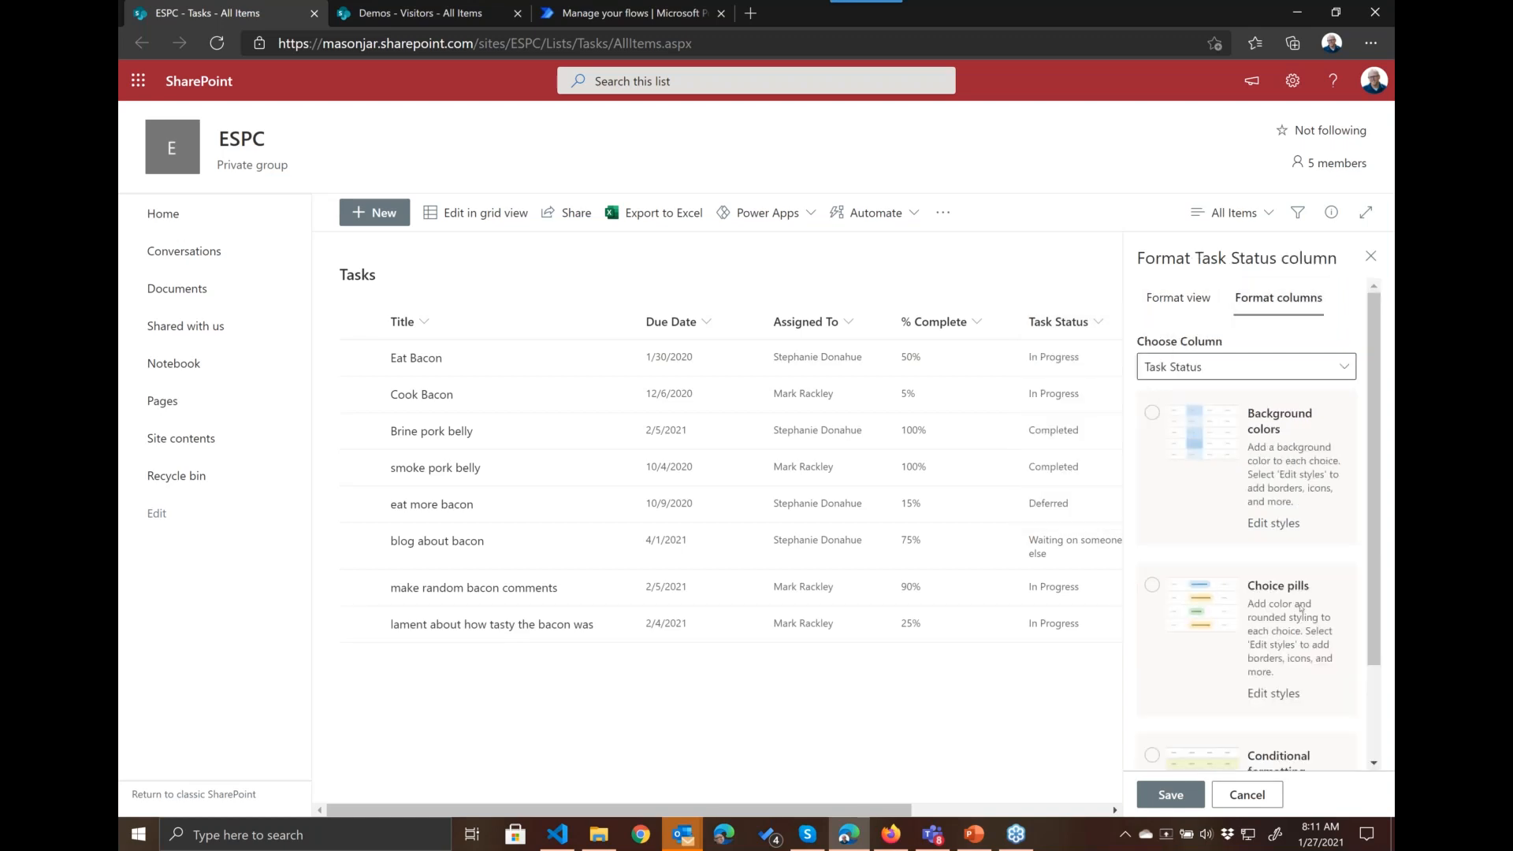
pyautogui.scroll(-3, 1281, 608)
pyautogui.click(1265, 509)
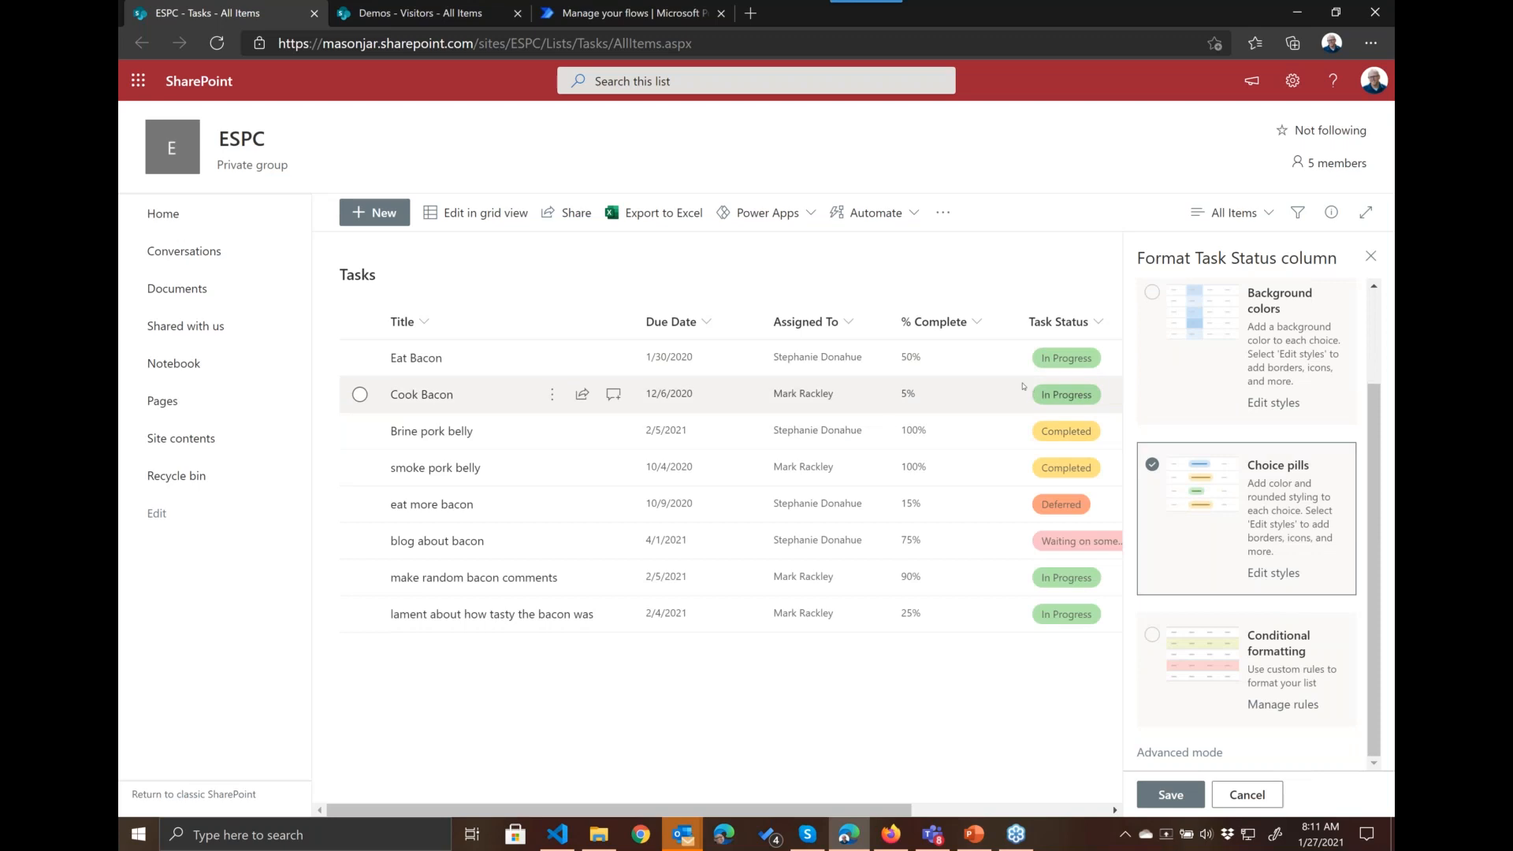
# Step: Style the In Progress choice pill with bold text, a full border and the email icon
pyautogui.click(1274, 573)
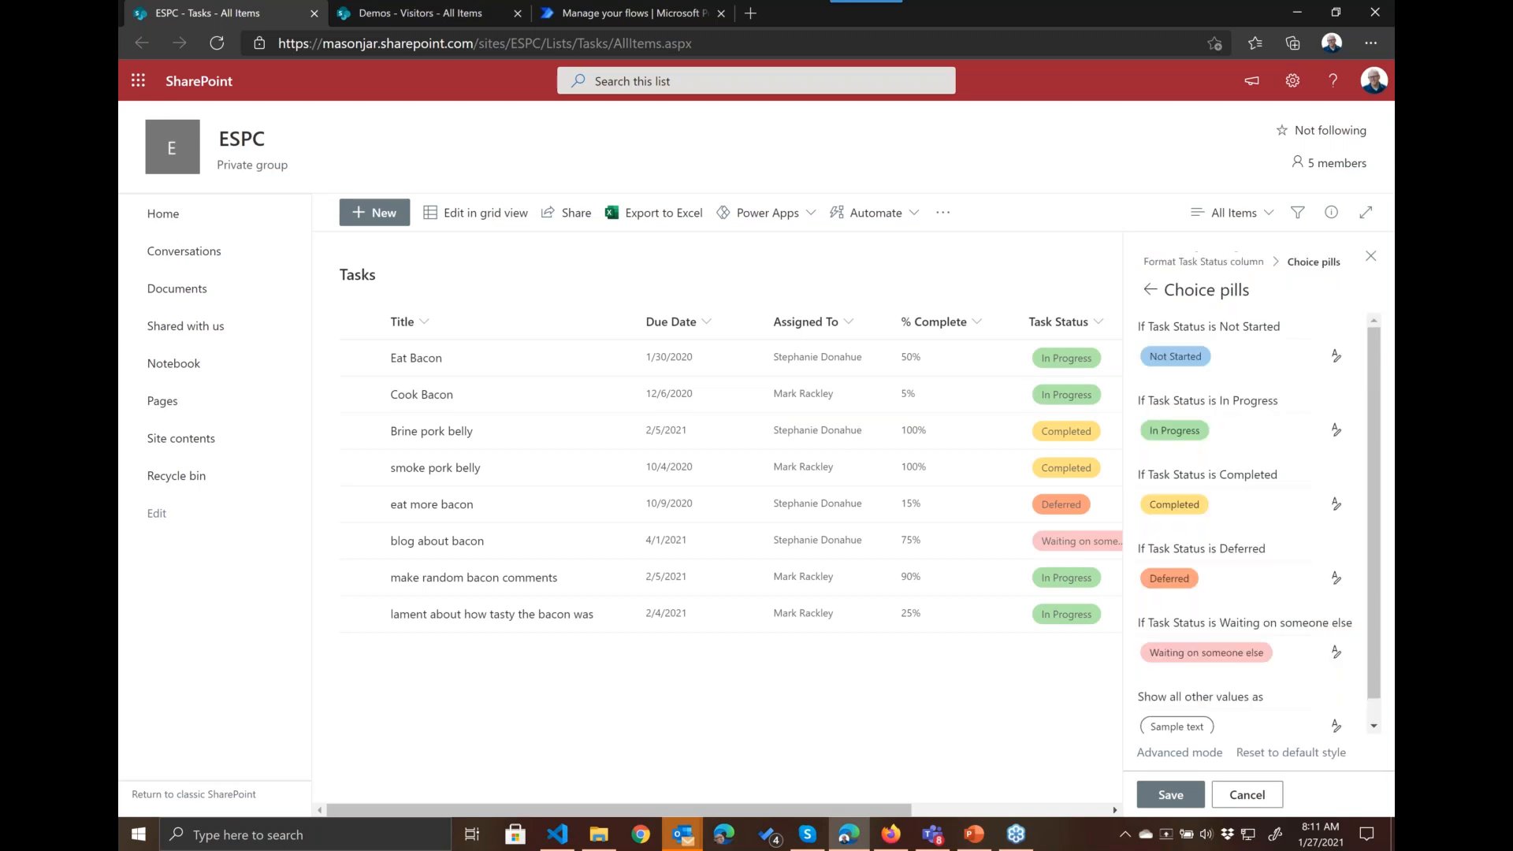
pyautogui.click(1336, 432)
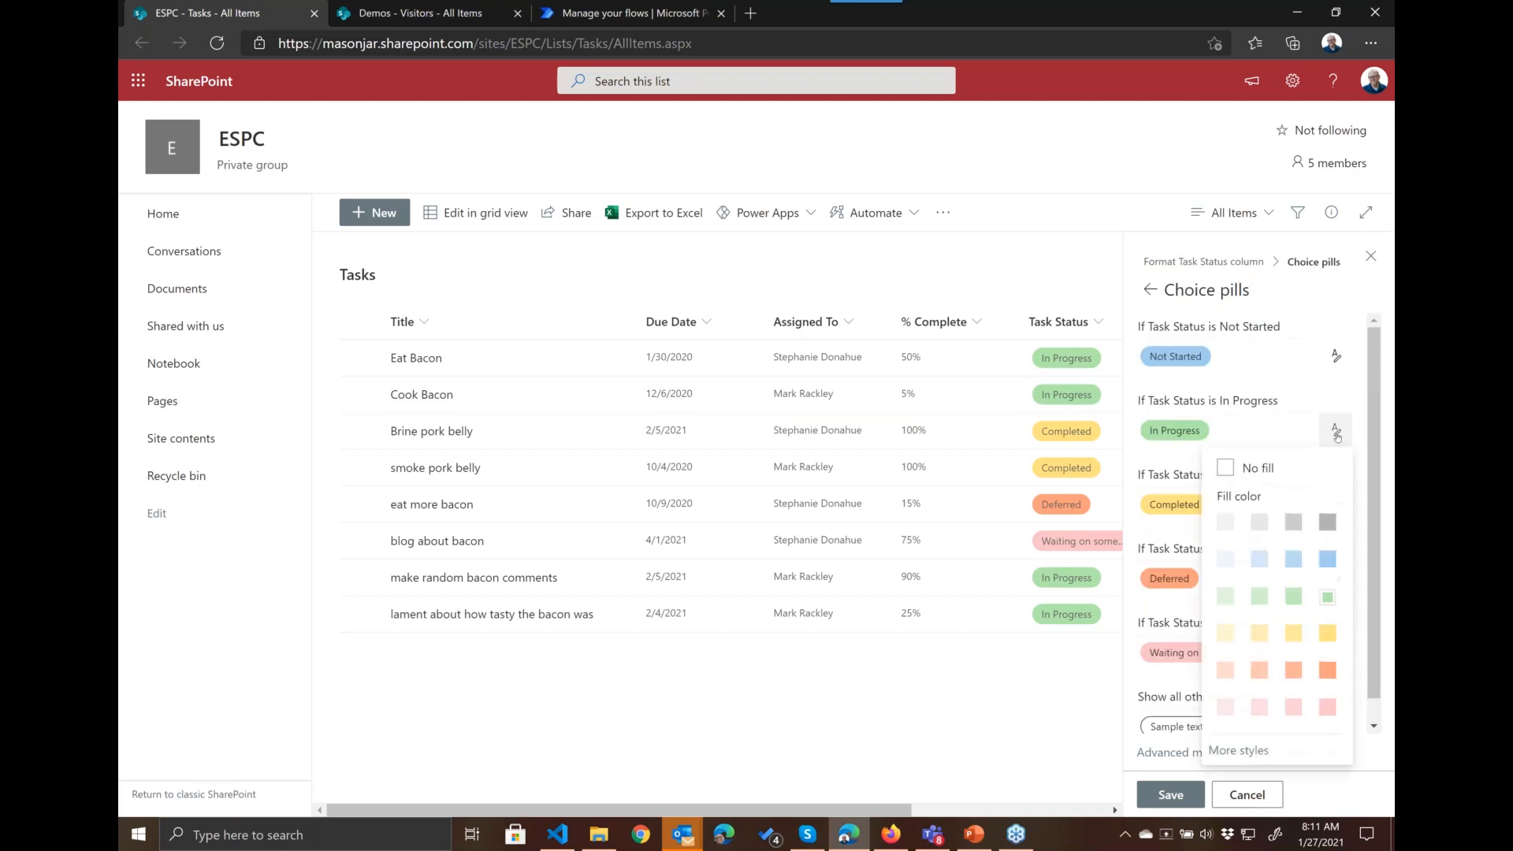
pyautogui.click(1237, 750)
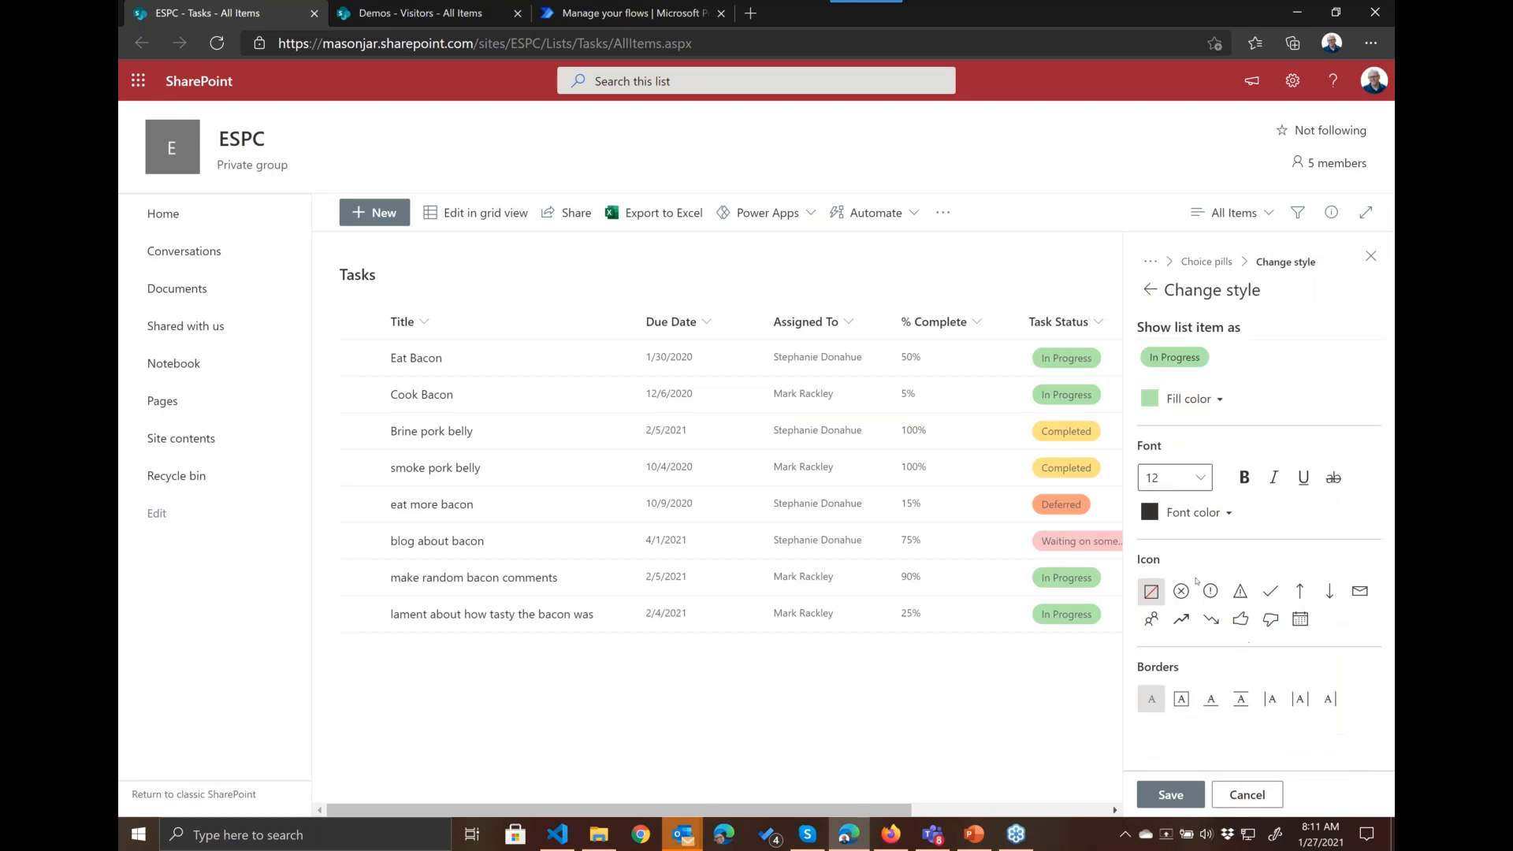
pyautogui.click(1243, 476)
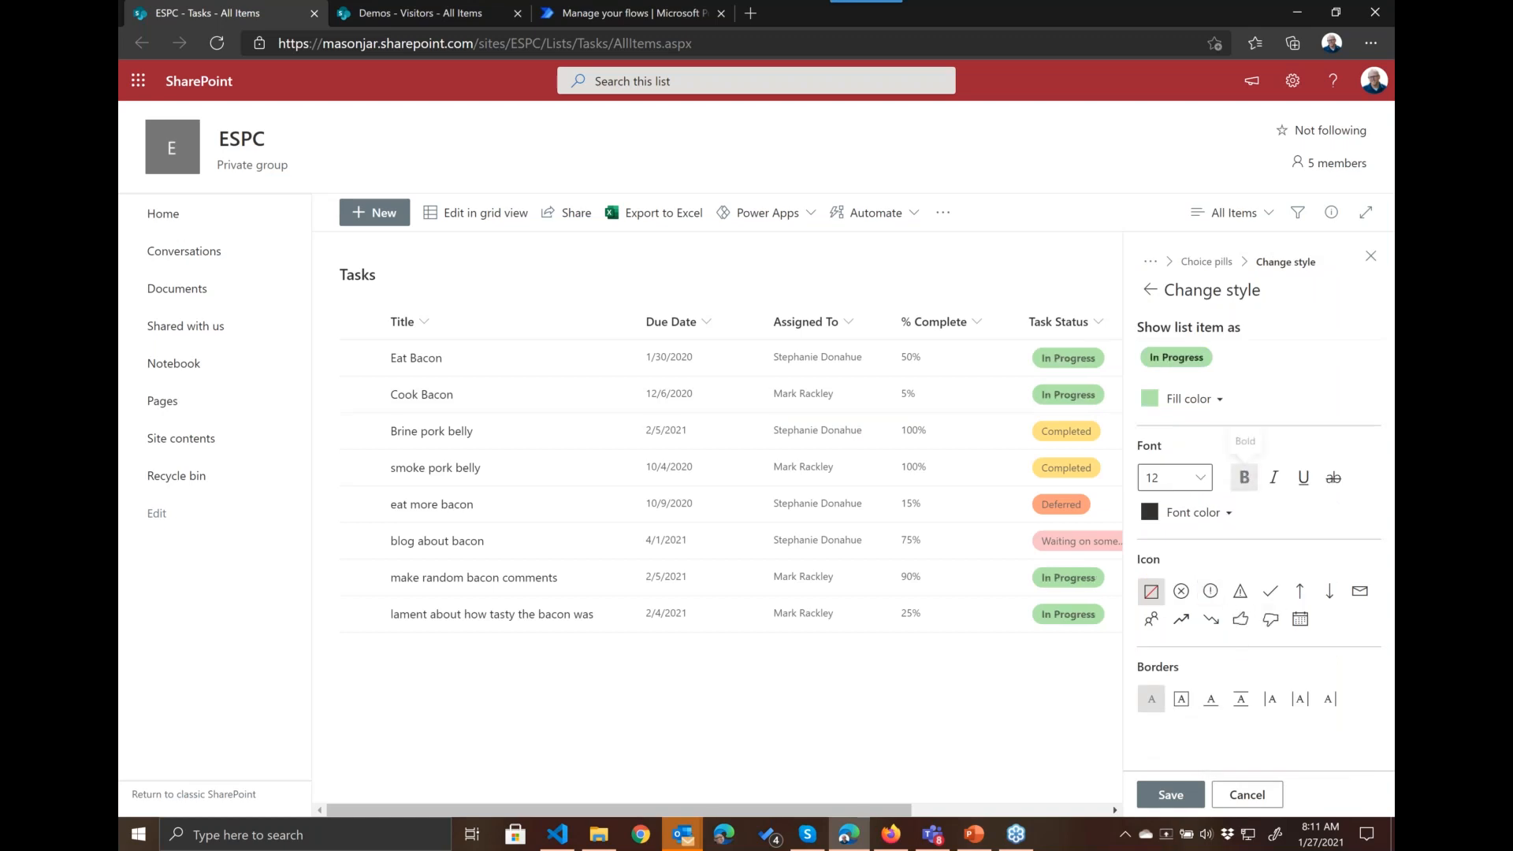
pyautogui.click(1181, 699)
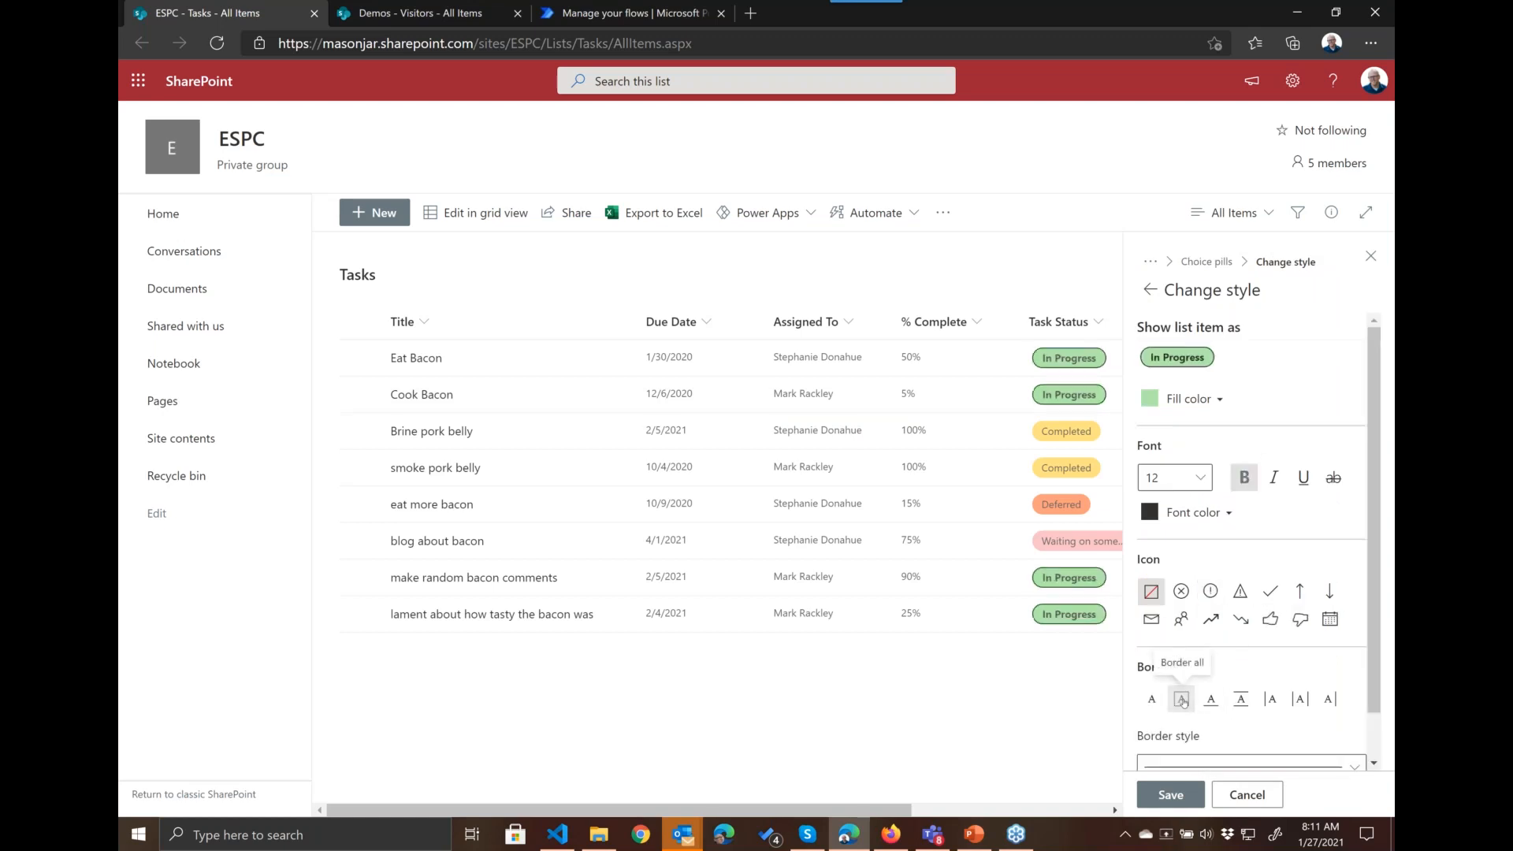
pyautogui.click(1151, 619)
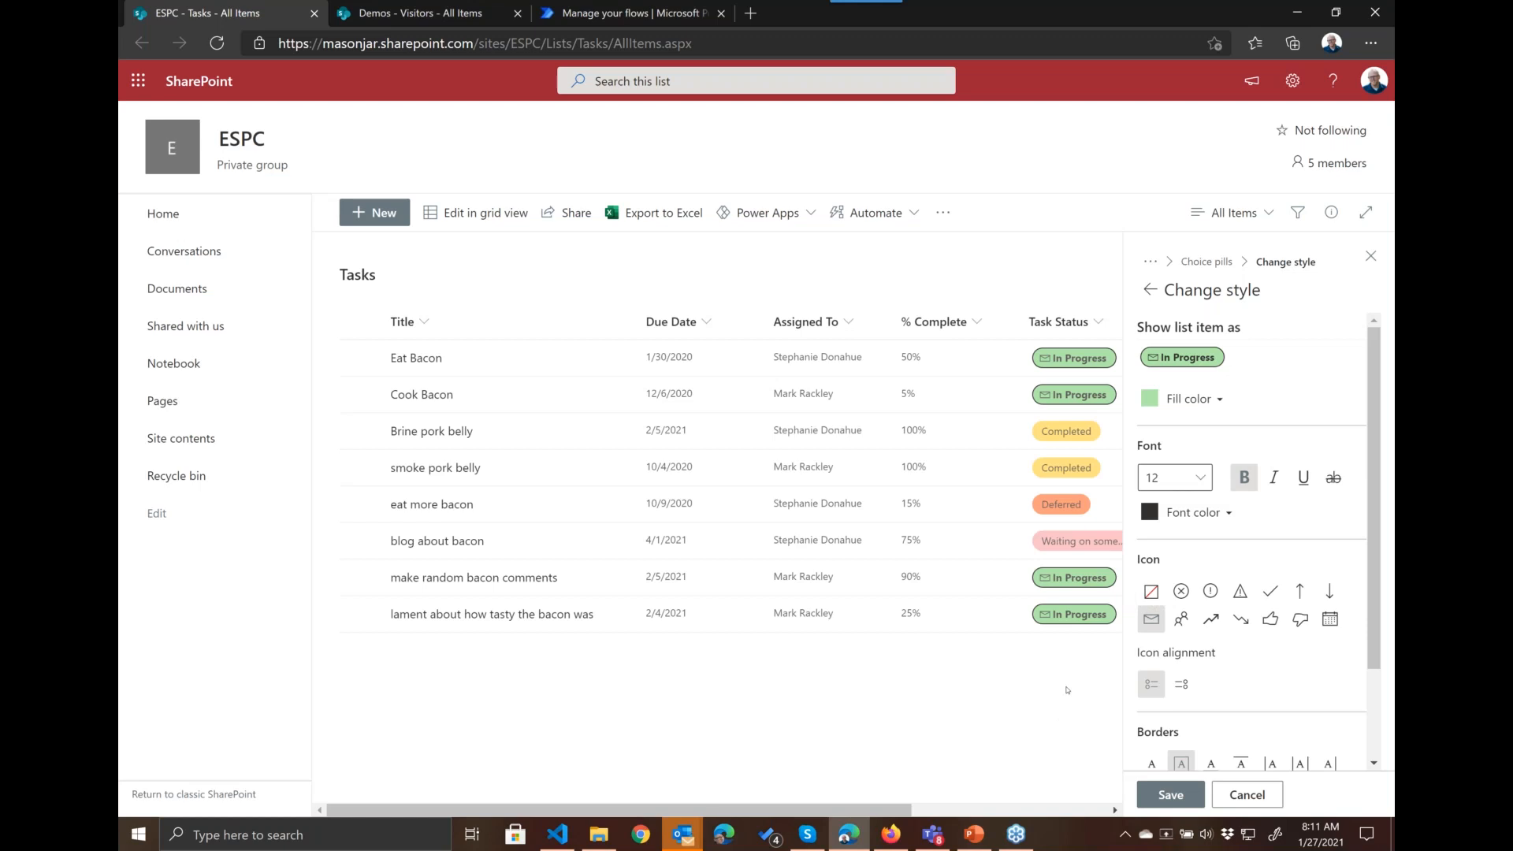
pyautogui.click(1149, 290)
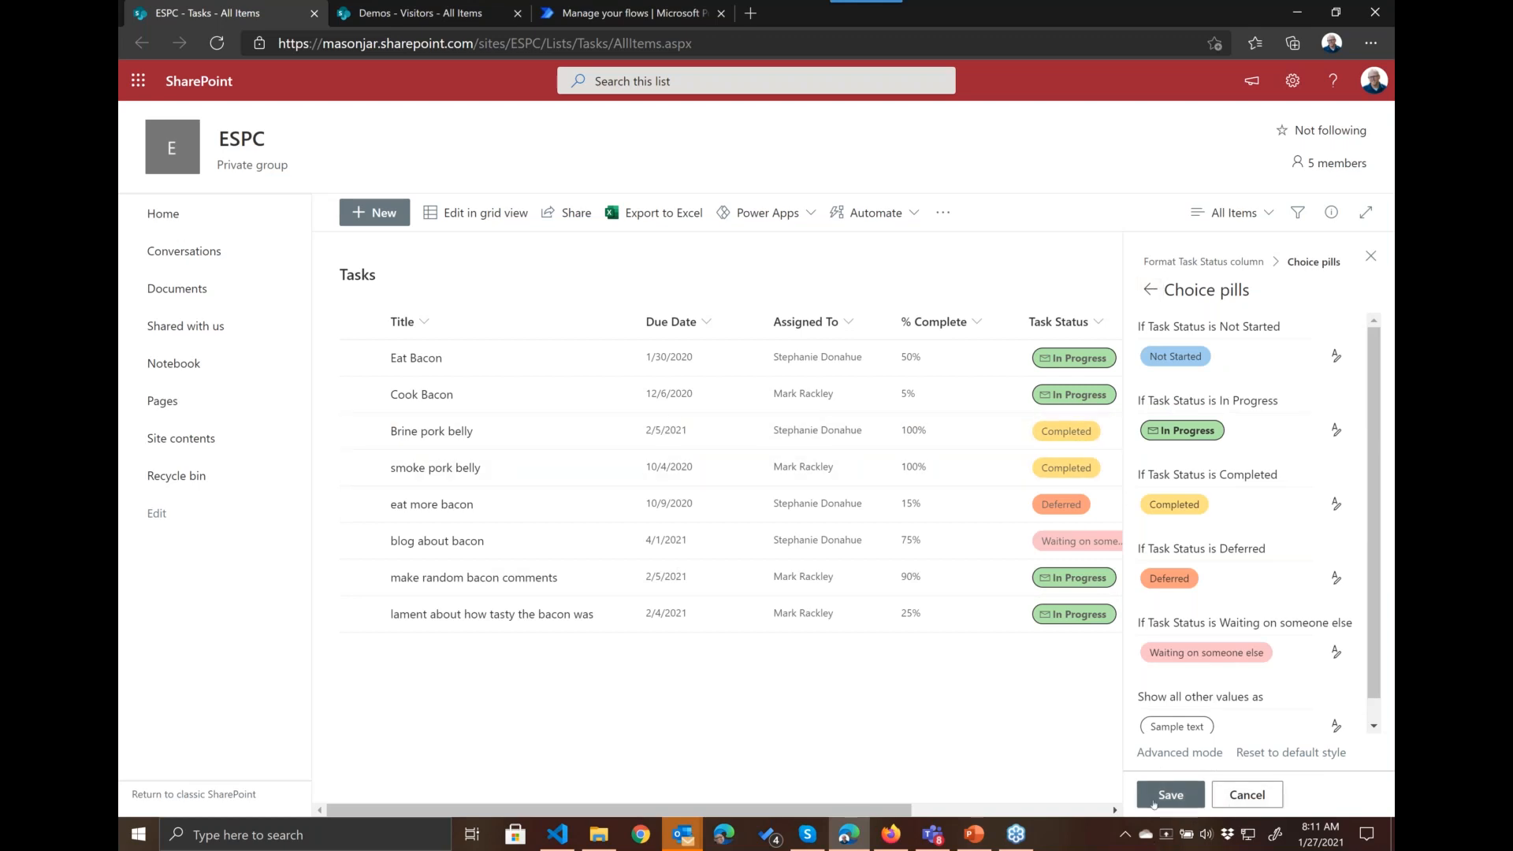
# Step: Leave the choice pill styles and choose Due Date as the column to format
pyautogui.click(1149, 290)
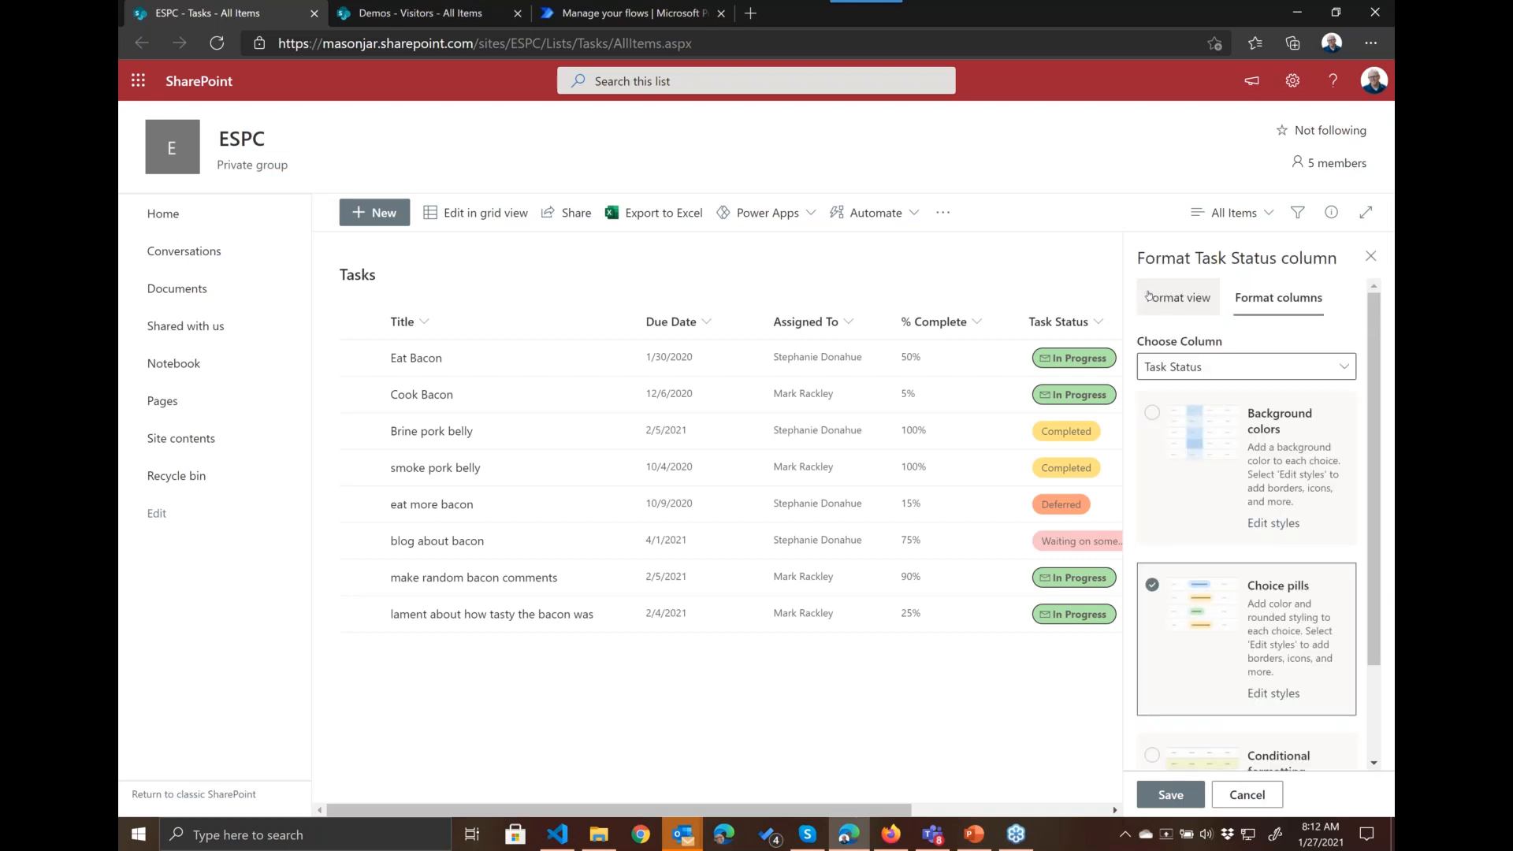
pyautogui.click(1304, 371)
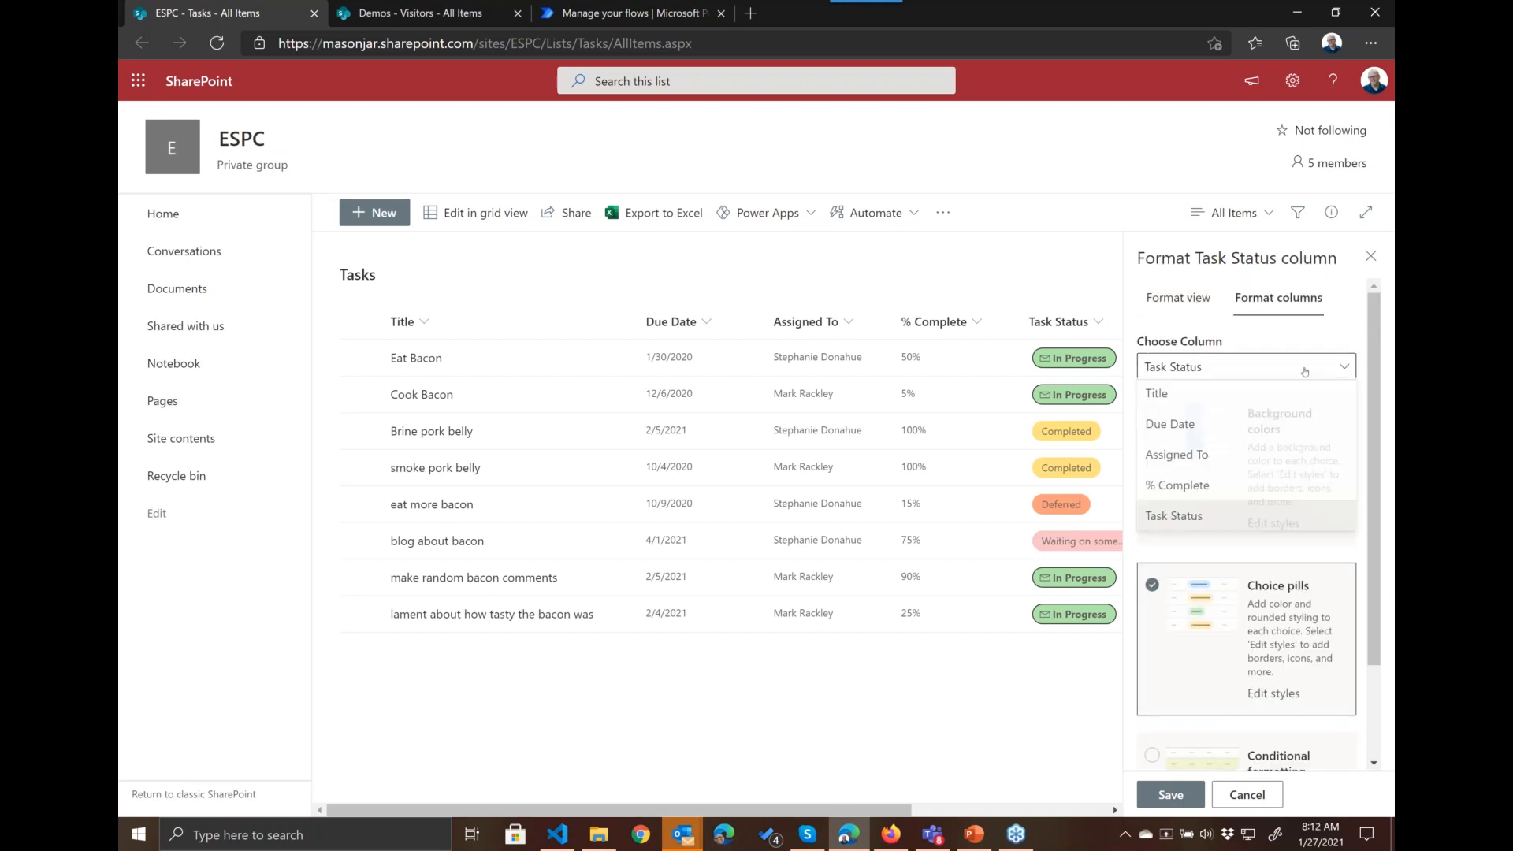
pyautogui.click(1210, 426)
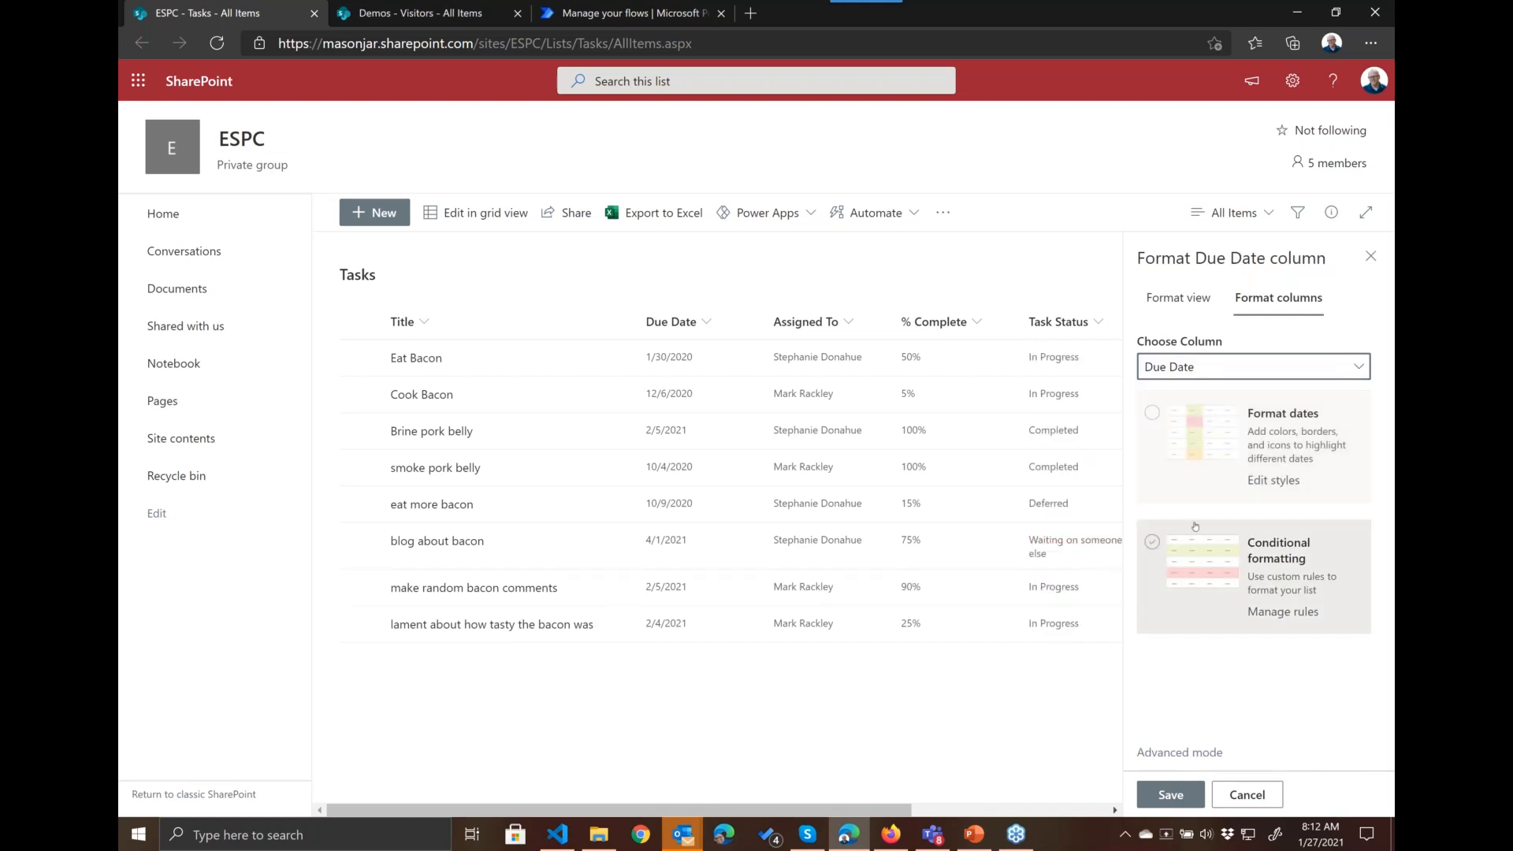
# Step: Add a conditional formatting rule to Due Date that fills it with the darkest pink when Due Date is before Today (relative)
pyautogui.click(1153, 543)
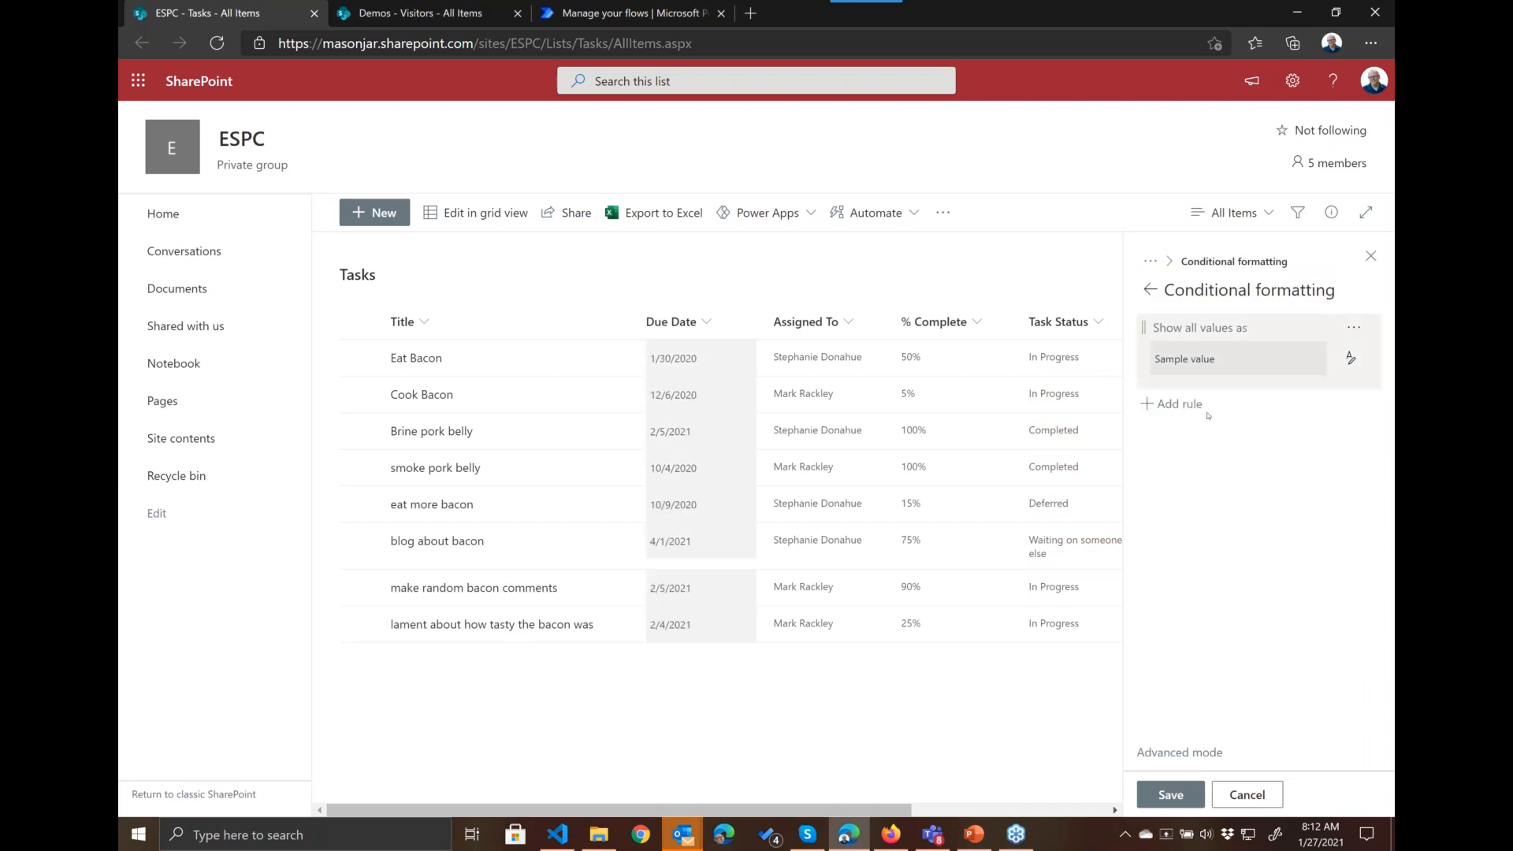
pyautogui.click(1178, 403)
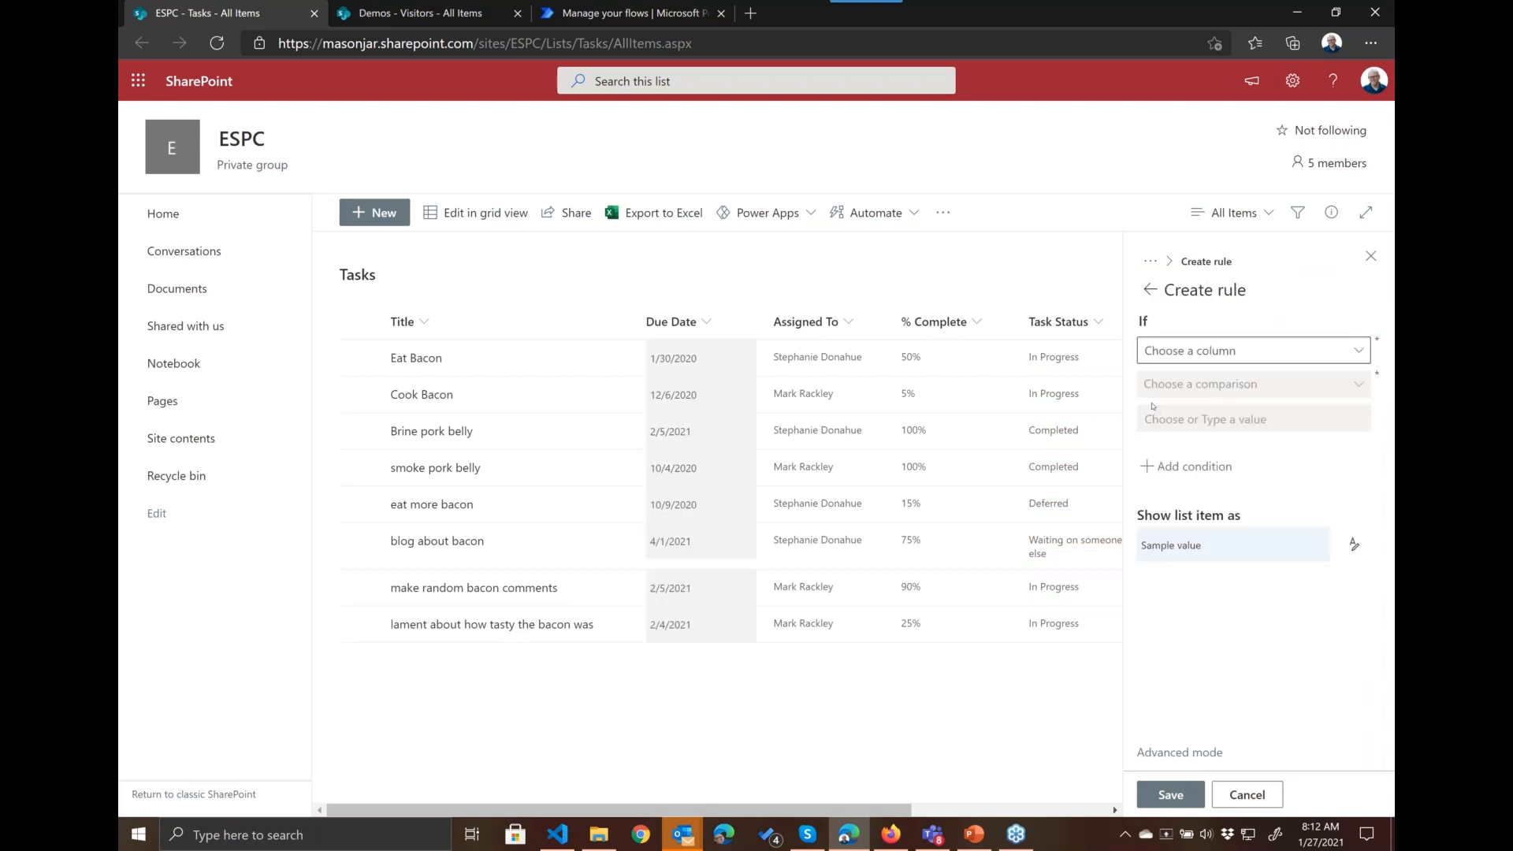
pyautogui.click(1346, 347)
pyautogui.click(1197, 383)
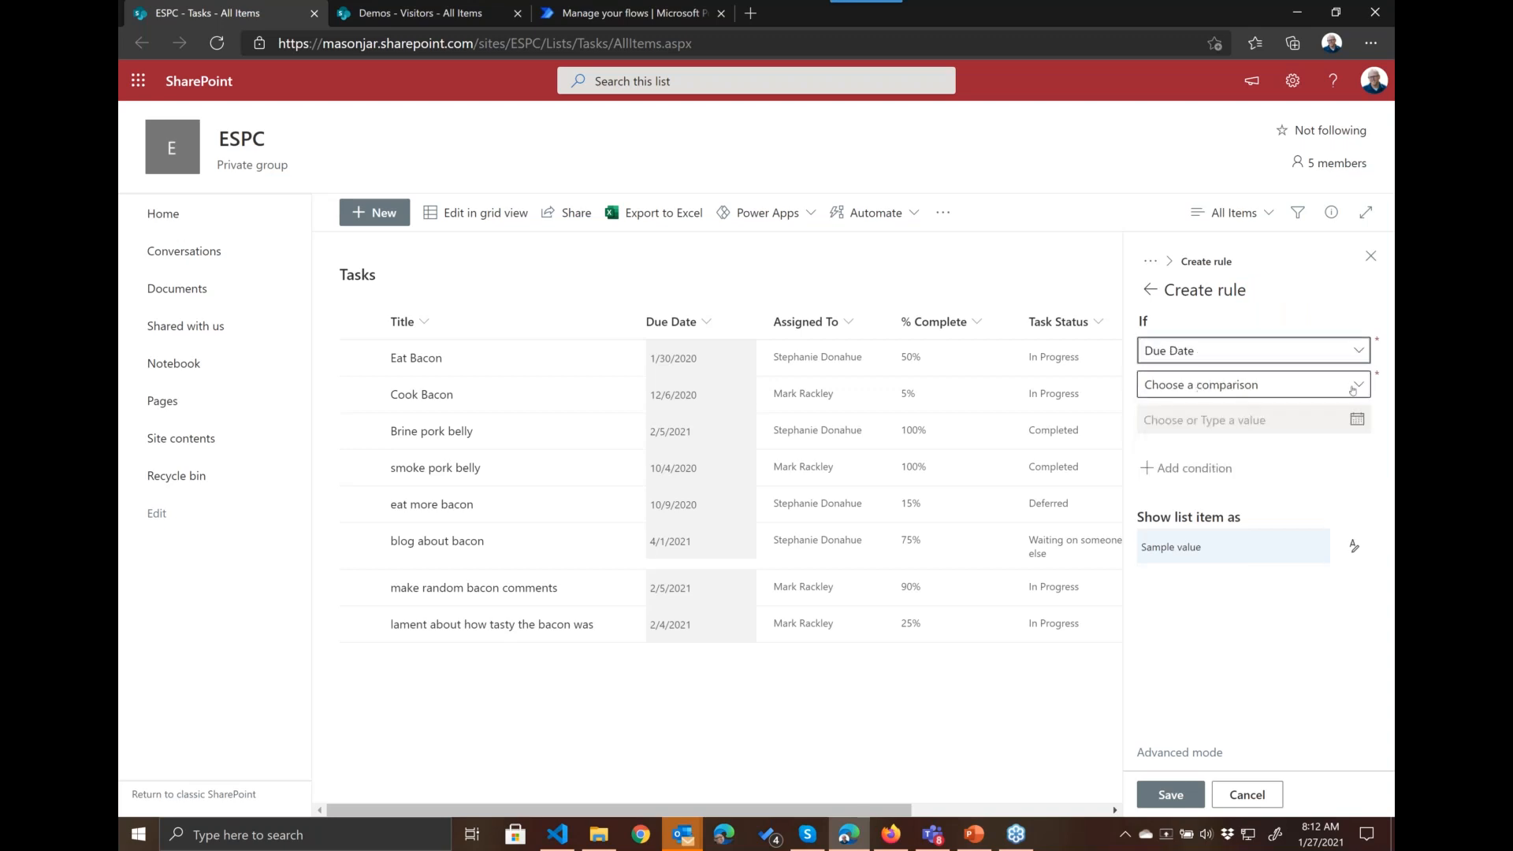
pyautogui.click(1352, 390)
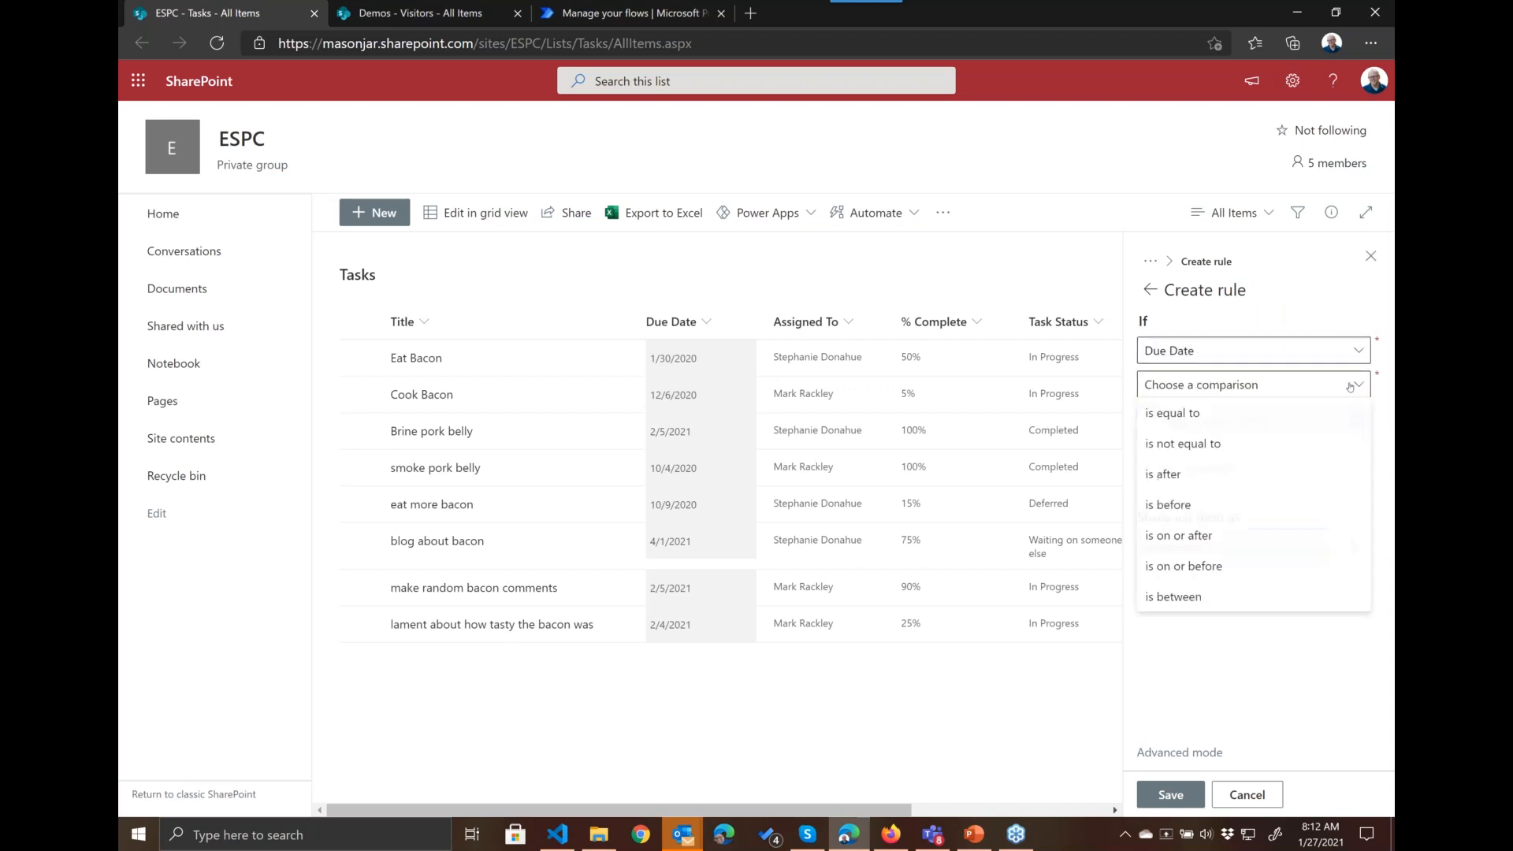
pyautogui.click(1194, 506)
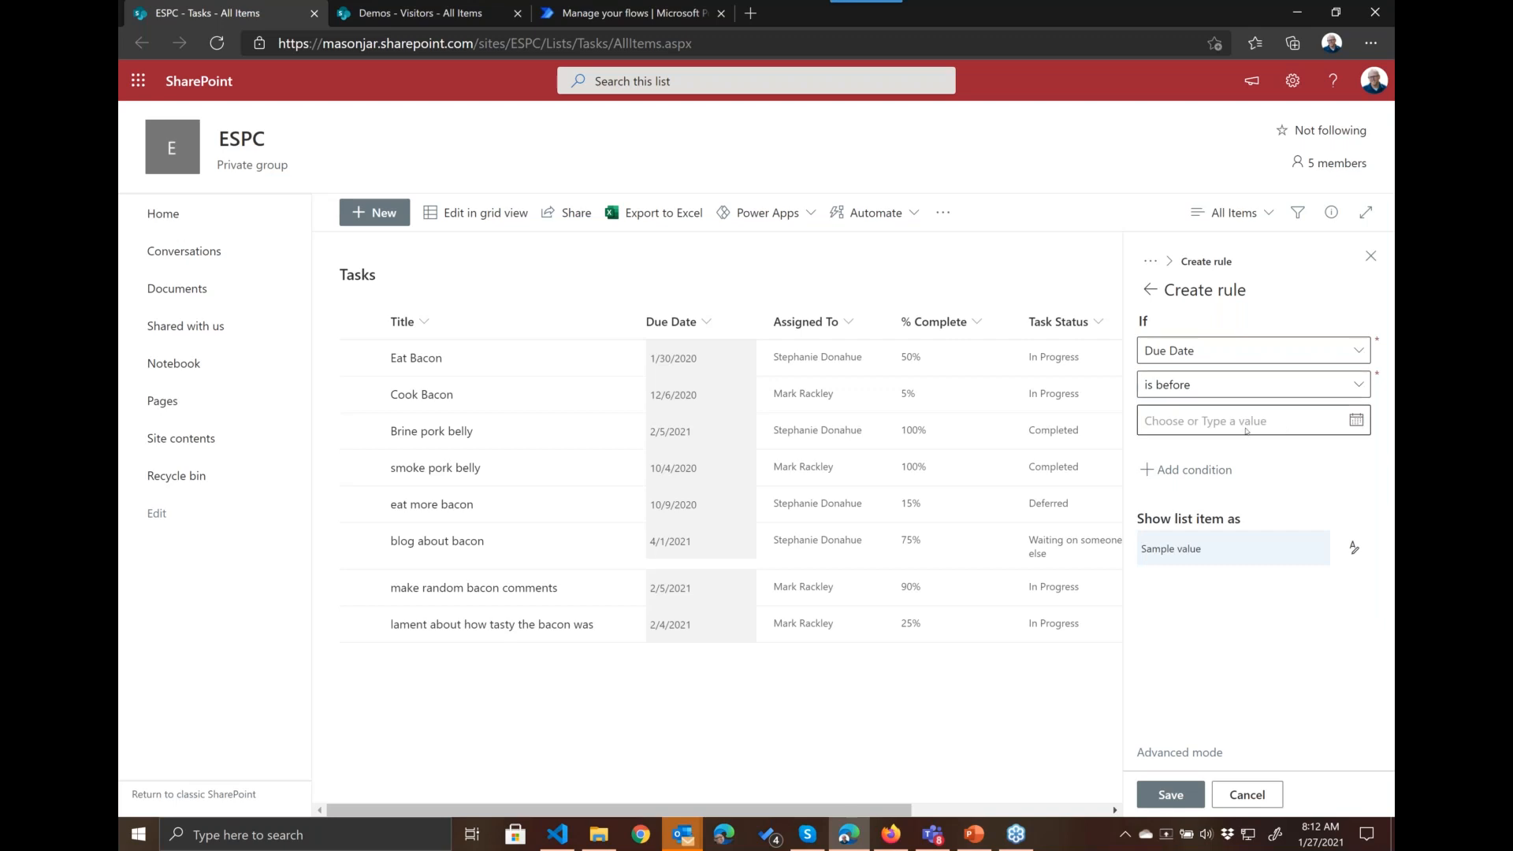
pyautogui.click(1247, 431)
pyautogui.click(1181, 453)
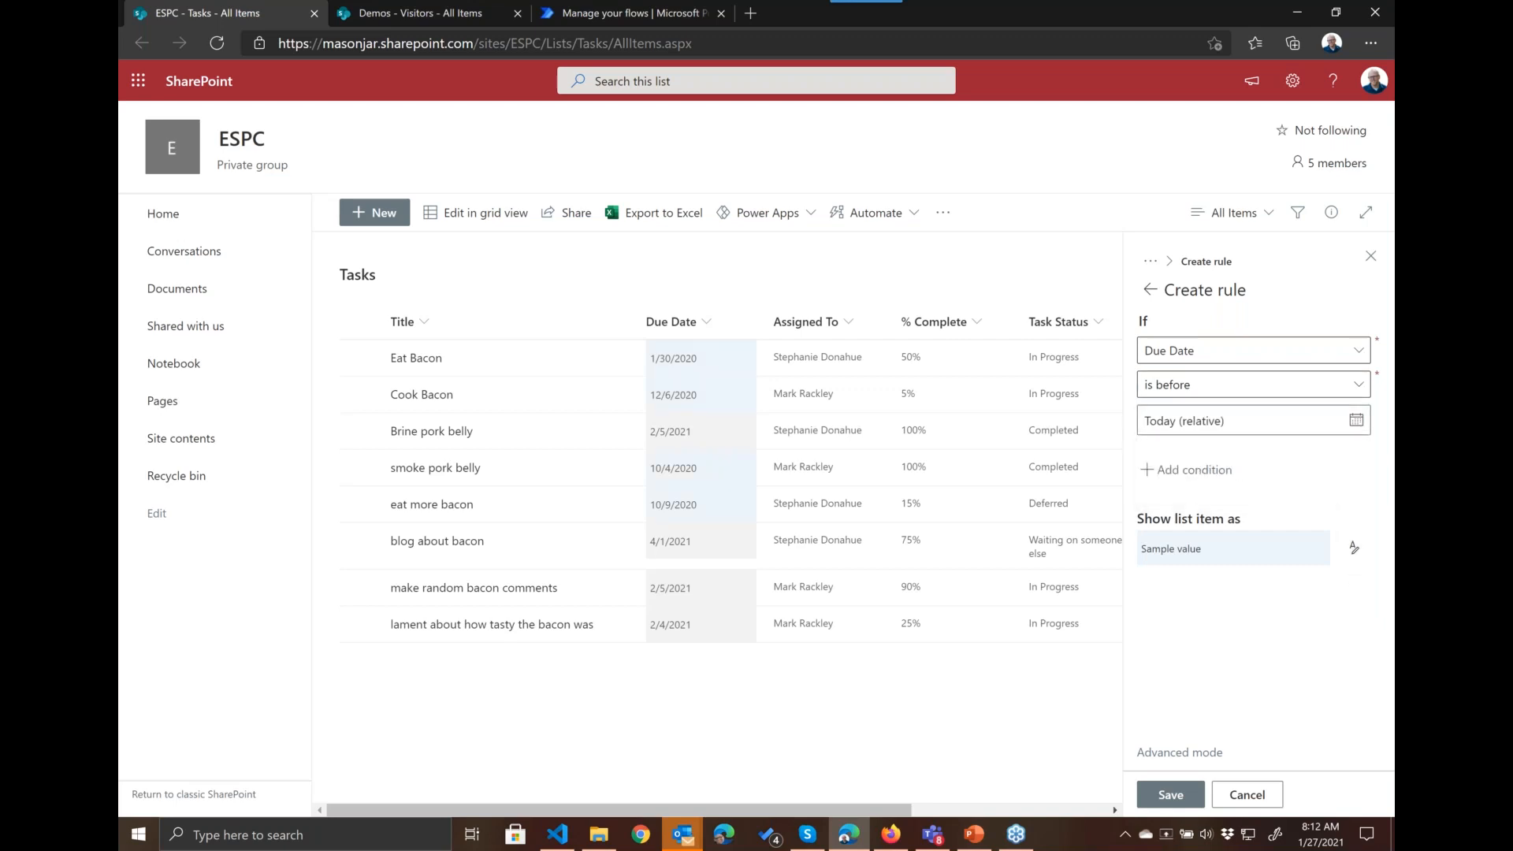
pyautogui.click(1353, 546)
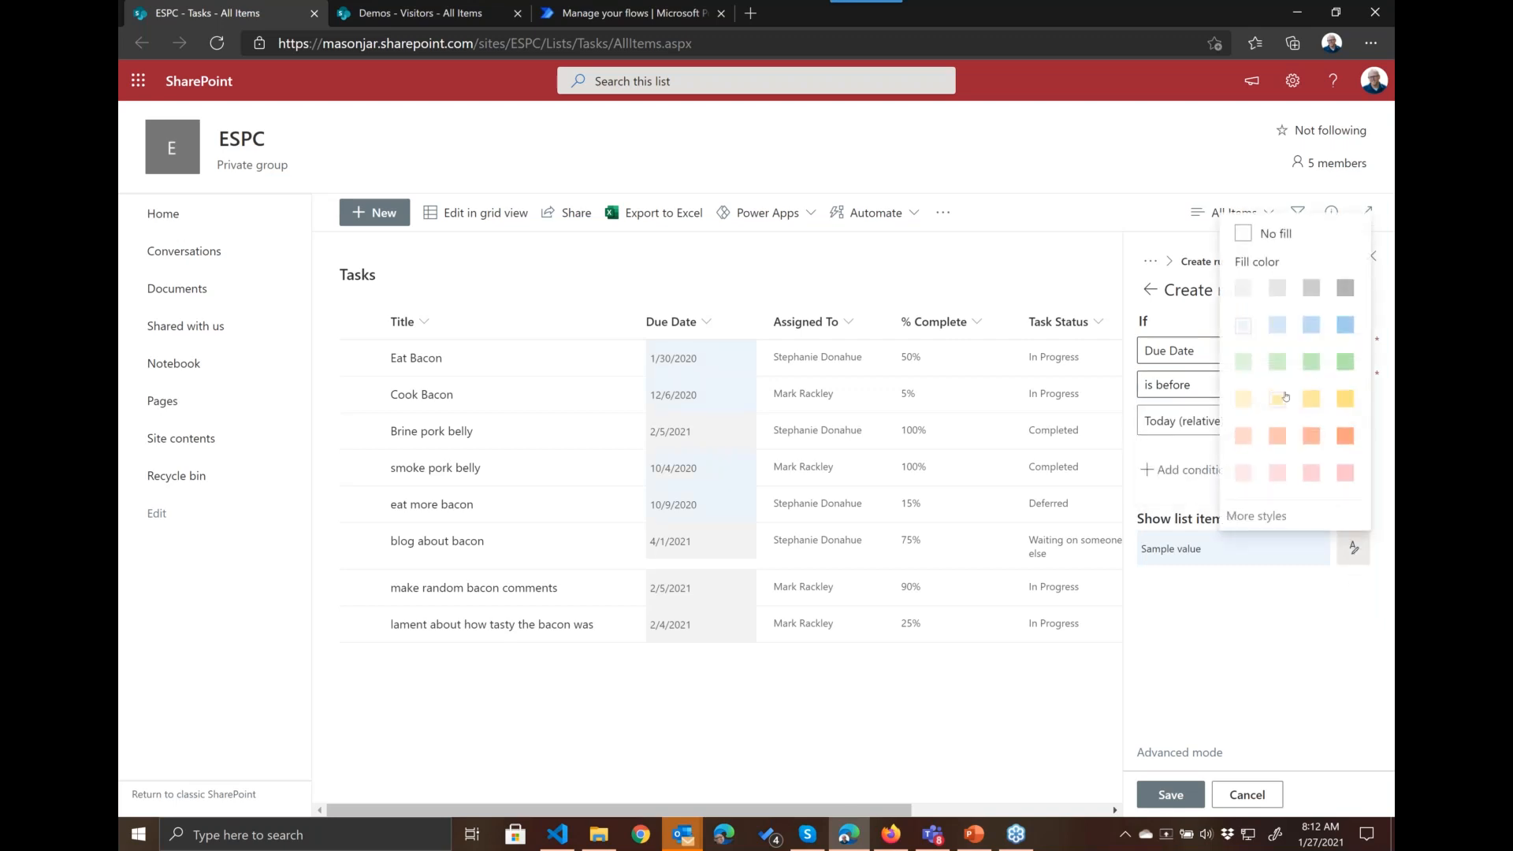
pyautogui.click(1344, 472)
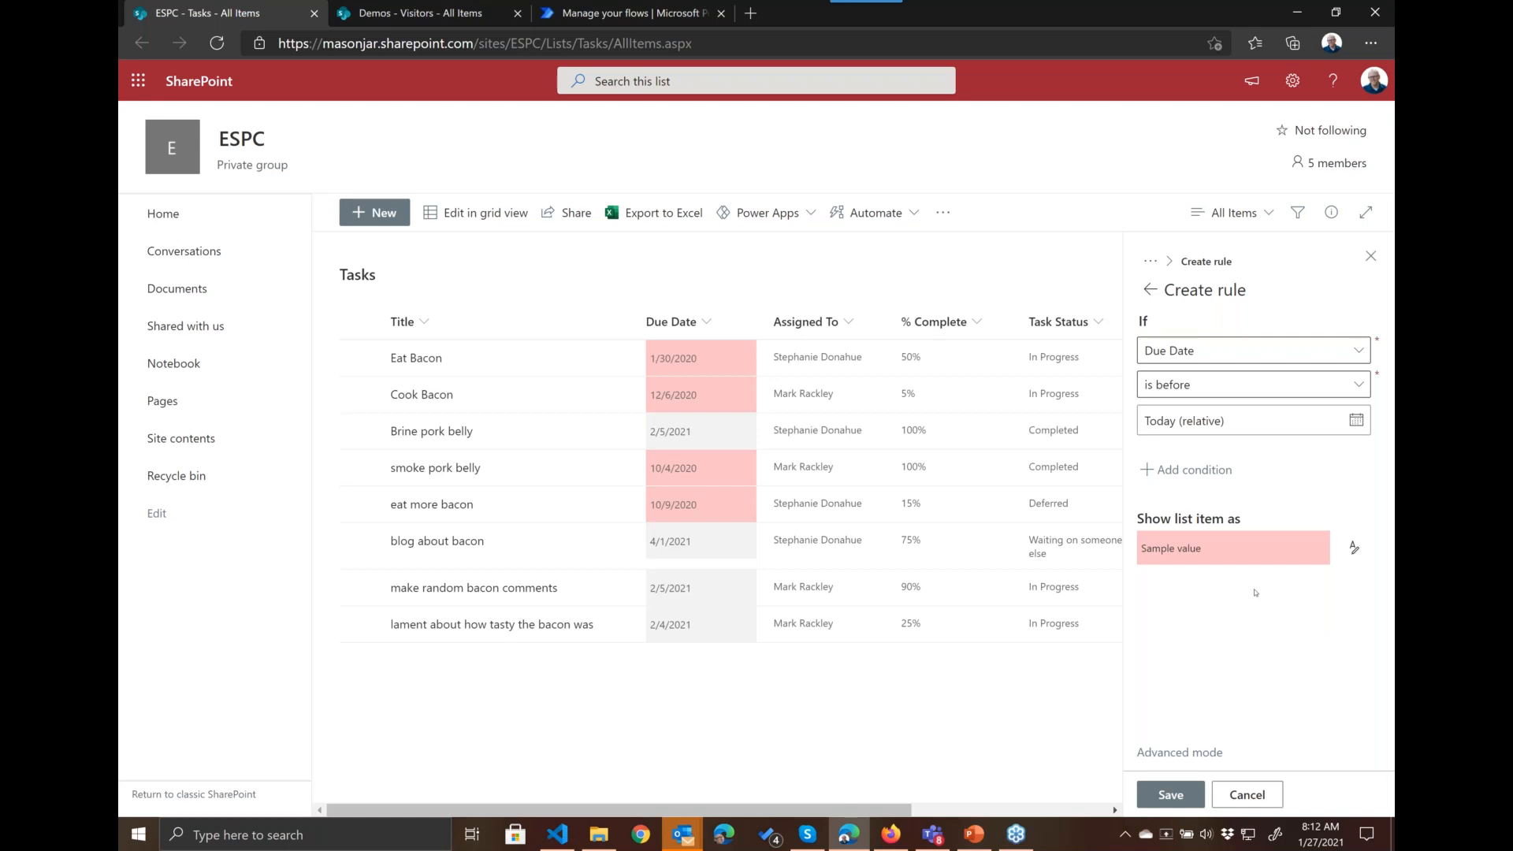
# Step: Add the condition that Task Status is not equal to Completed, save the rule and return to the rule list
pyautogui.click(1150, 471)
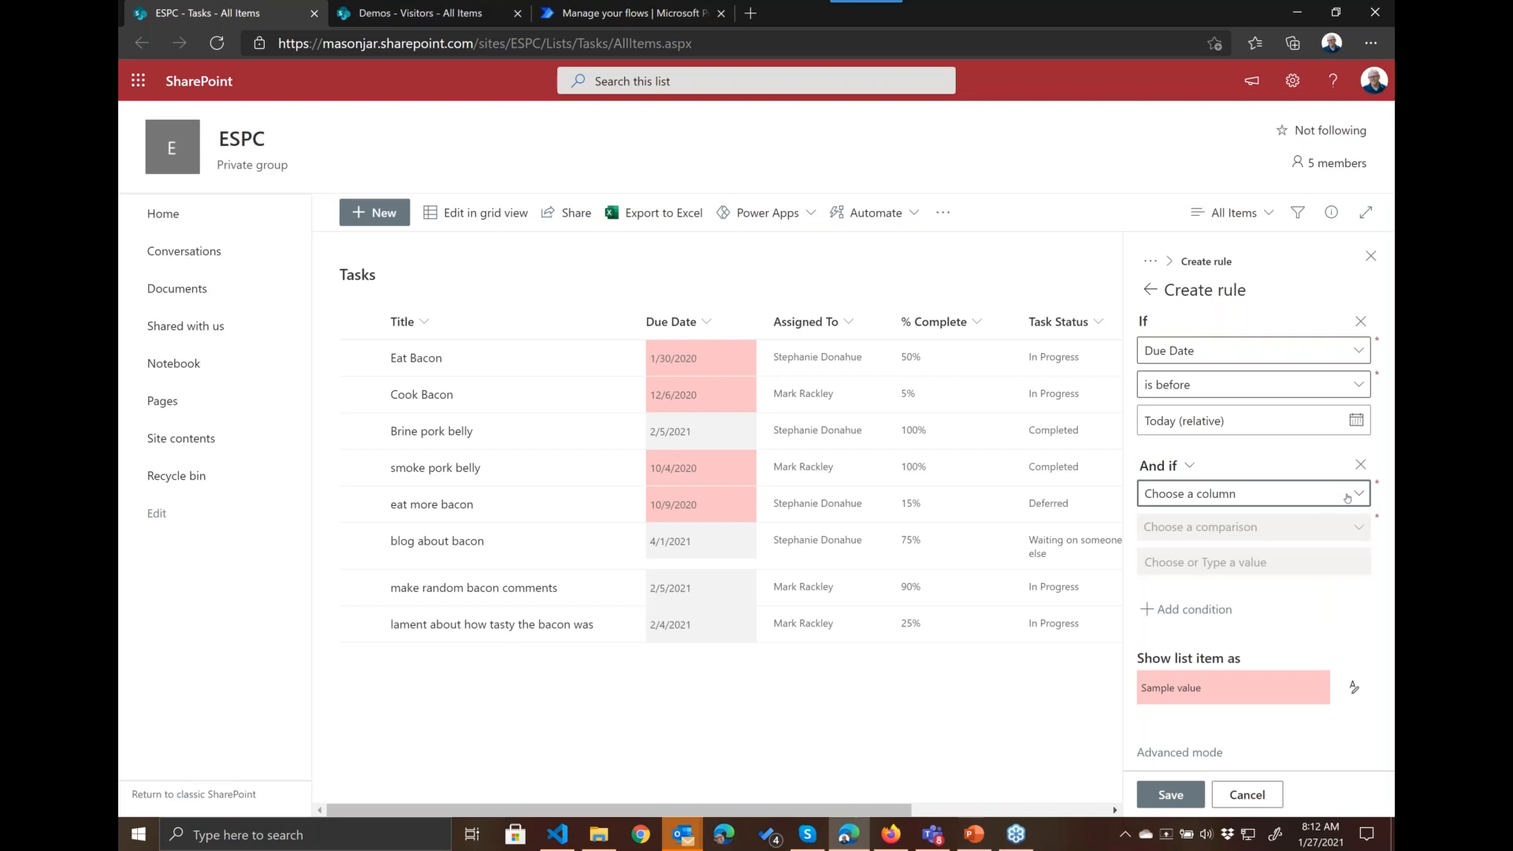
pyautogui.click(1339, 494)
pyautogui.click(1206, 614)
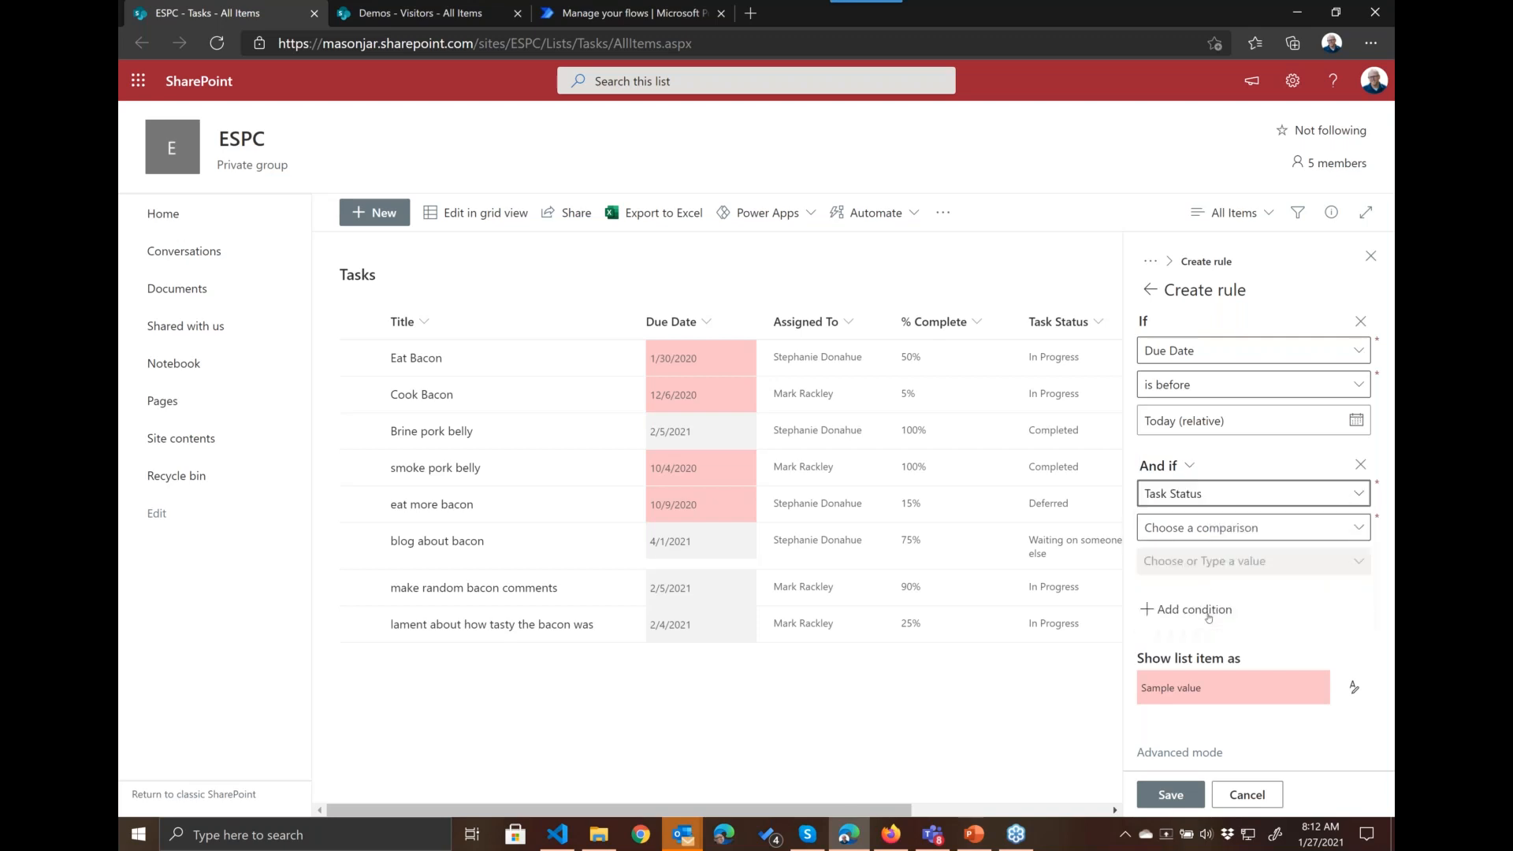
pyautogui.click(1202, 542)
pyautogui.click(1194, 587)
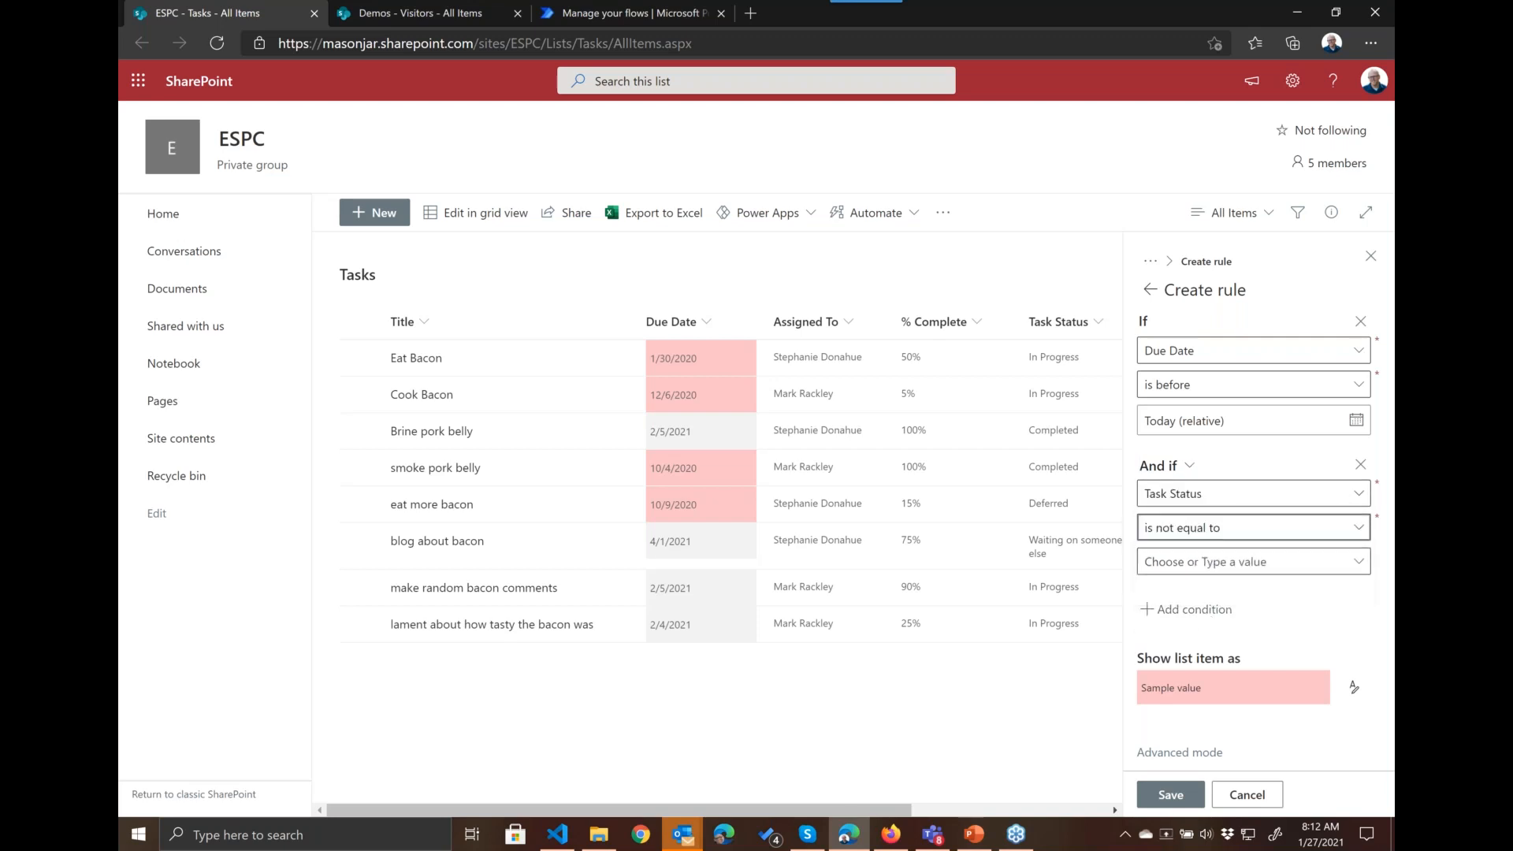
pyautogui.click(1194, 571)
pyautogui.click(1201, 650)
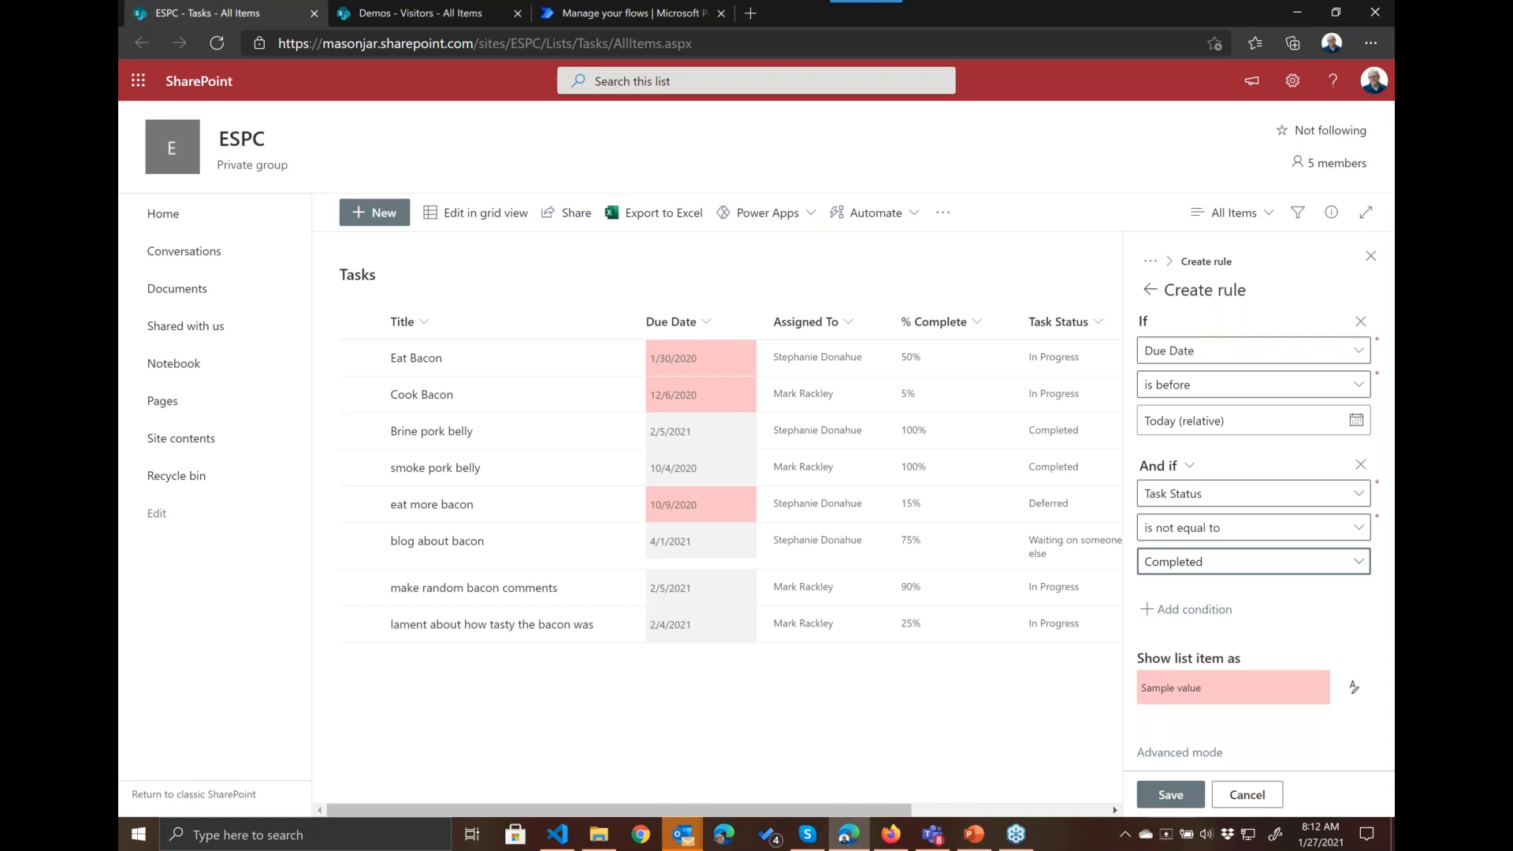
pyautogui.click(1179, 797)
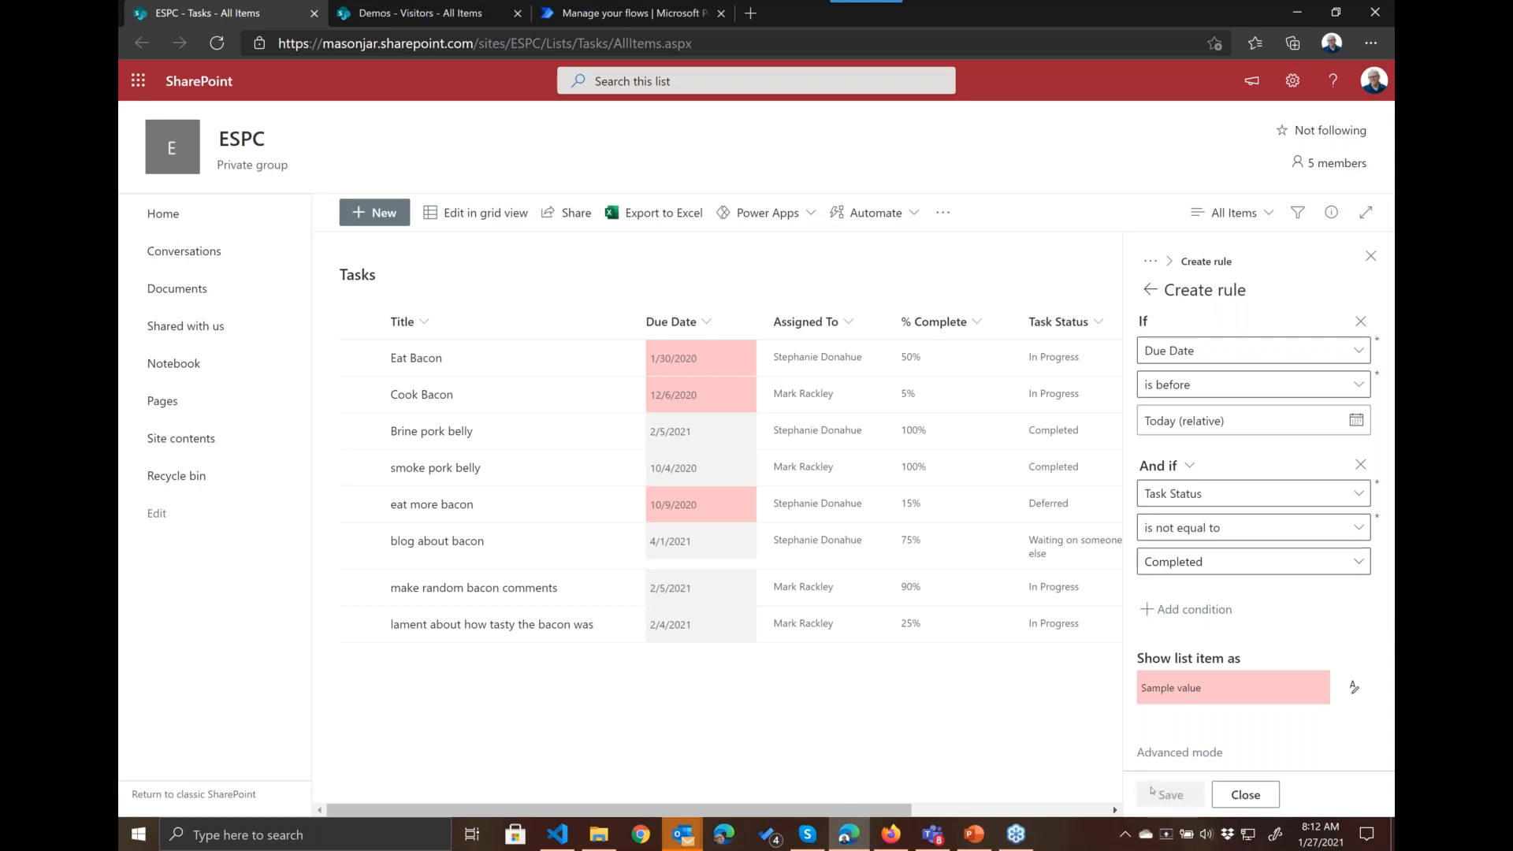
pyautogui.click(1149, 290)
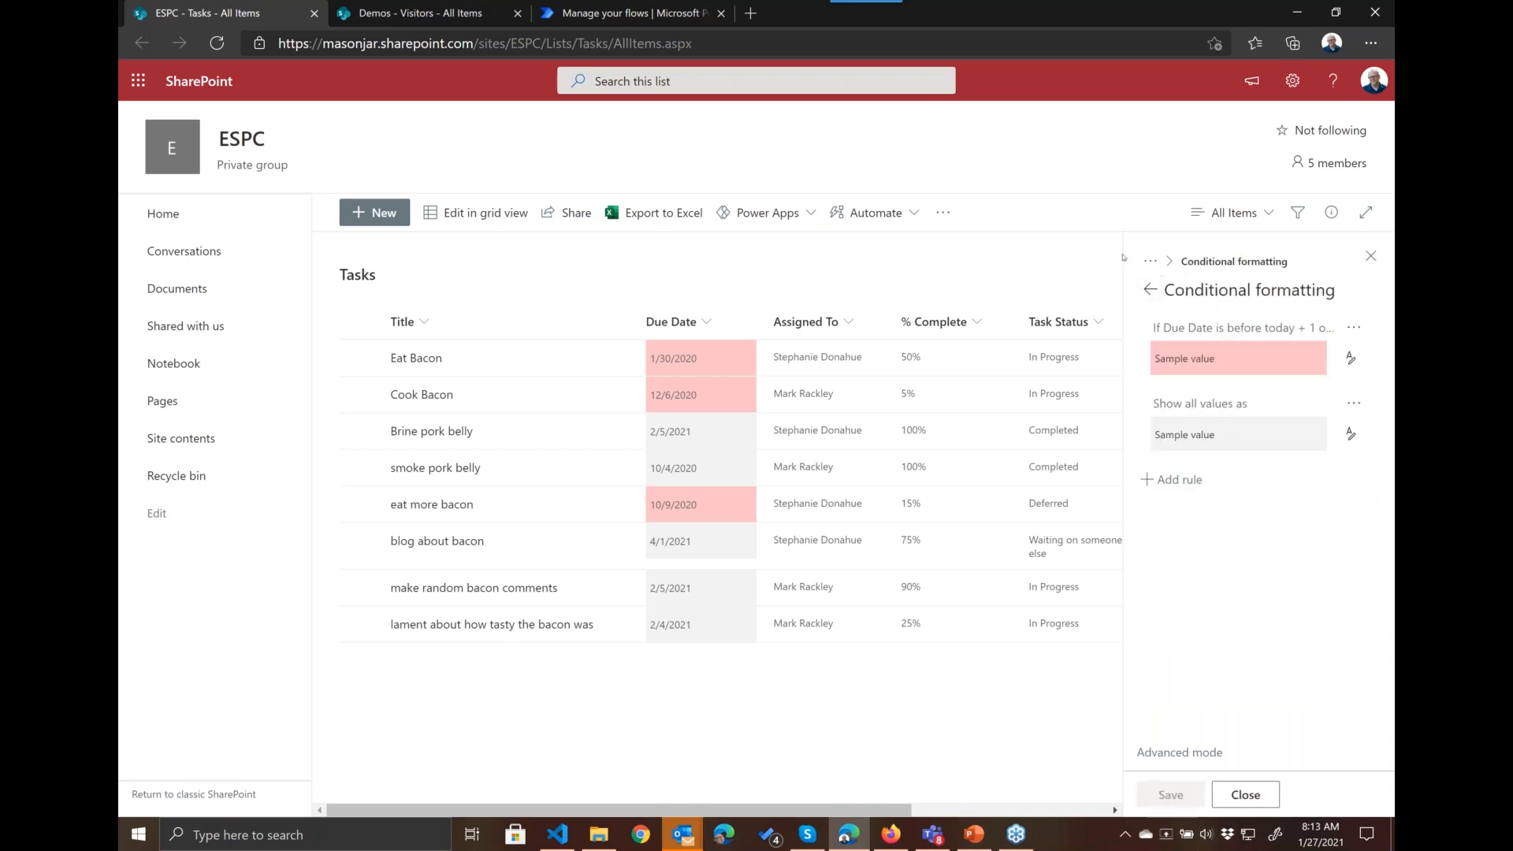
# Step: Leave the Due Date rules, check the format options offered for Task Status and return to the Due Date column
pyautogui.click(984, 324)
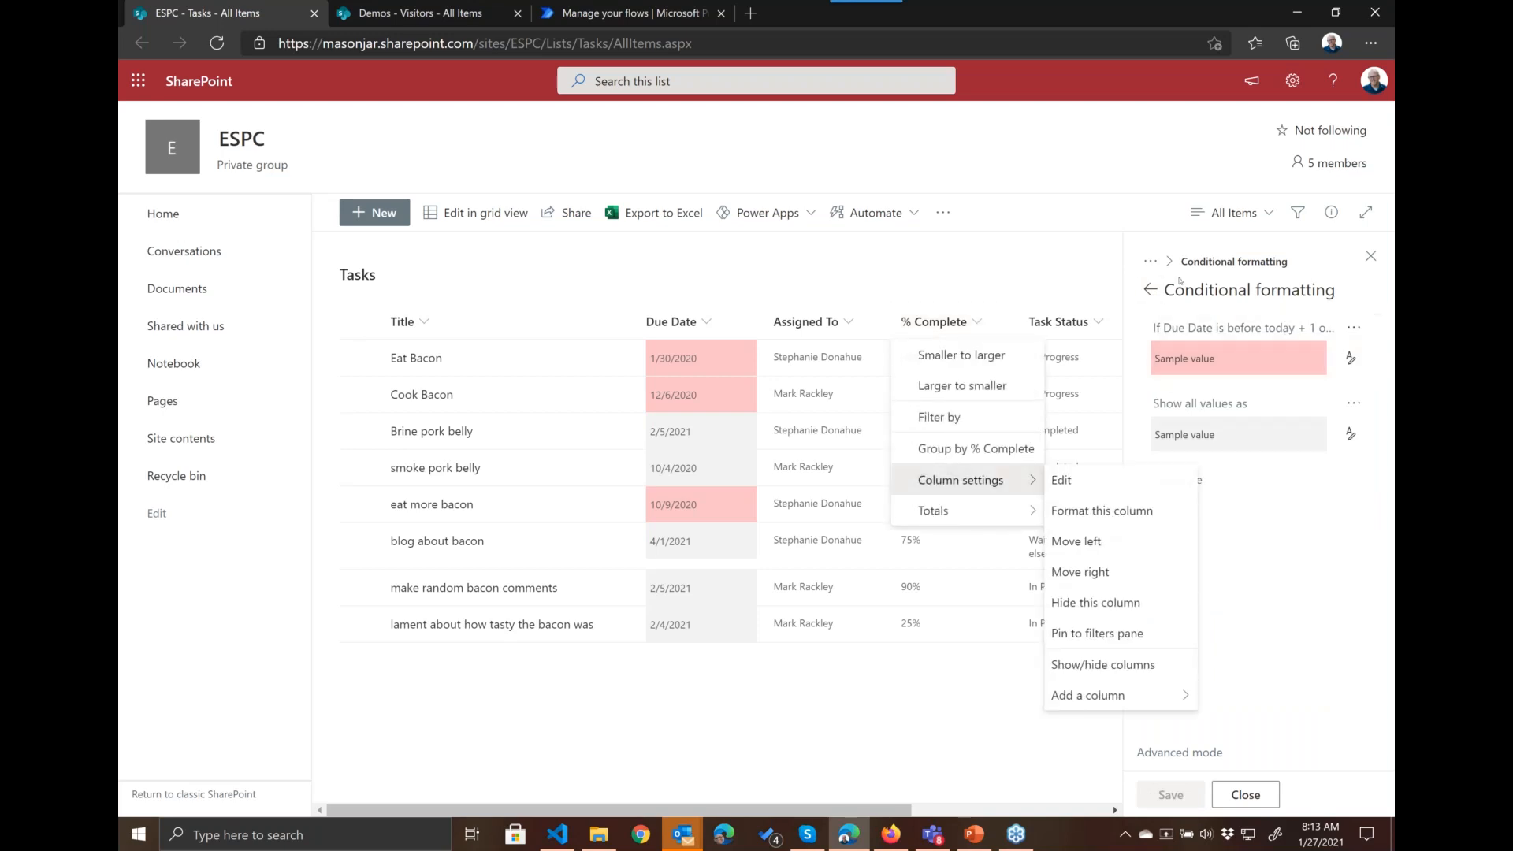
pyautogui.click(1150, 289)
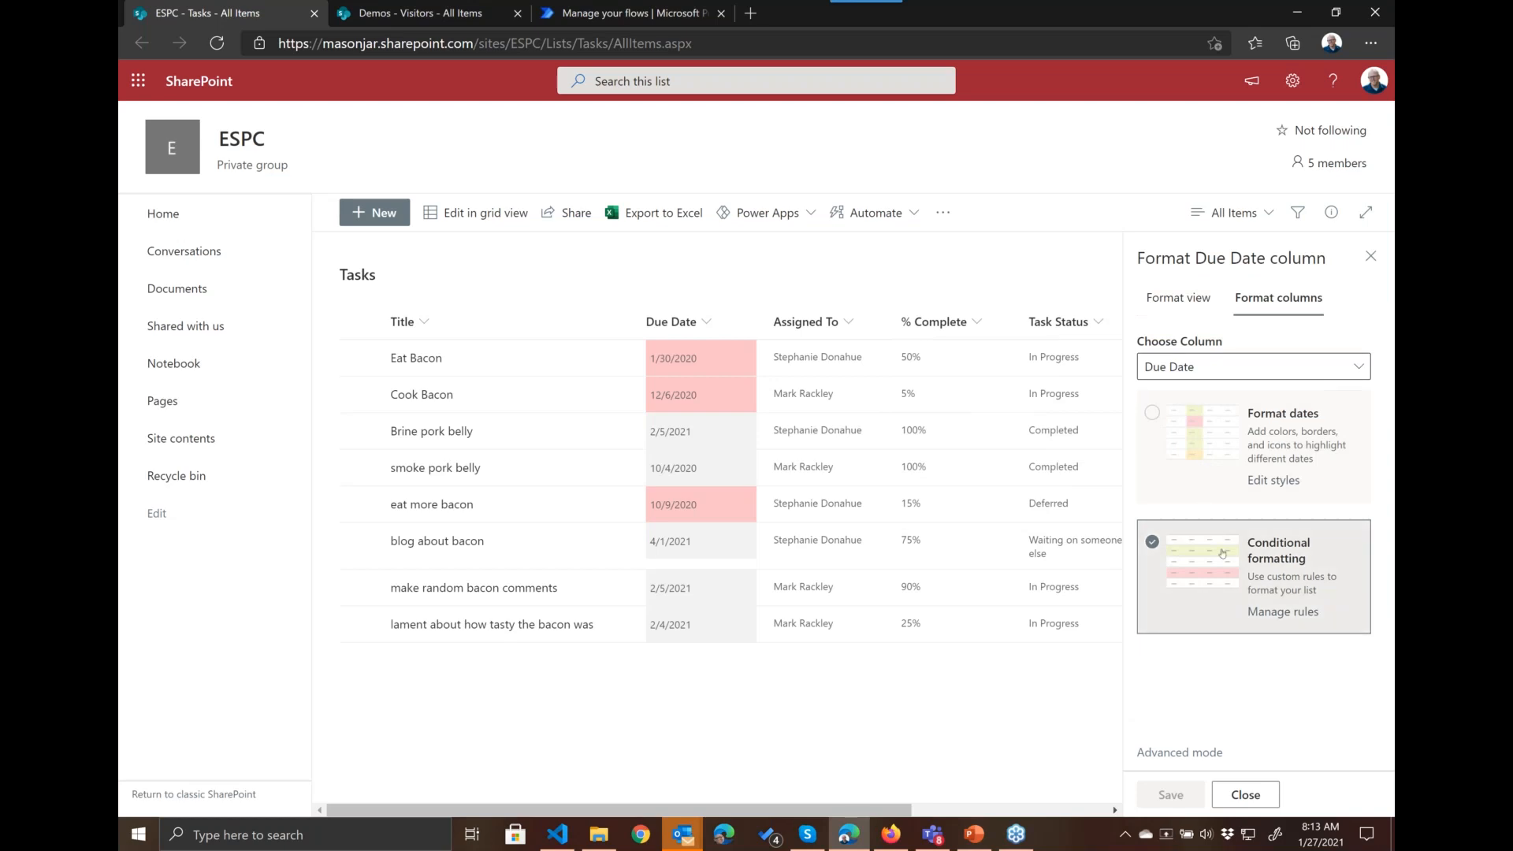
pyautogui.click(1098, 323)
pyautogui.click(1356, 365)
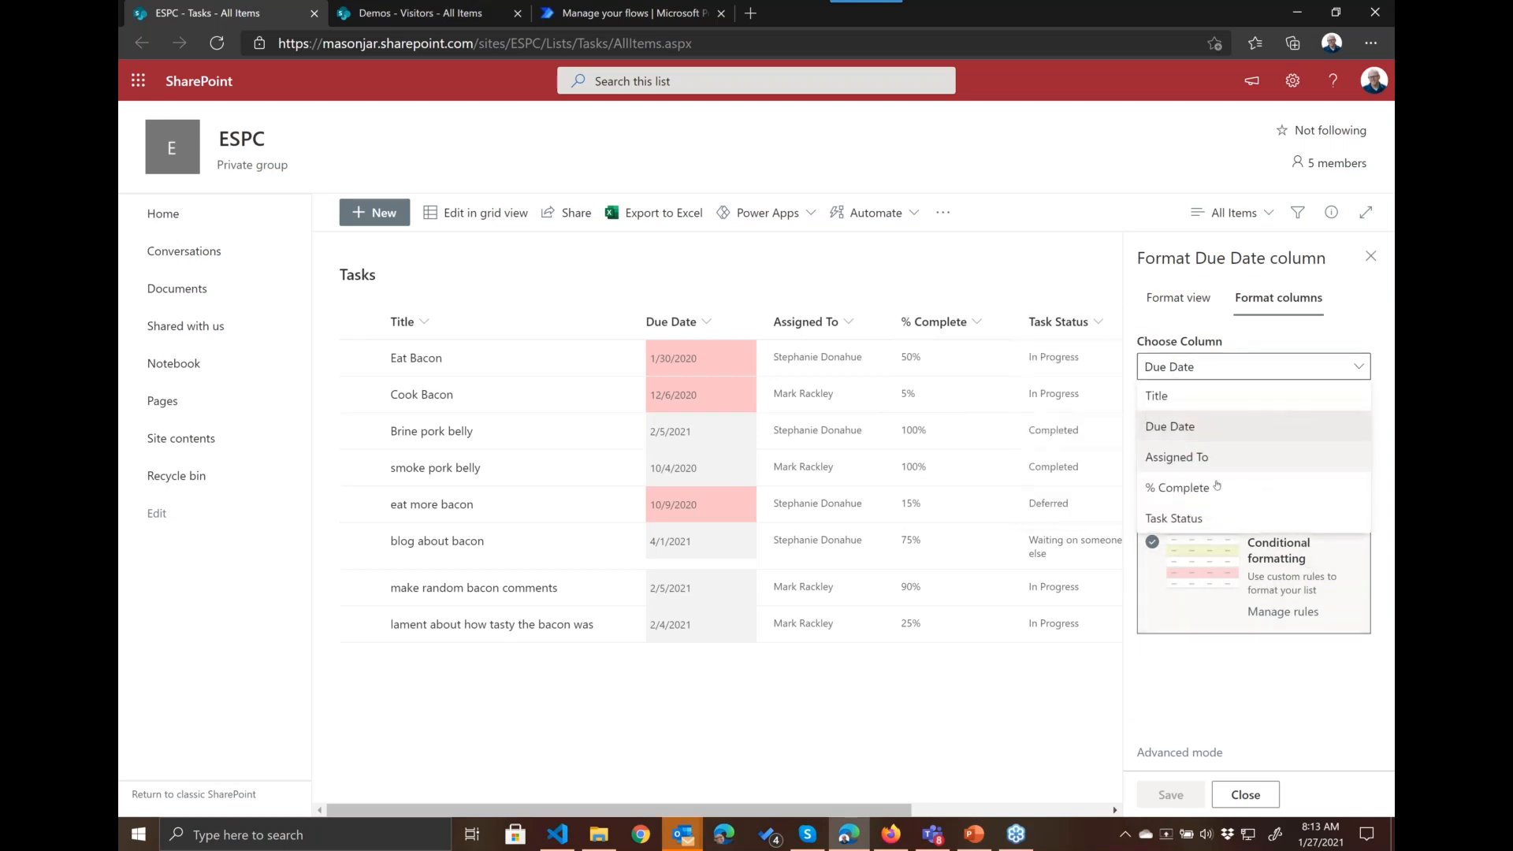
pyautogui.click(1176, 514)
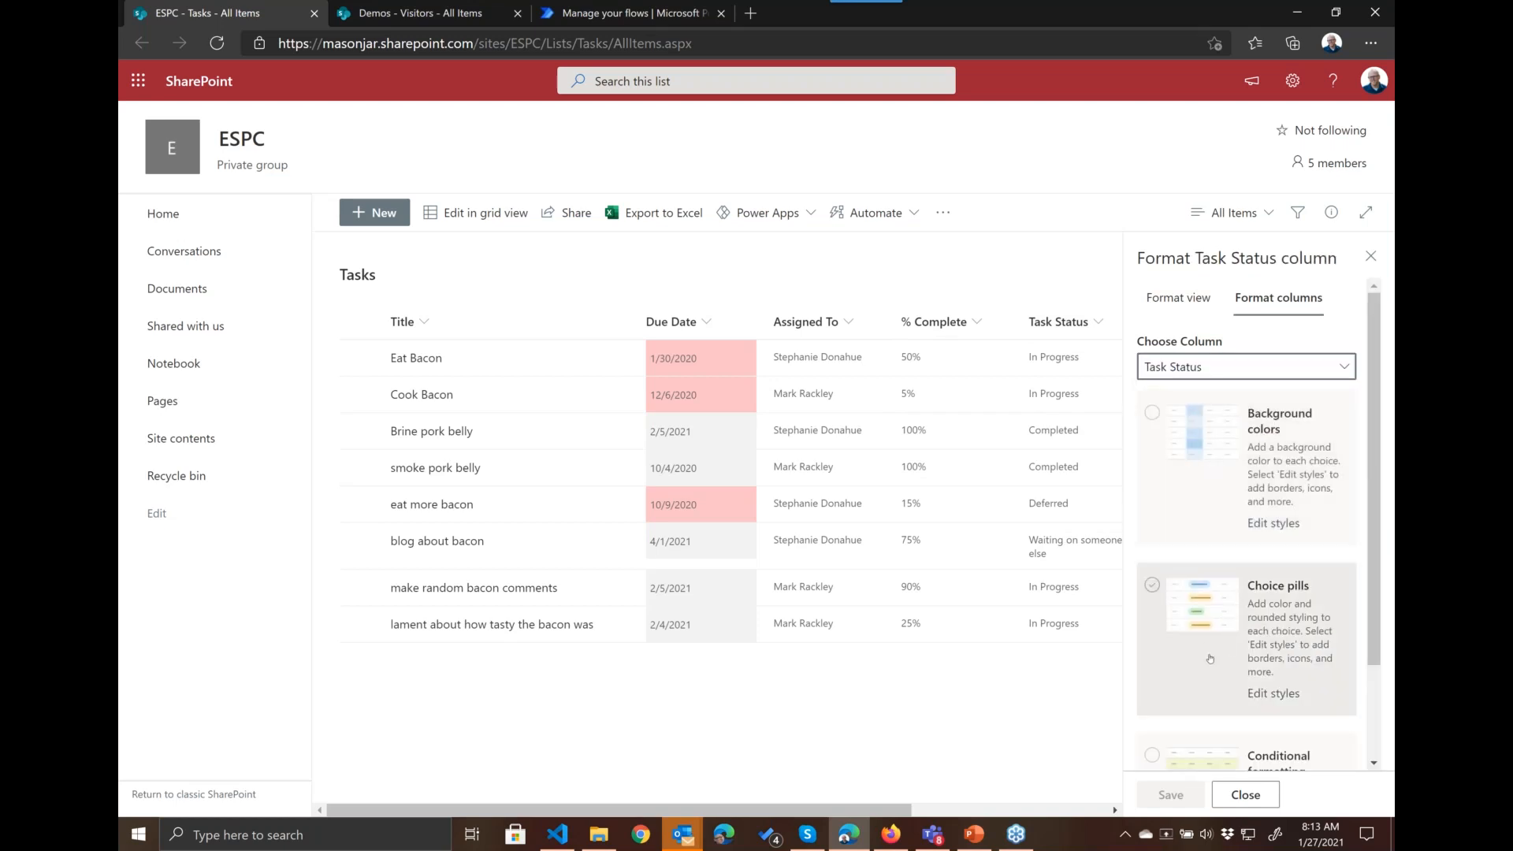
pyautogui.click(1269, 371)
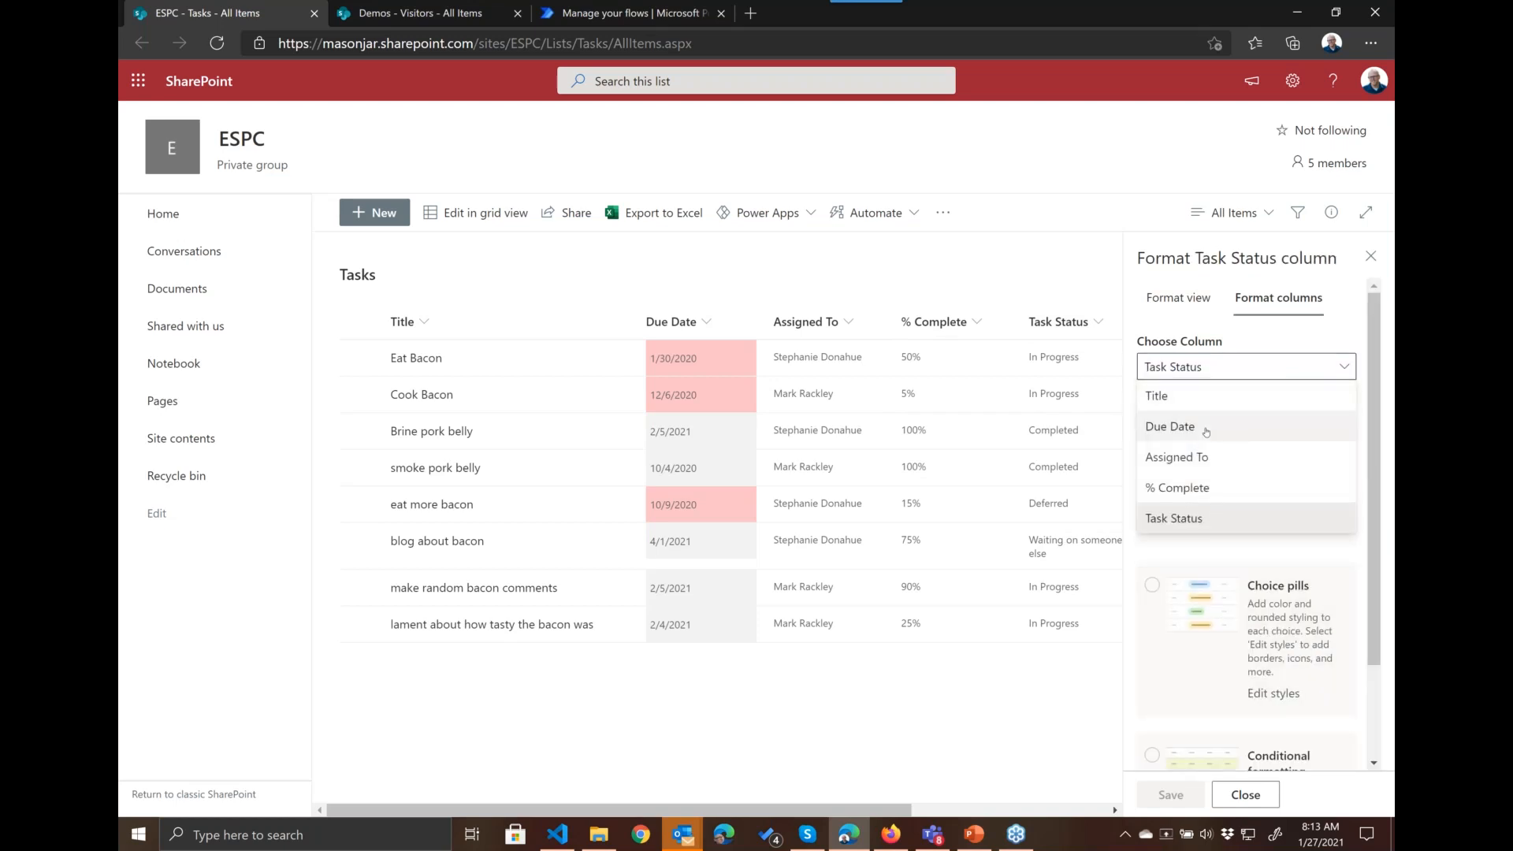
pyautogui.click(1229, 426)
# Step: Try the Data bars format on the % Complete column, view its template settings and close the formatting pane without saving
pyautogui.click(1253, 367)
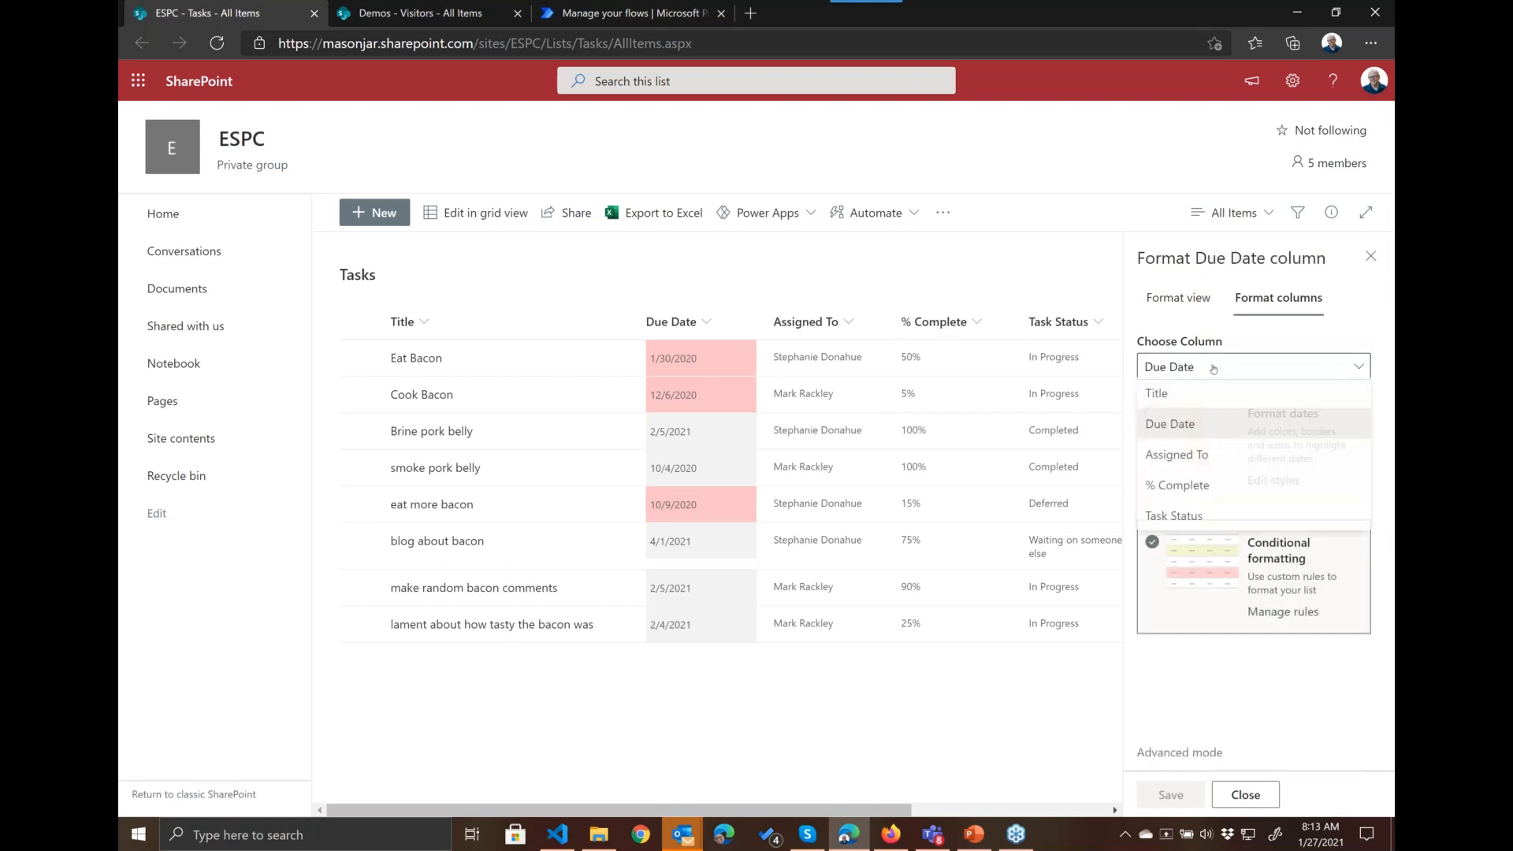
pyautogui.click(1199, 486)
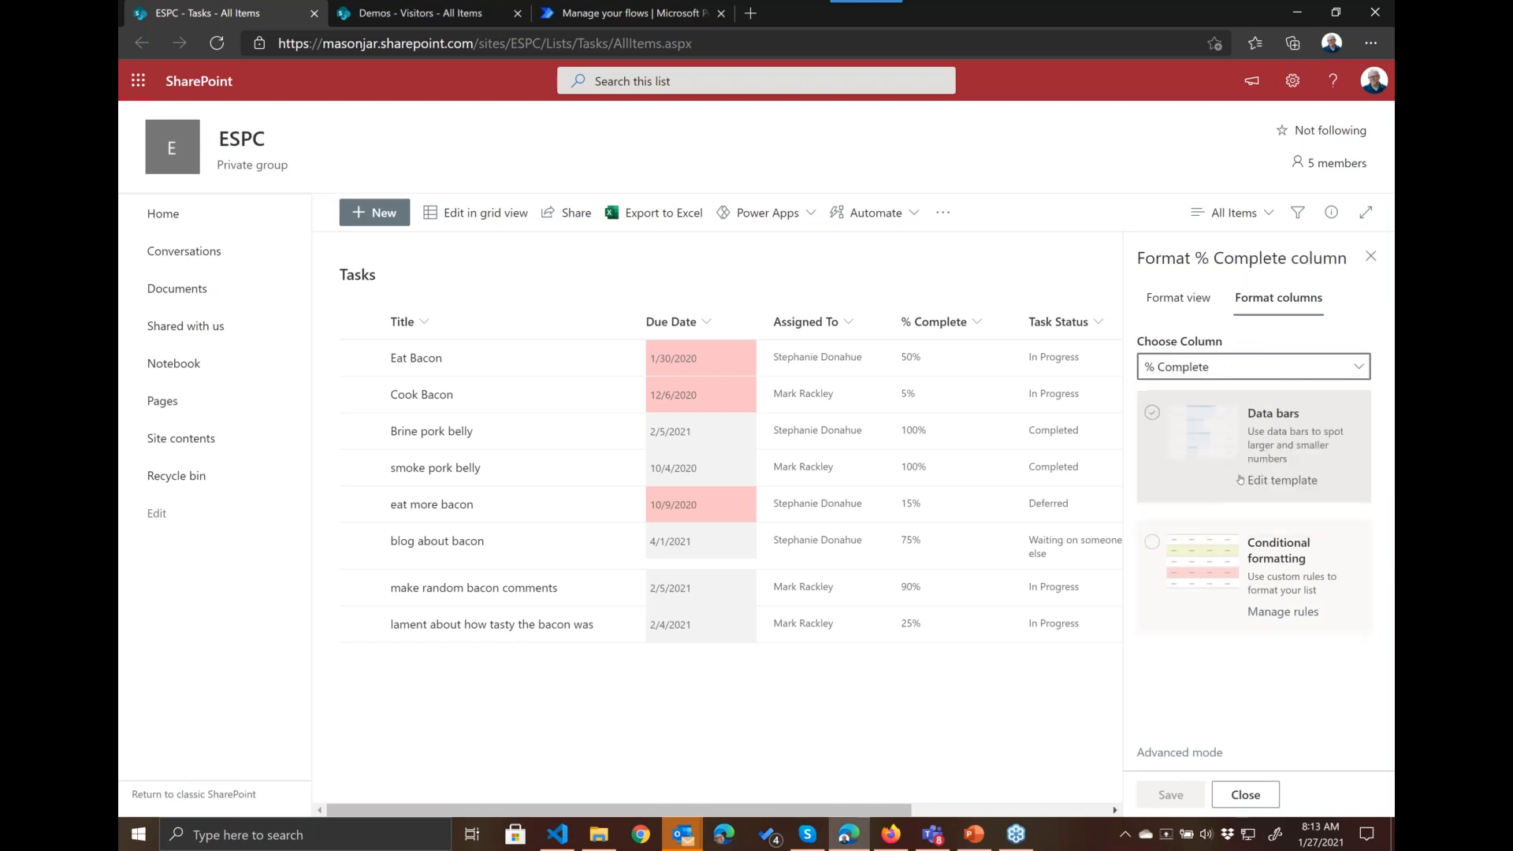
pyautogui.click(1151, 413)
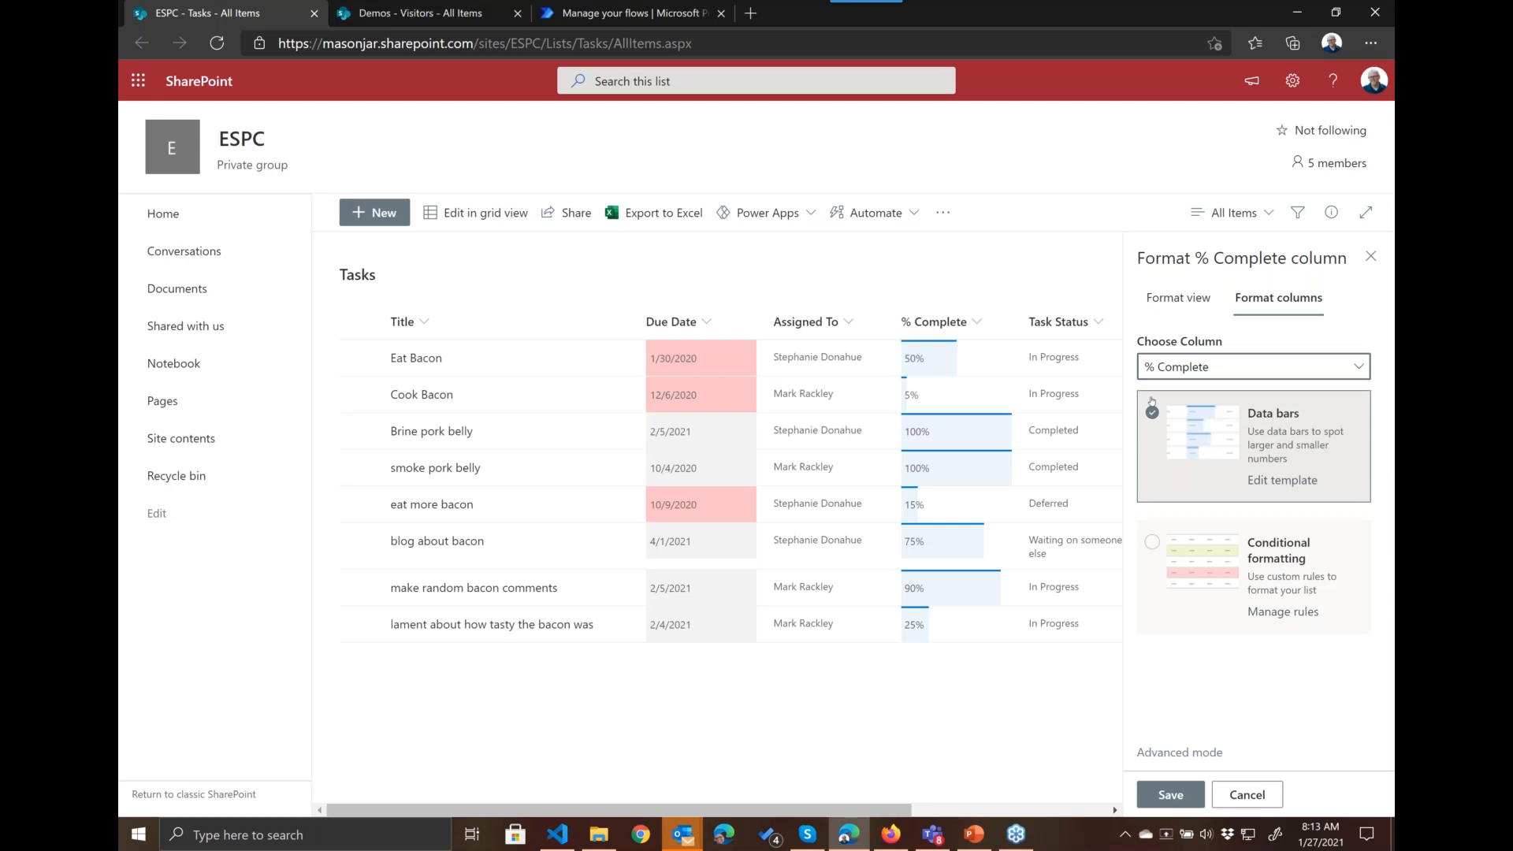
pyautogui.click(1283, 483)
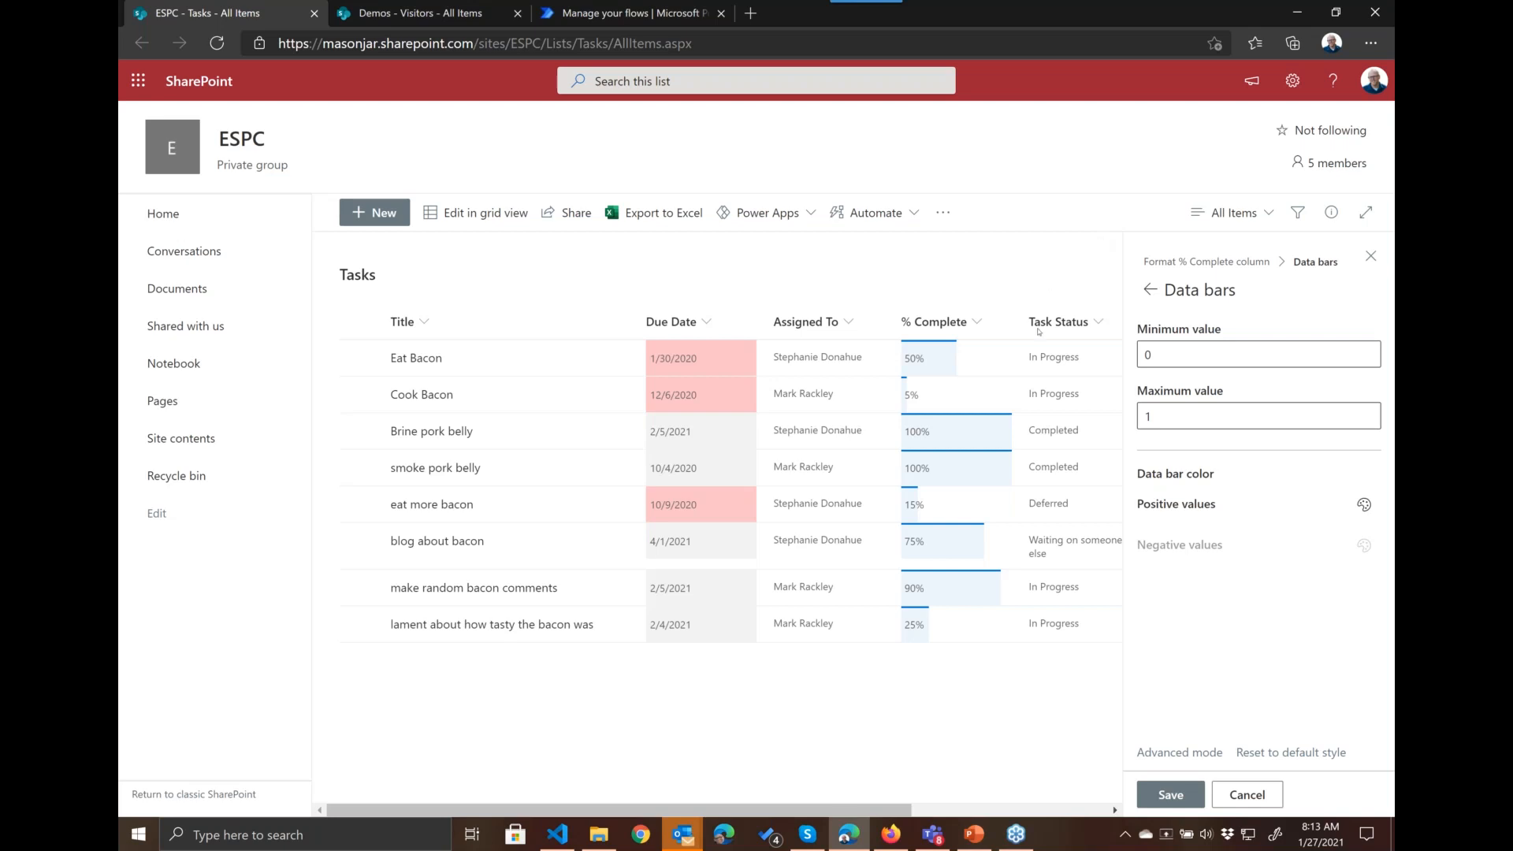
pyautogui.click(1371, 256)
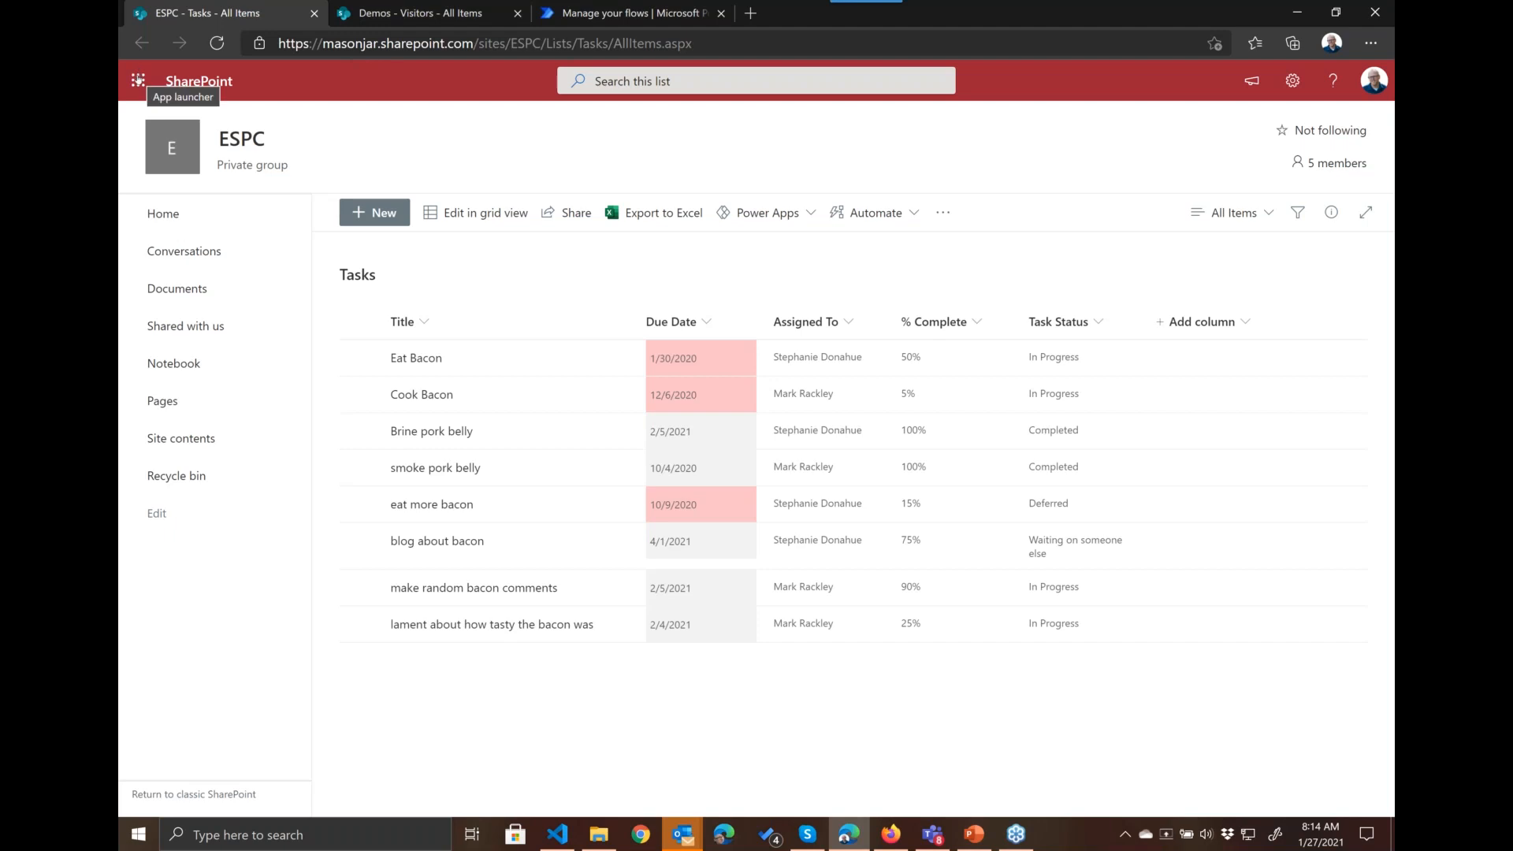
# Step: Switch to Microsoft Lists, preview the Issue tracker template and use it for a new list
pyautogui.click(138, 80)
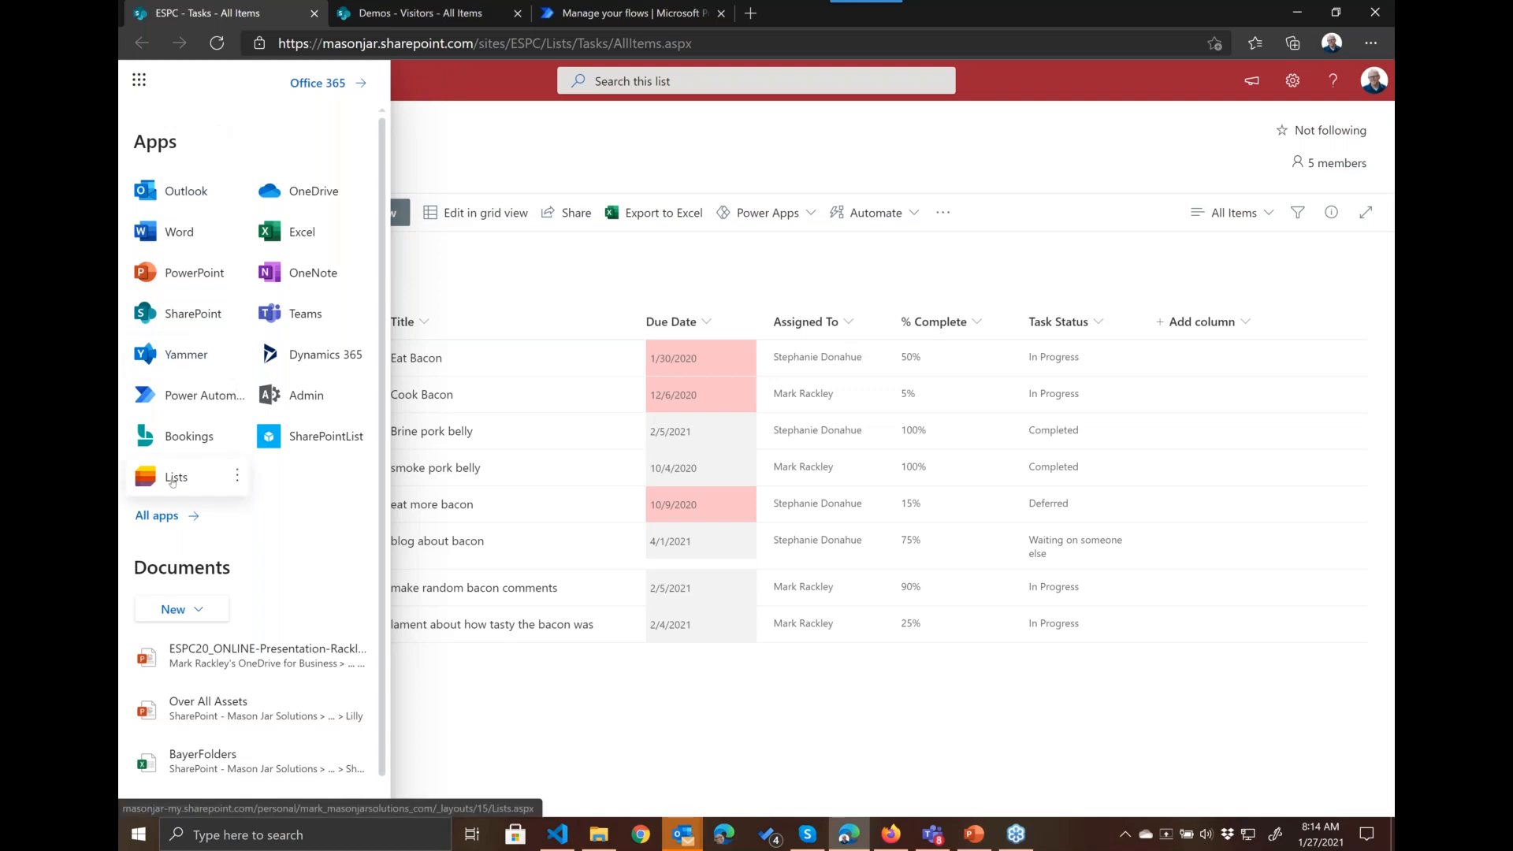
pyautogui.click(172, 477)
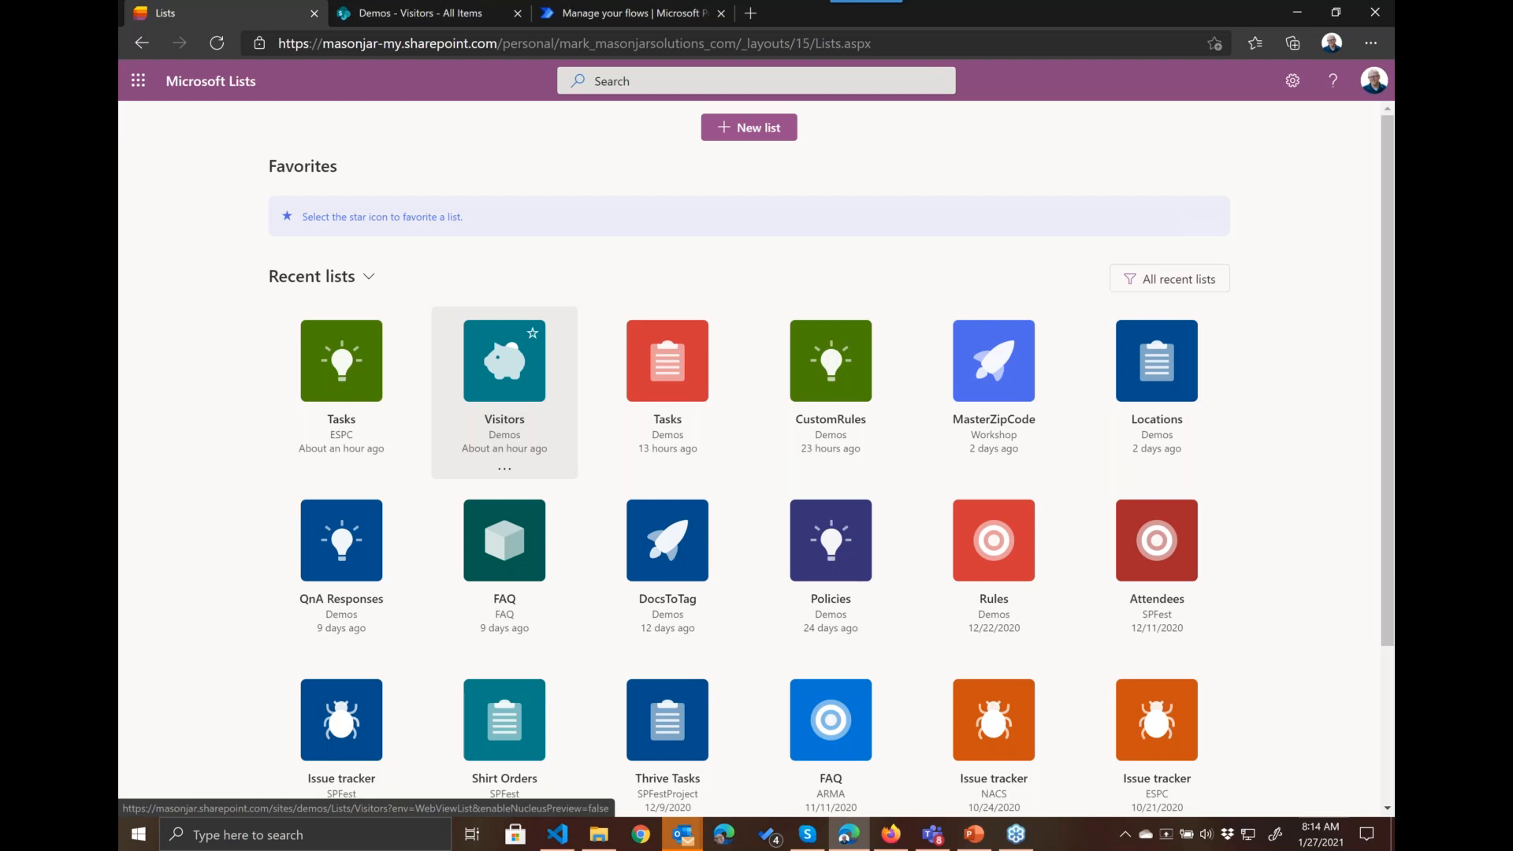
pyautogui.click(761, 132)
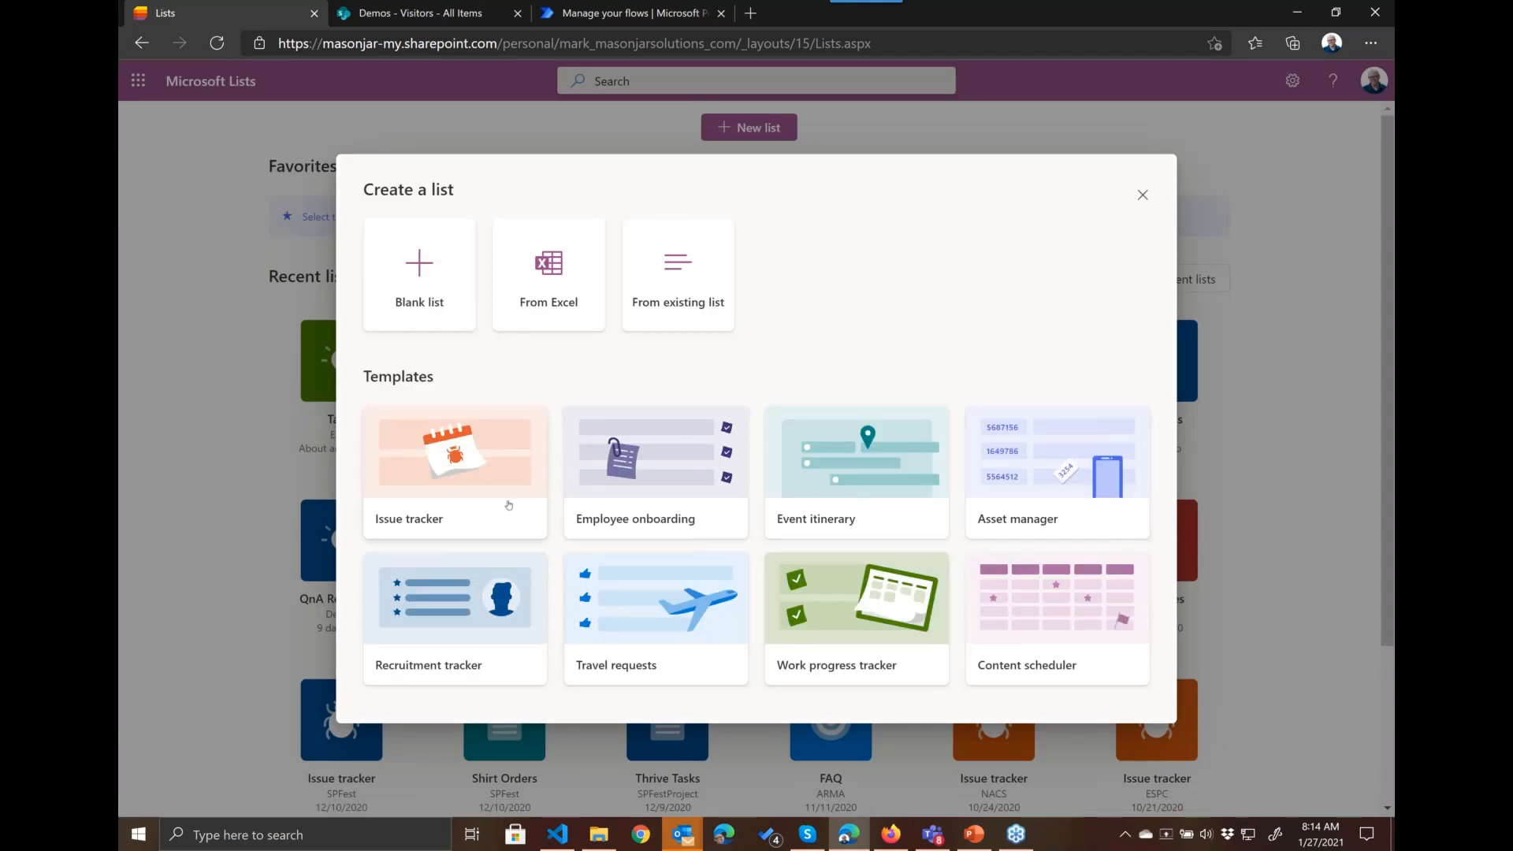
pyautogui.click(483, 463)
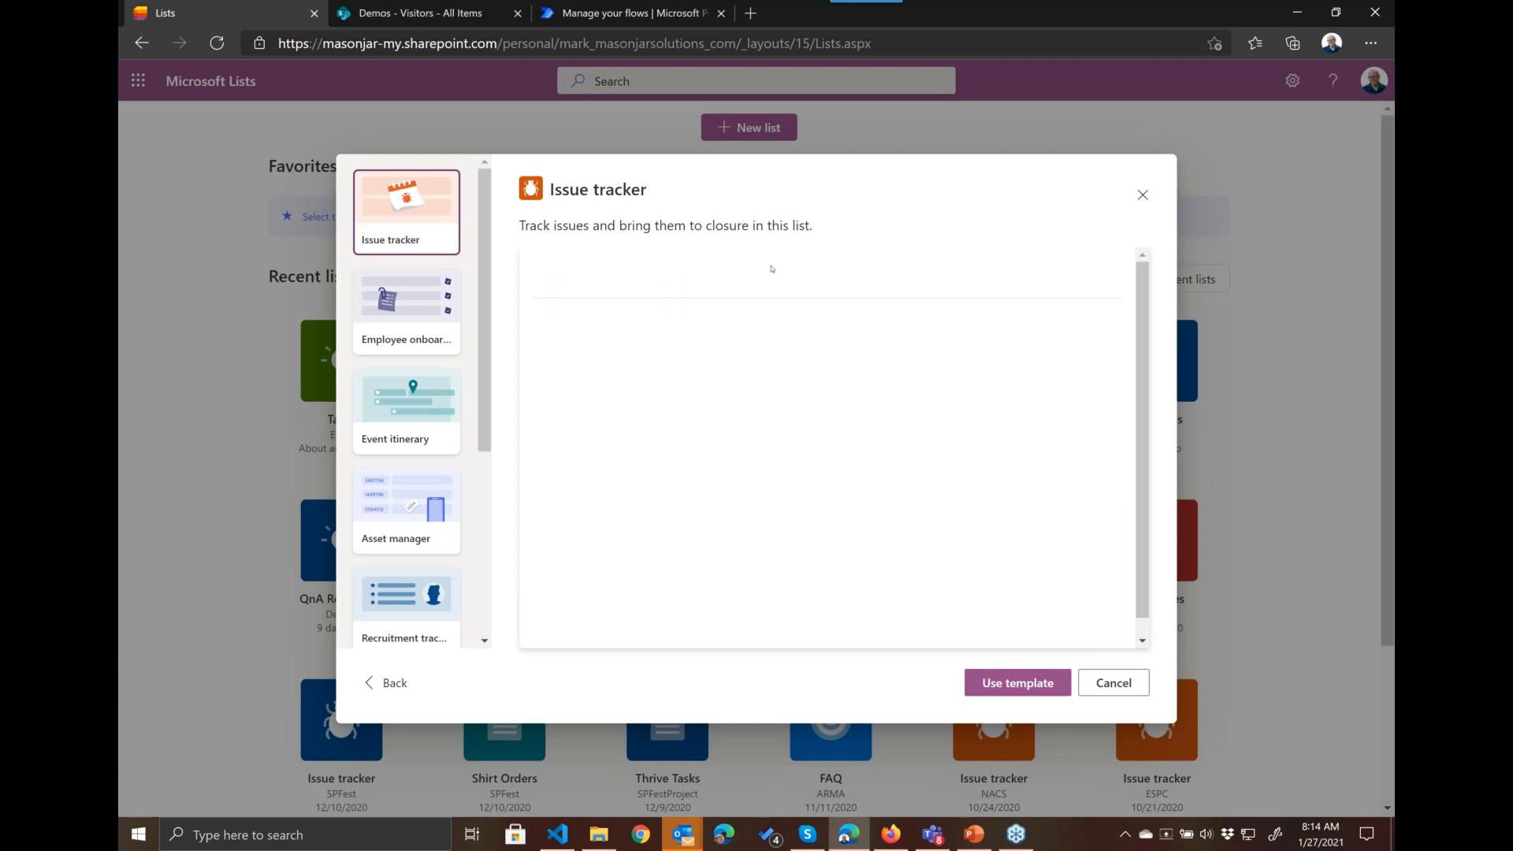
pyautogui.moveTo(705, 650); pyautogui.dragTo(1038, 643)
pyautogui.click(782, 643)
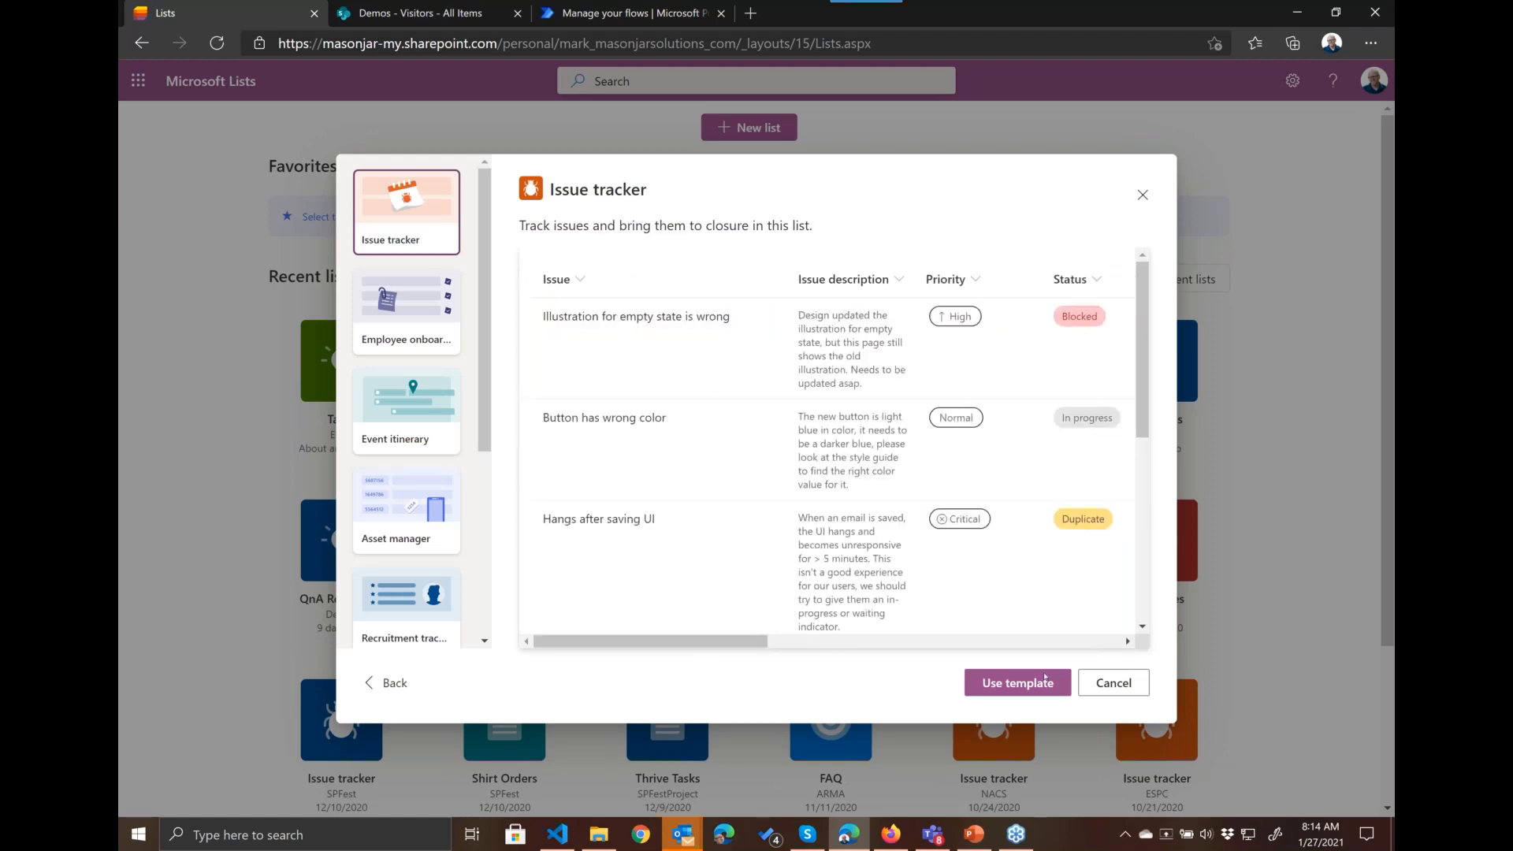
pyautogui.click(1014, 686)
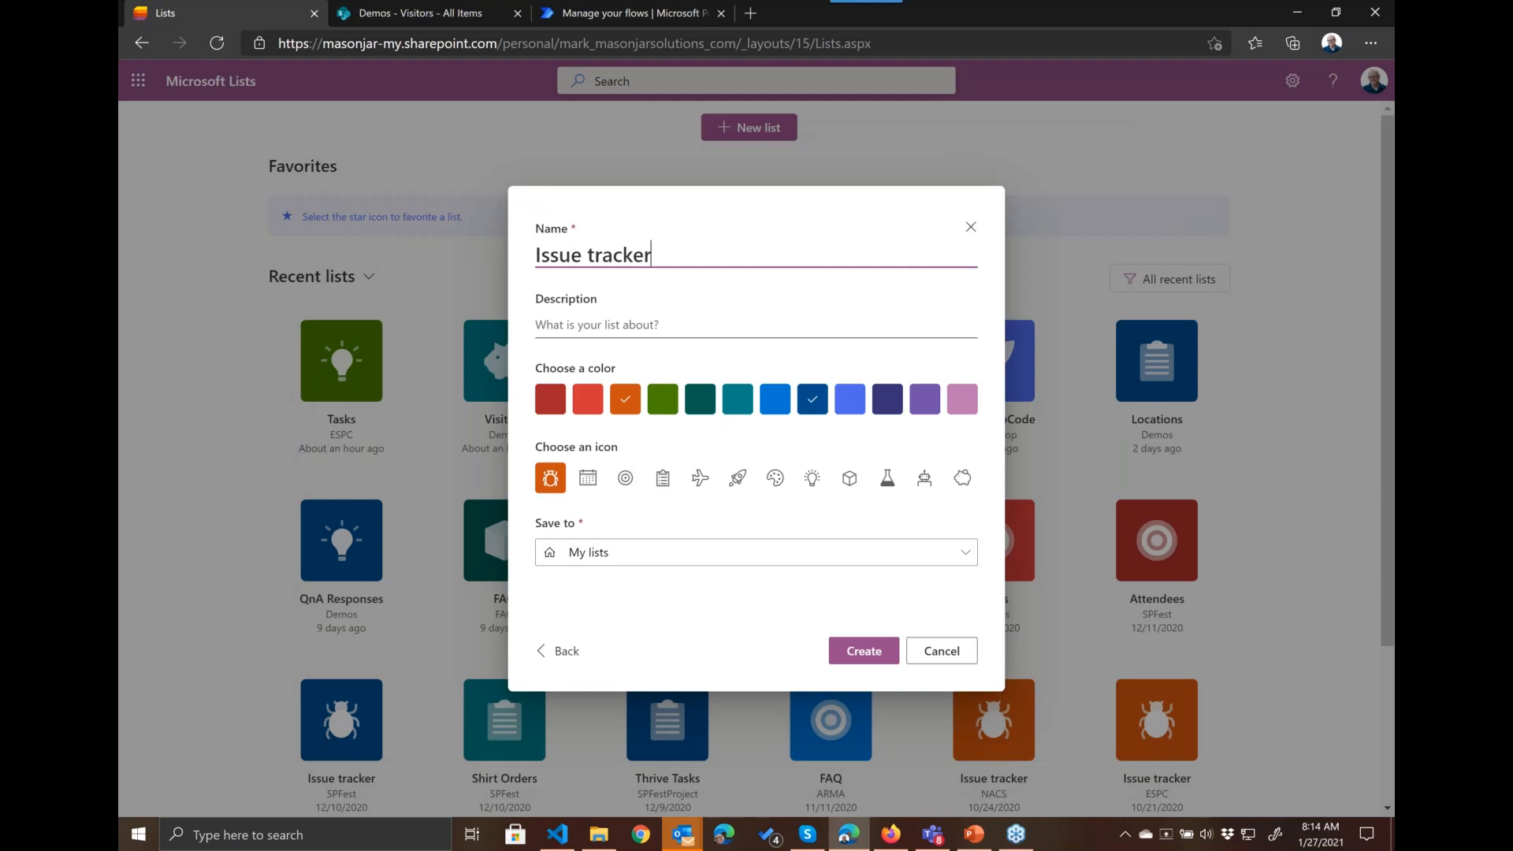
# Step: Set the new list to save to the ESPC site, name it Issue tracker2 and create it
pyautogui.click(712, 554)
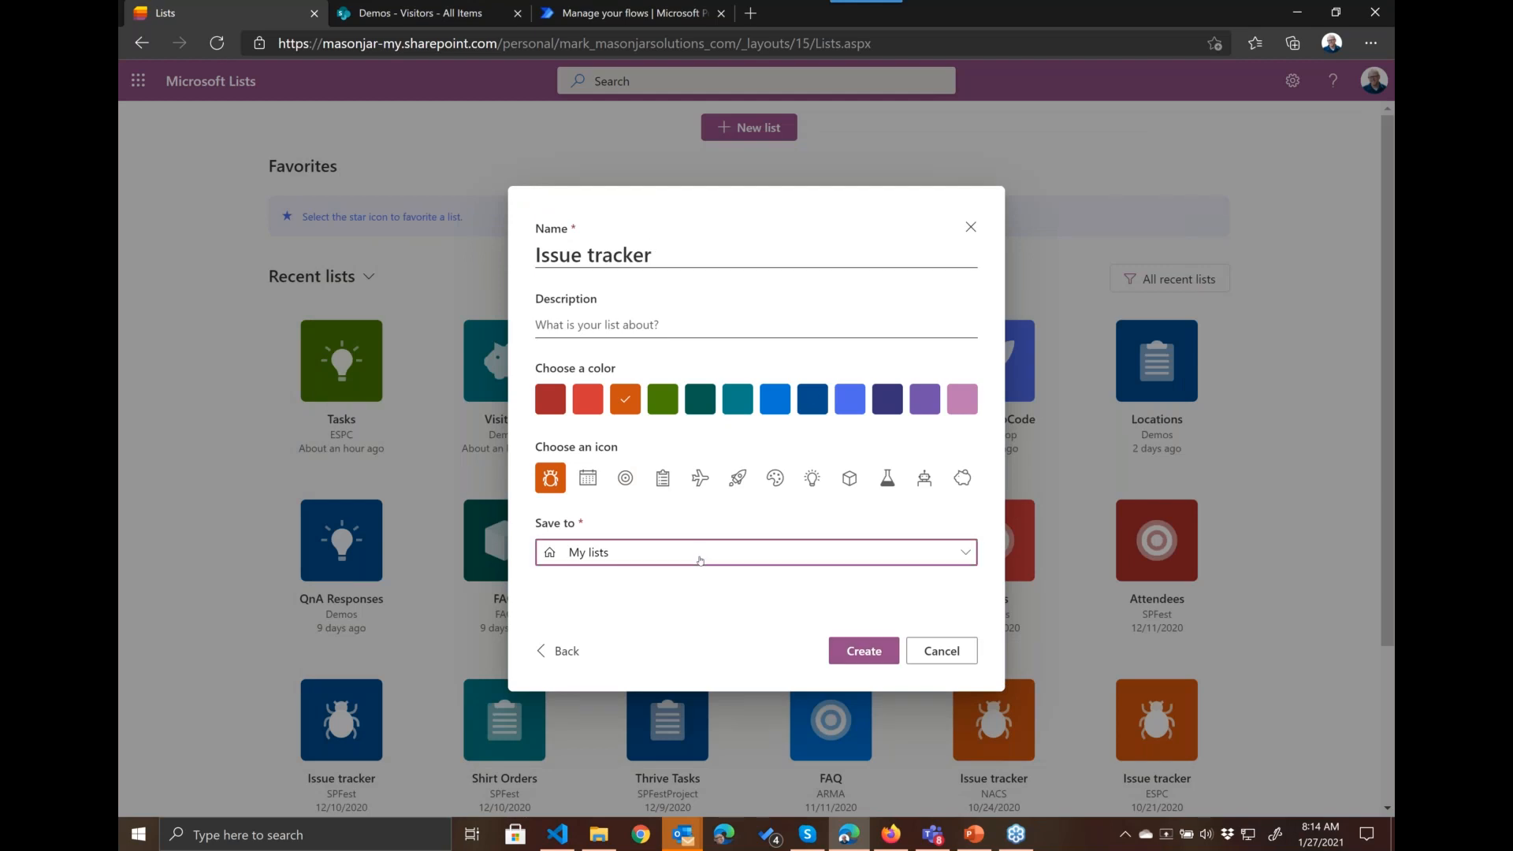
pyautogui.click(622, 278)
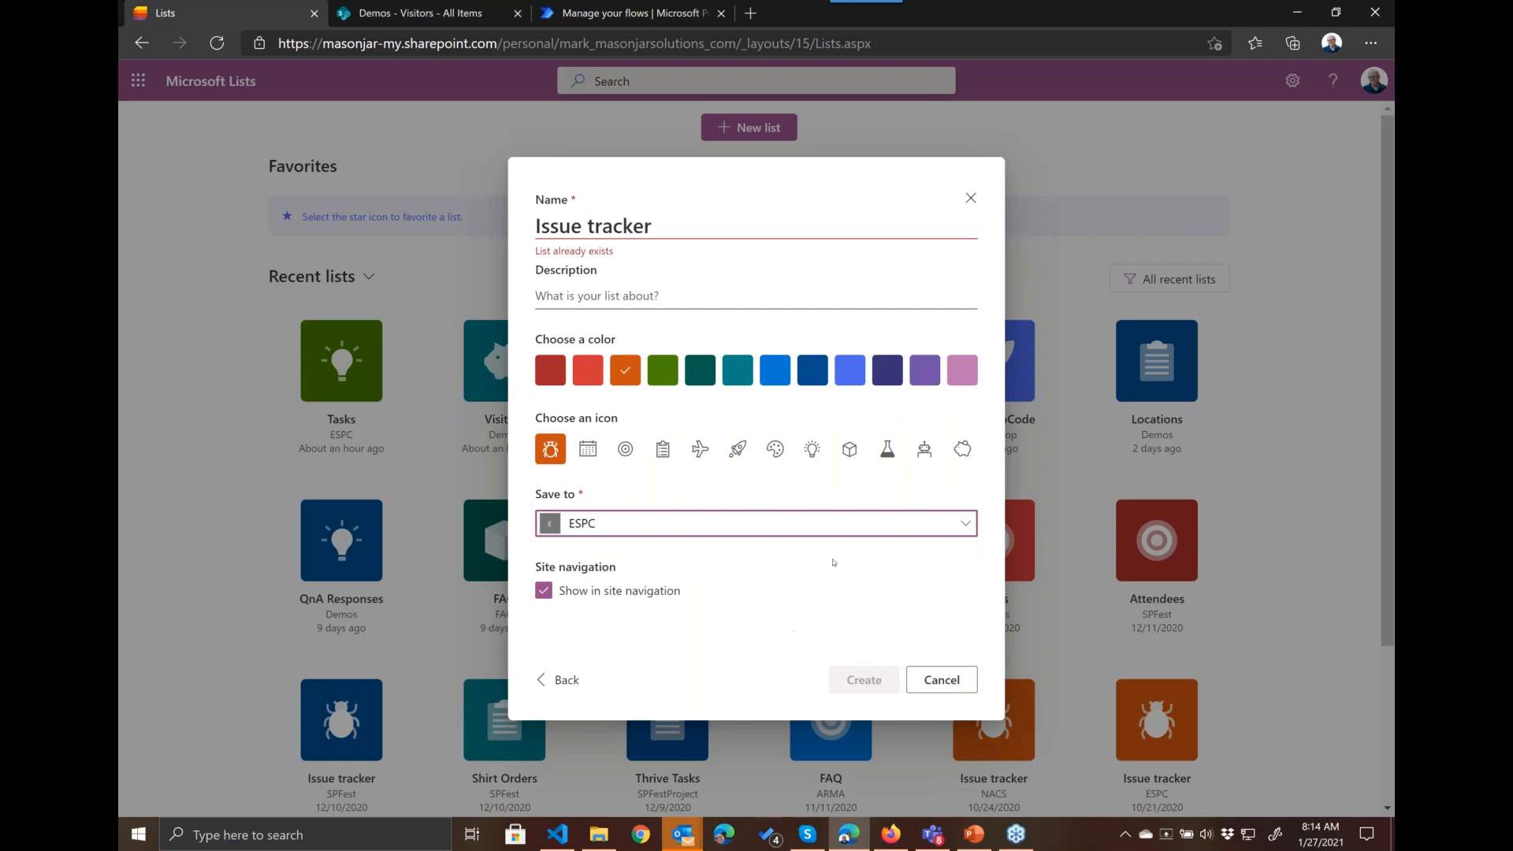
pyautogui.click(675, 223)
pyautogui.write('1')
pyautogui.press('BackSpace')
pyautogui.write('2')
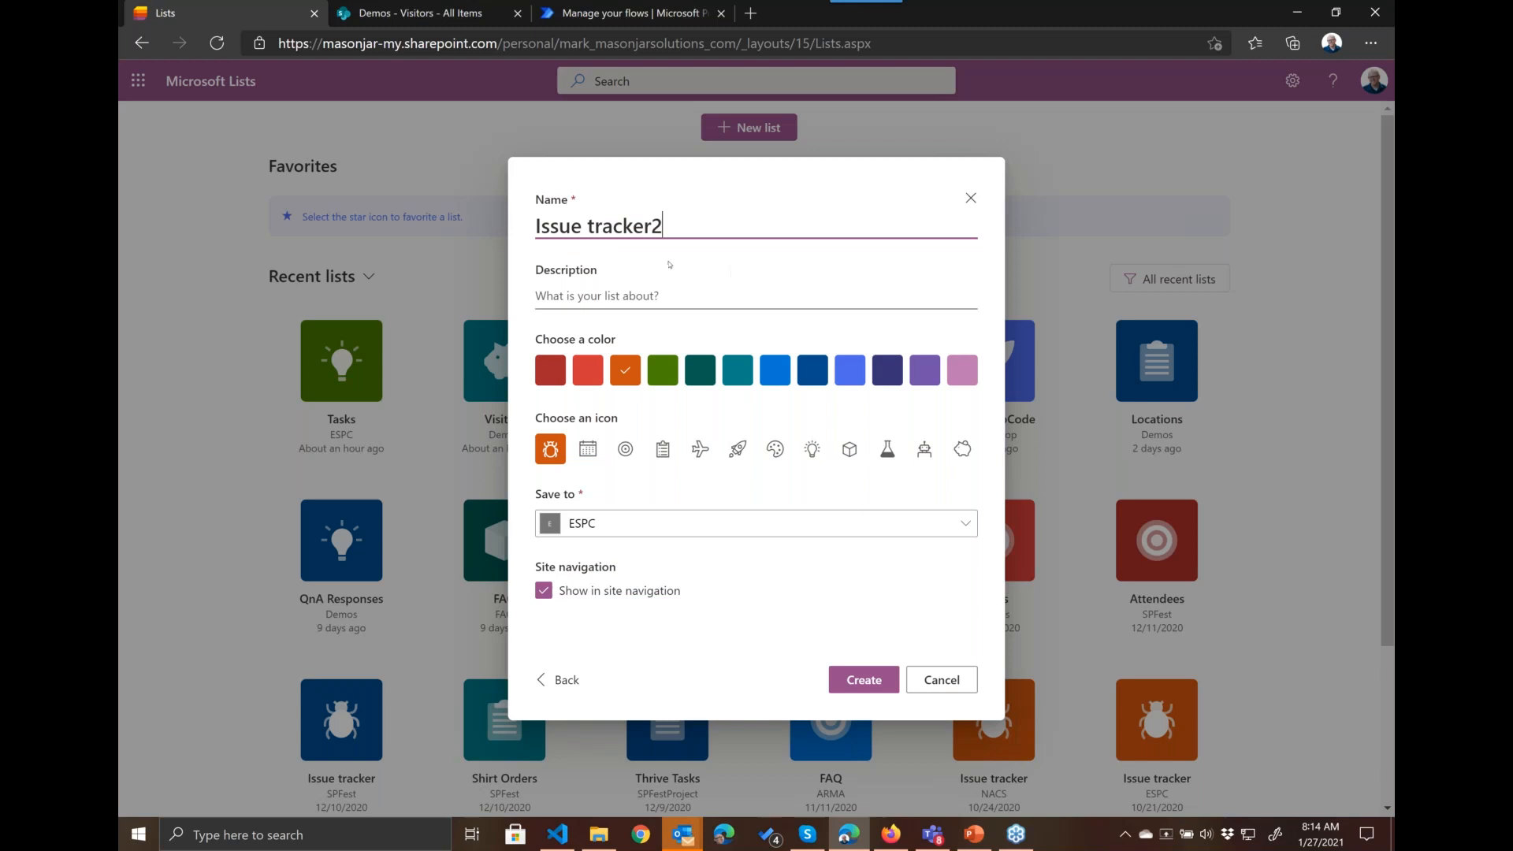
pyautogui.click(843, 679)
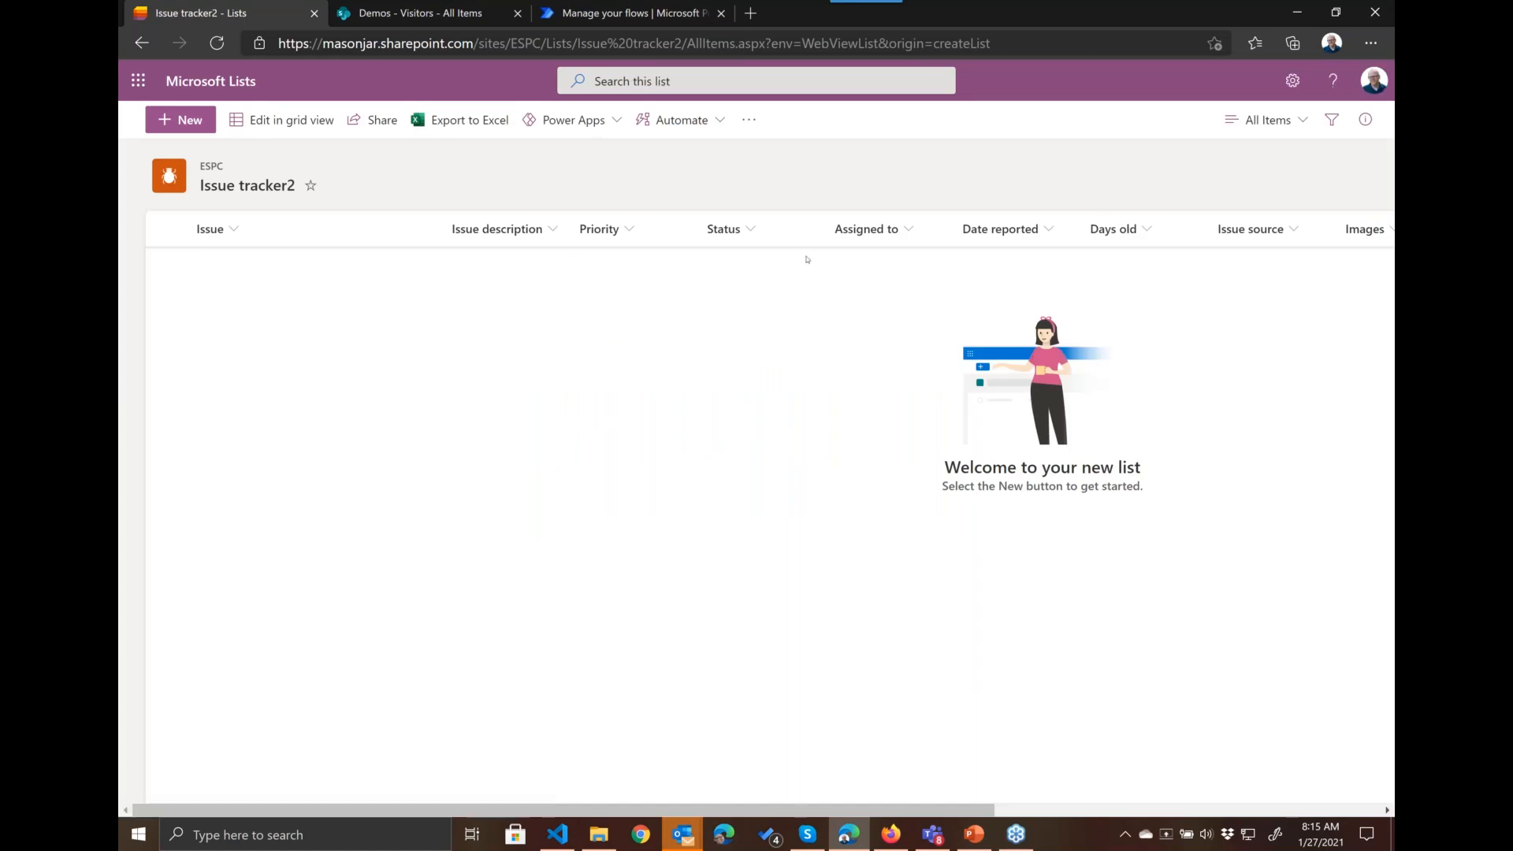
# Step: Open the formatting of the Assigned to column in Issue tracker2, look through its JSON and copy all of it
pyautogui.click(907, 234)
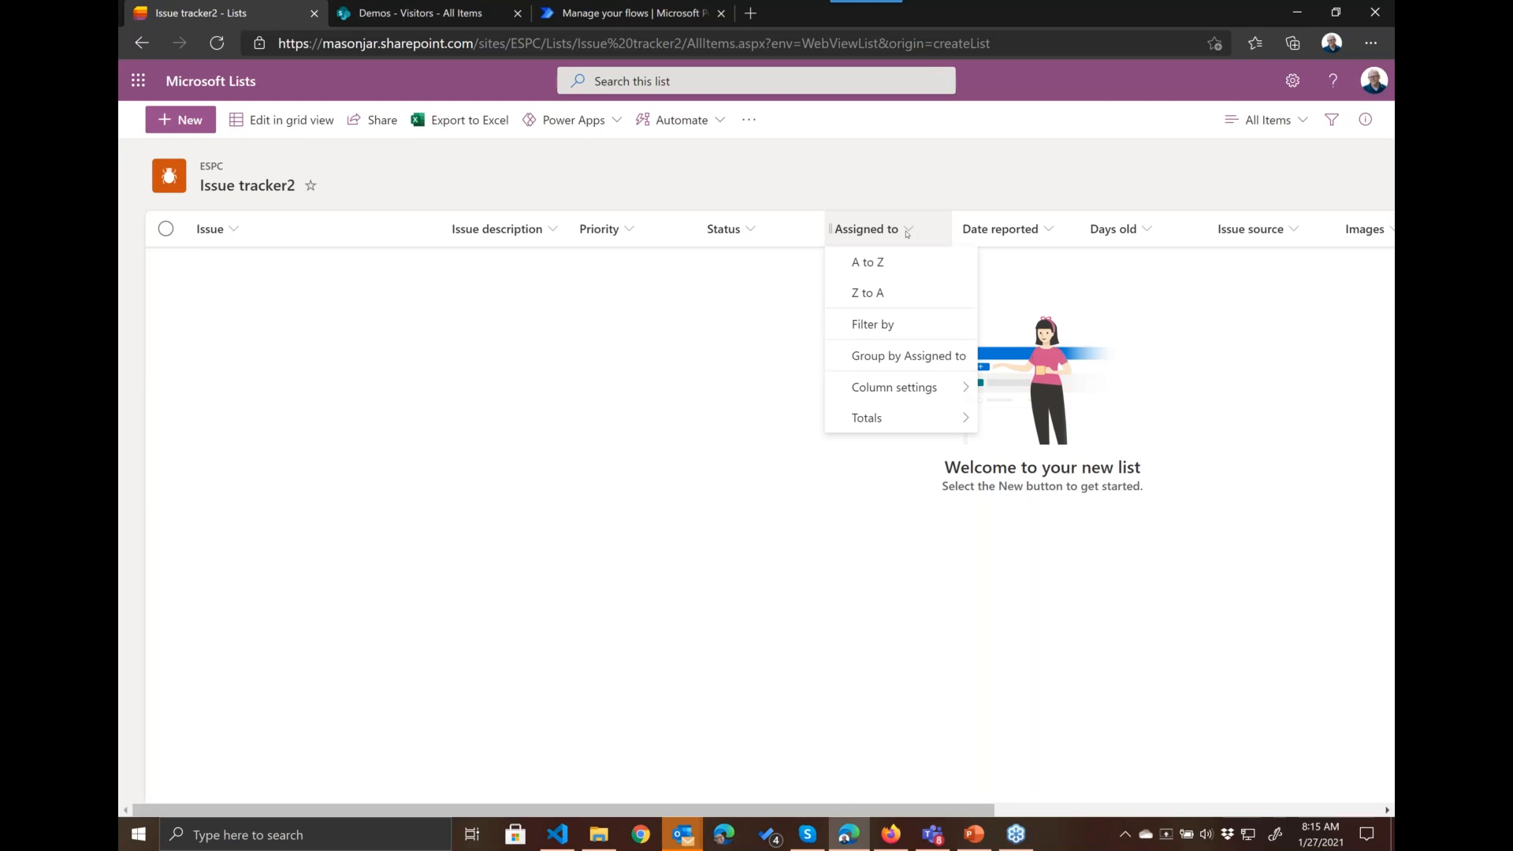
pyautogui.moveTo(898, 390)
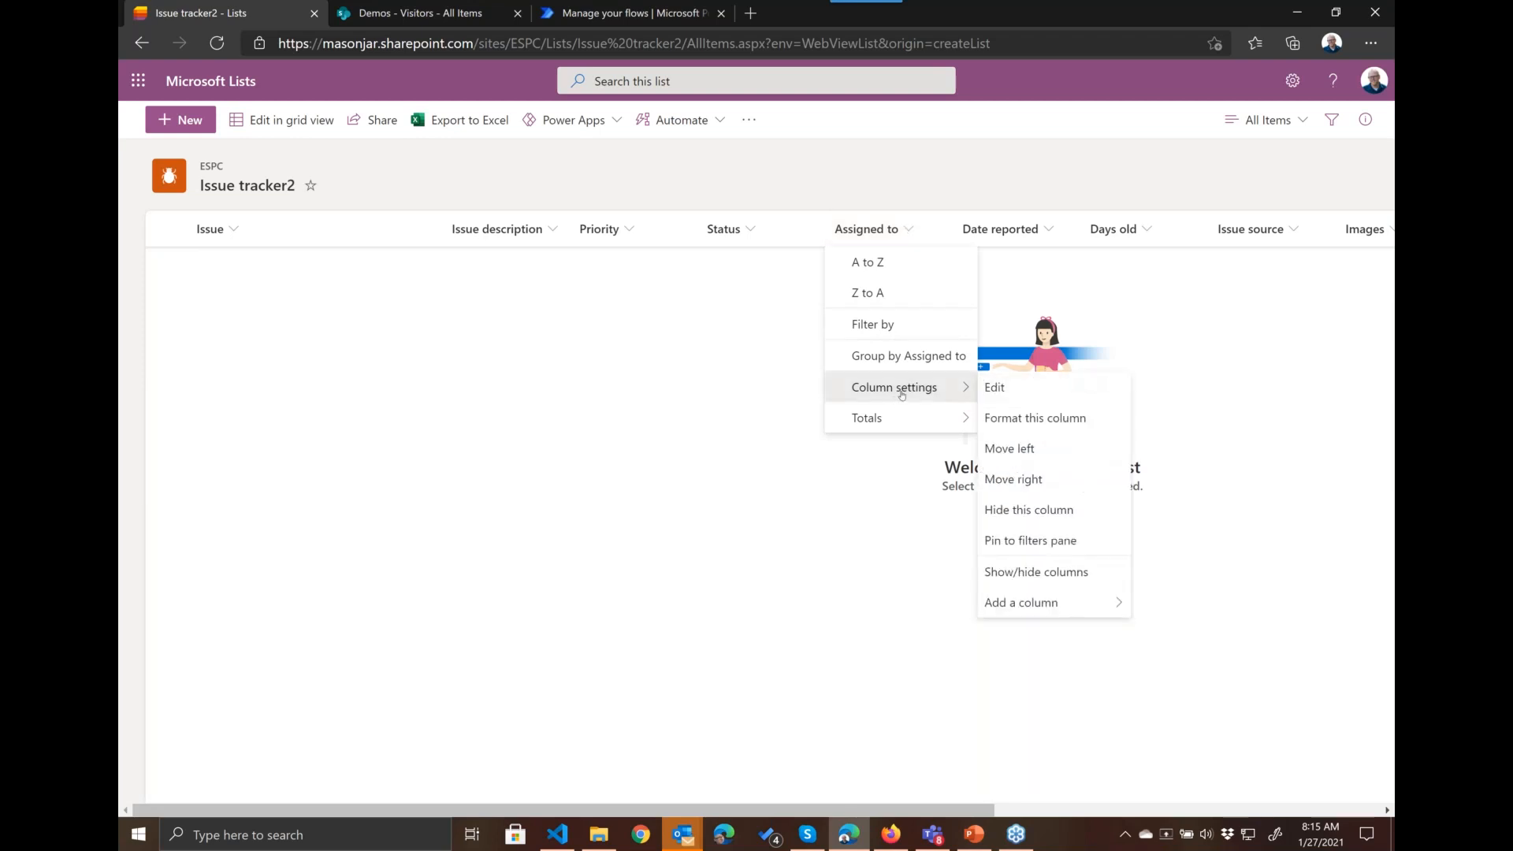
pyautogui.click(1022, 418)
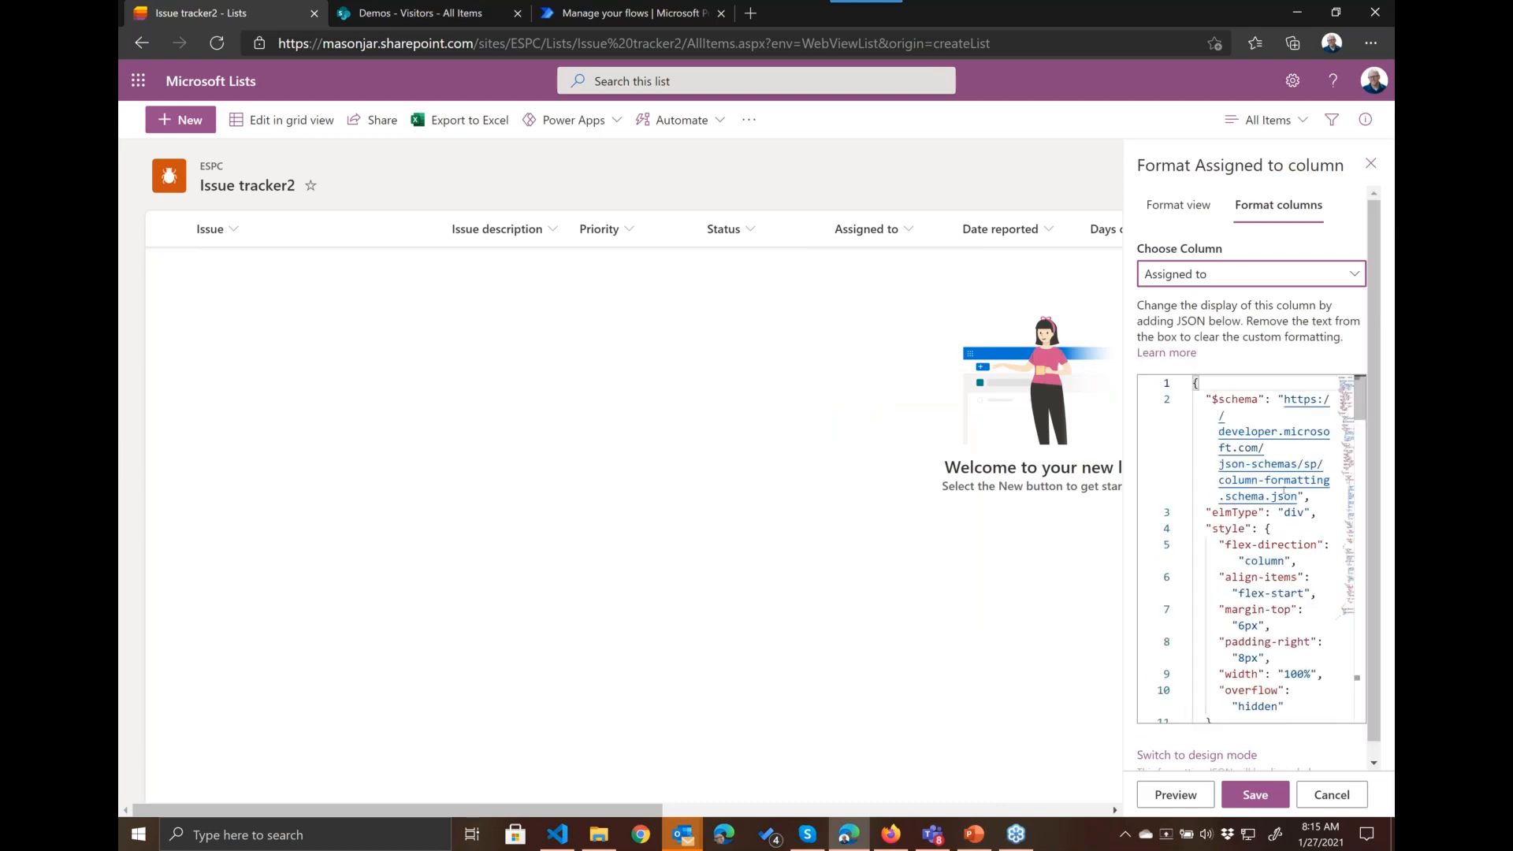
pyautogui.scroll(-2, 1260, 548)
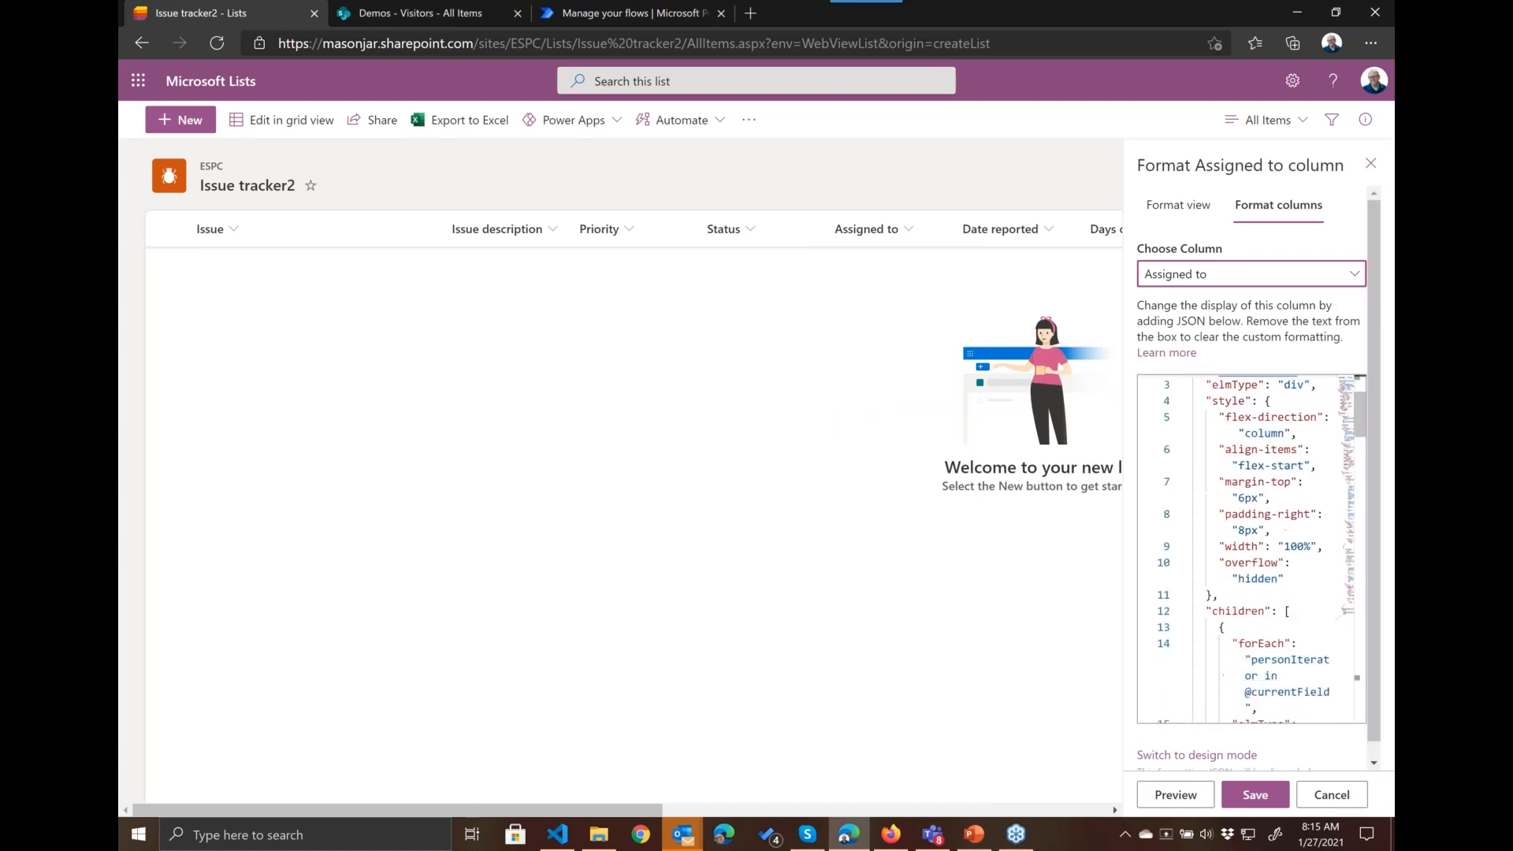
pyautogui.scroll(-5, 1257, 524)
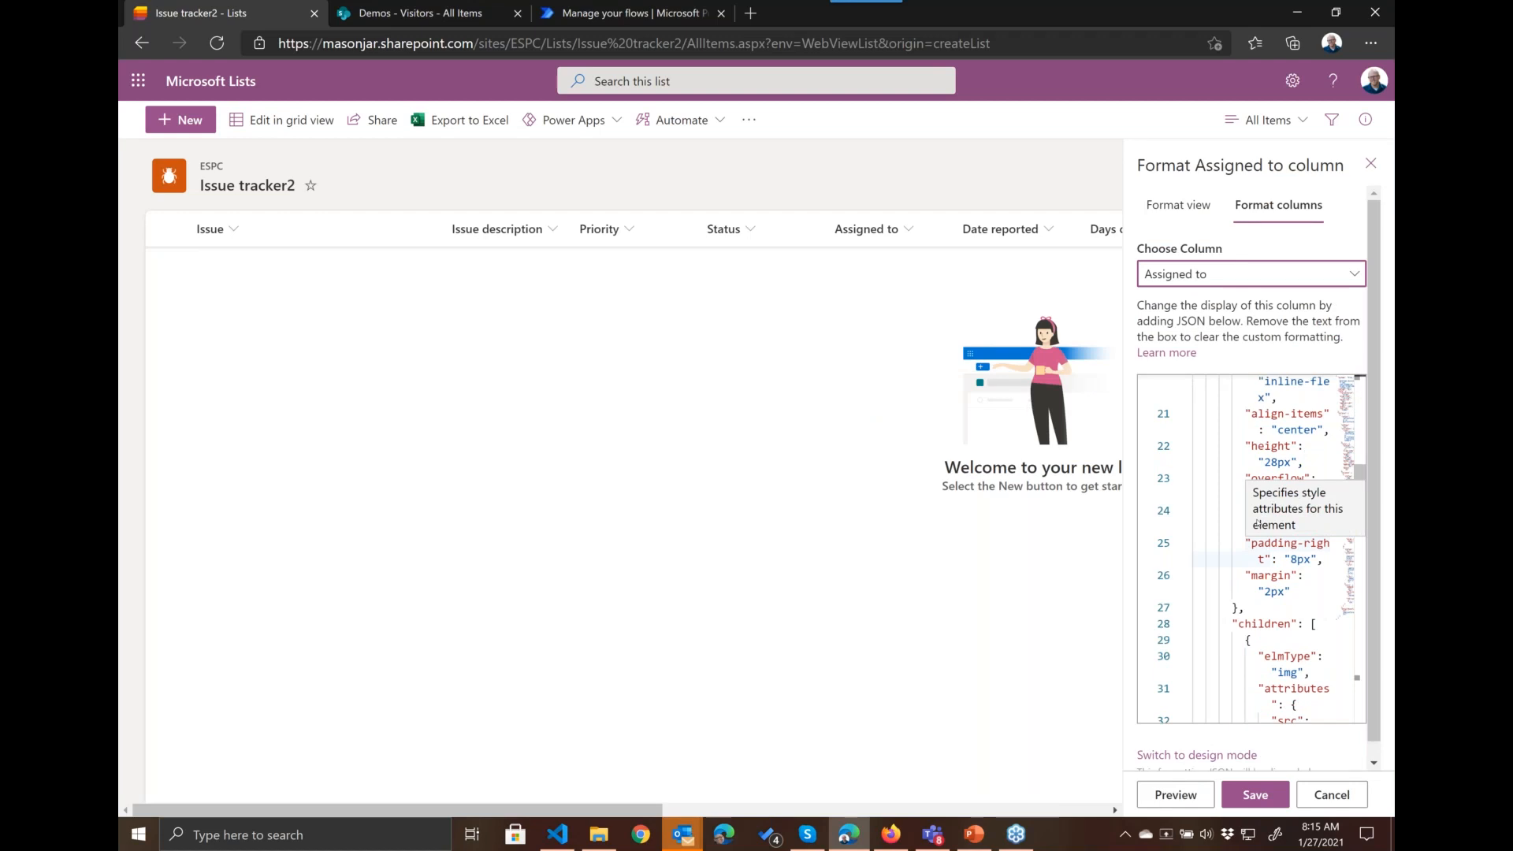
pyautogui.click(1309, 593)
pyautogui.hotkey('ctrl', 'a')
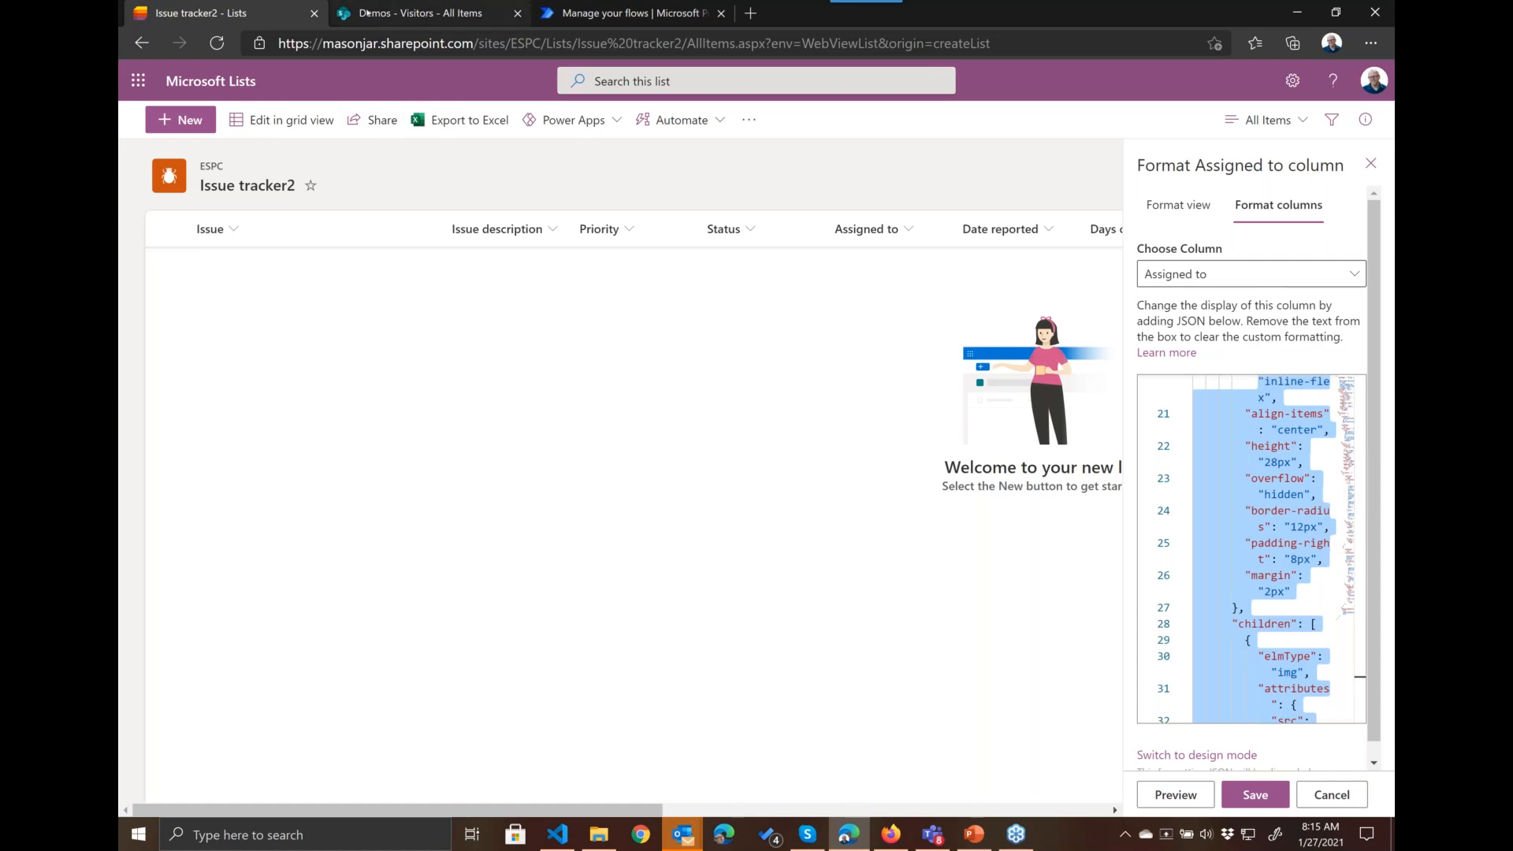
# Step: Reload Issue tracker2 without its URL parameters to reach the ESPC site, and open the Tasks list from the site contents
pyautogui.click(1294, 85)
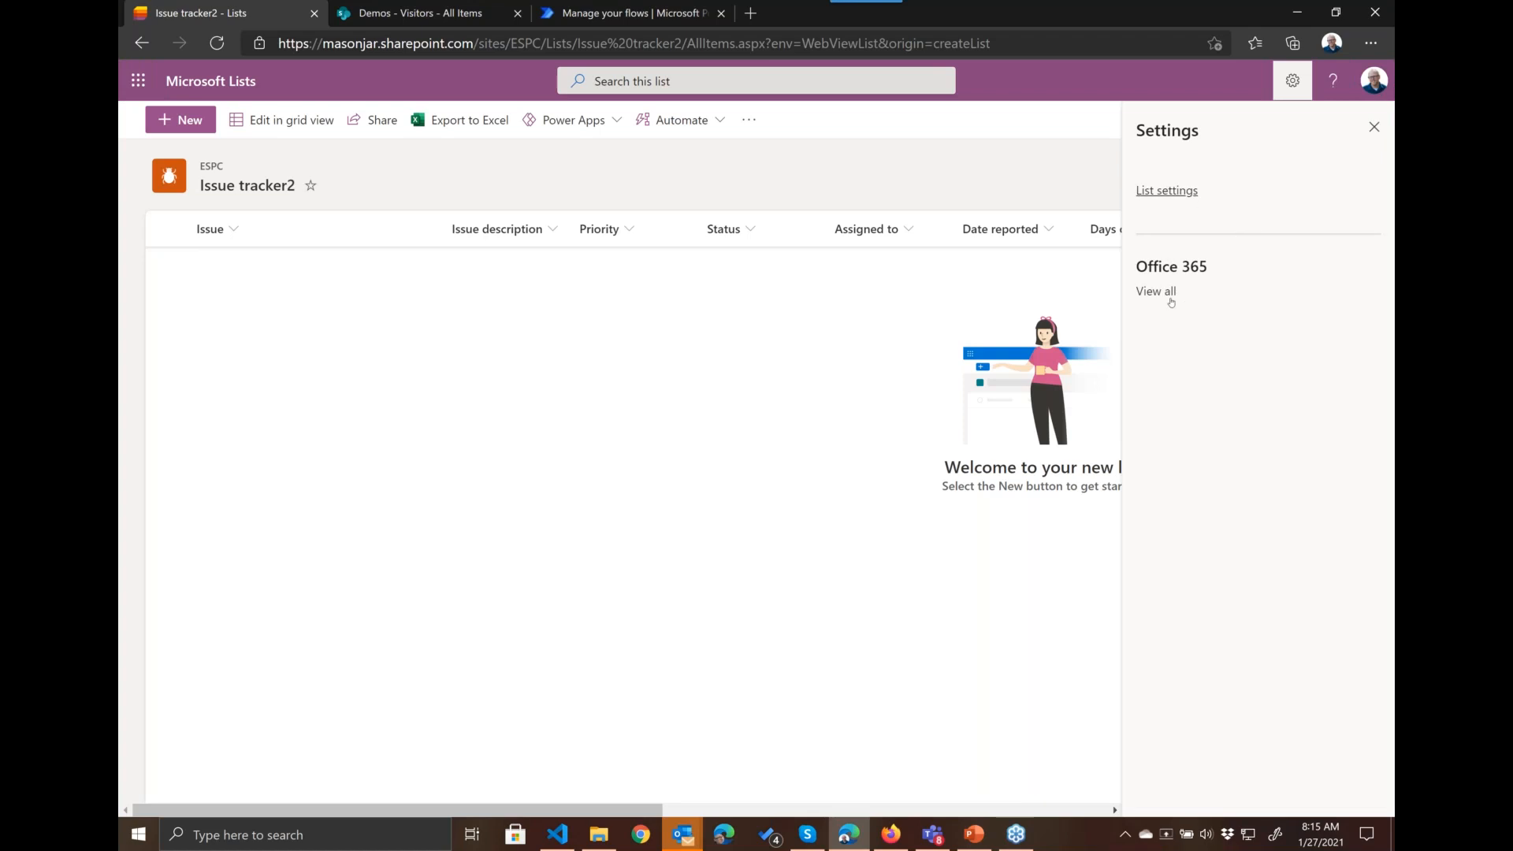
pyautogui.click(928, 44)
pyautogui.click(928, 43)
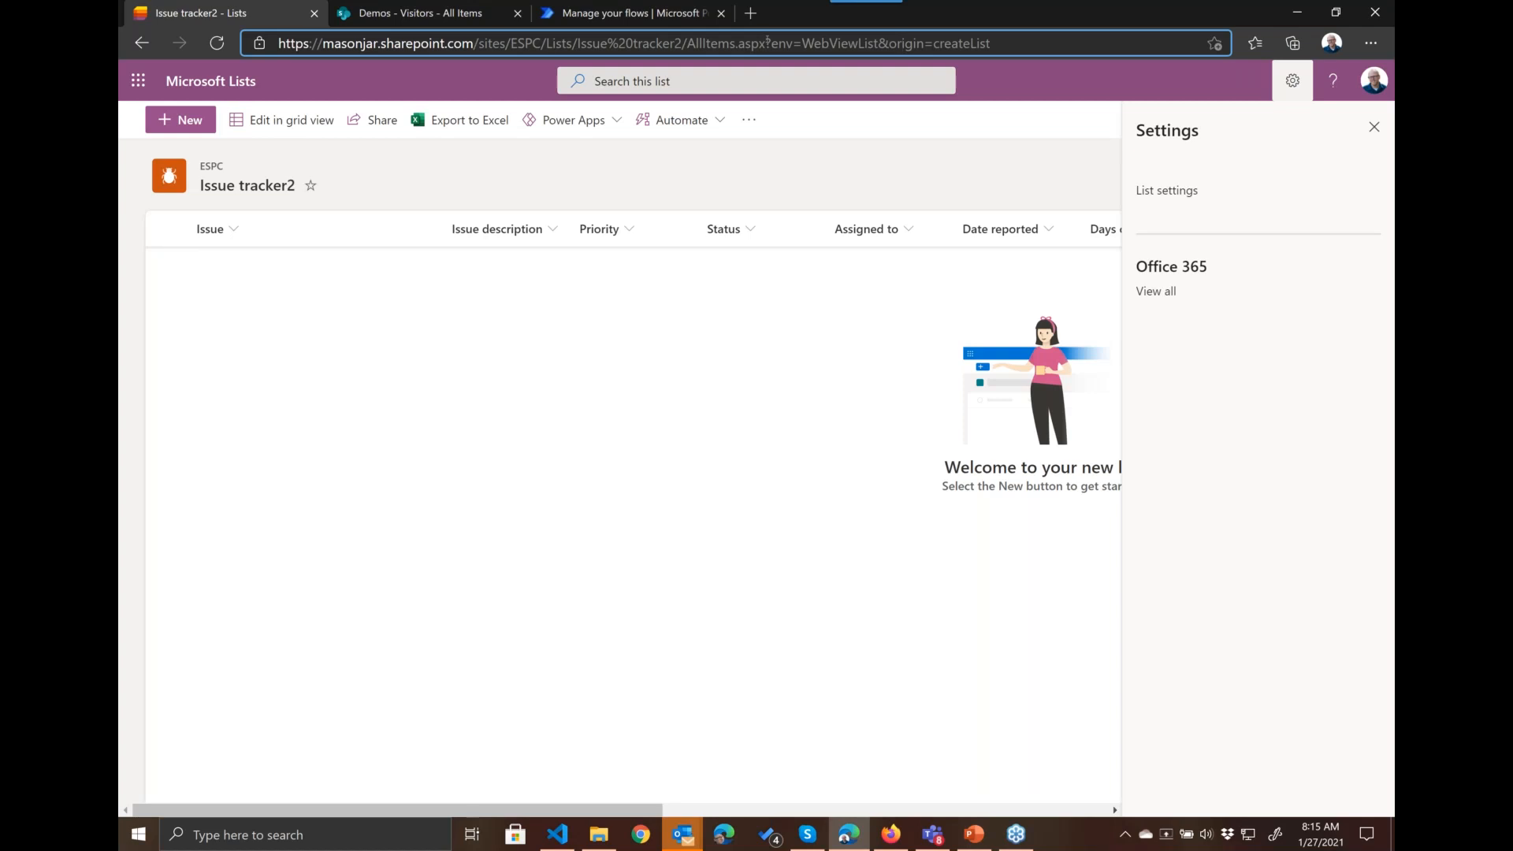
pyautogui.moveTo(763, 43); pyautogui.dragTo(990, 43)
pyautogui.press('BackSpace')
pyautogui.press('Return')
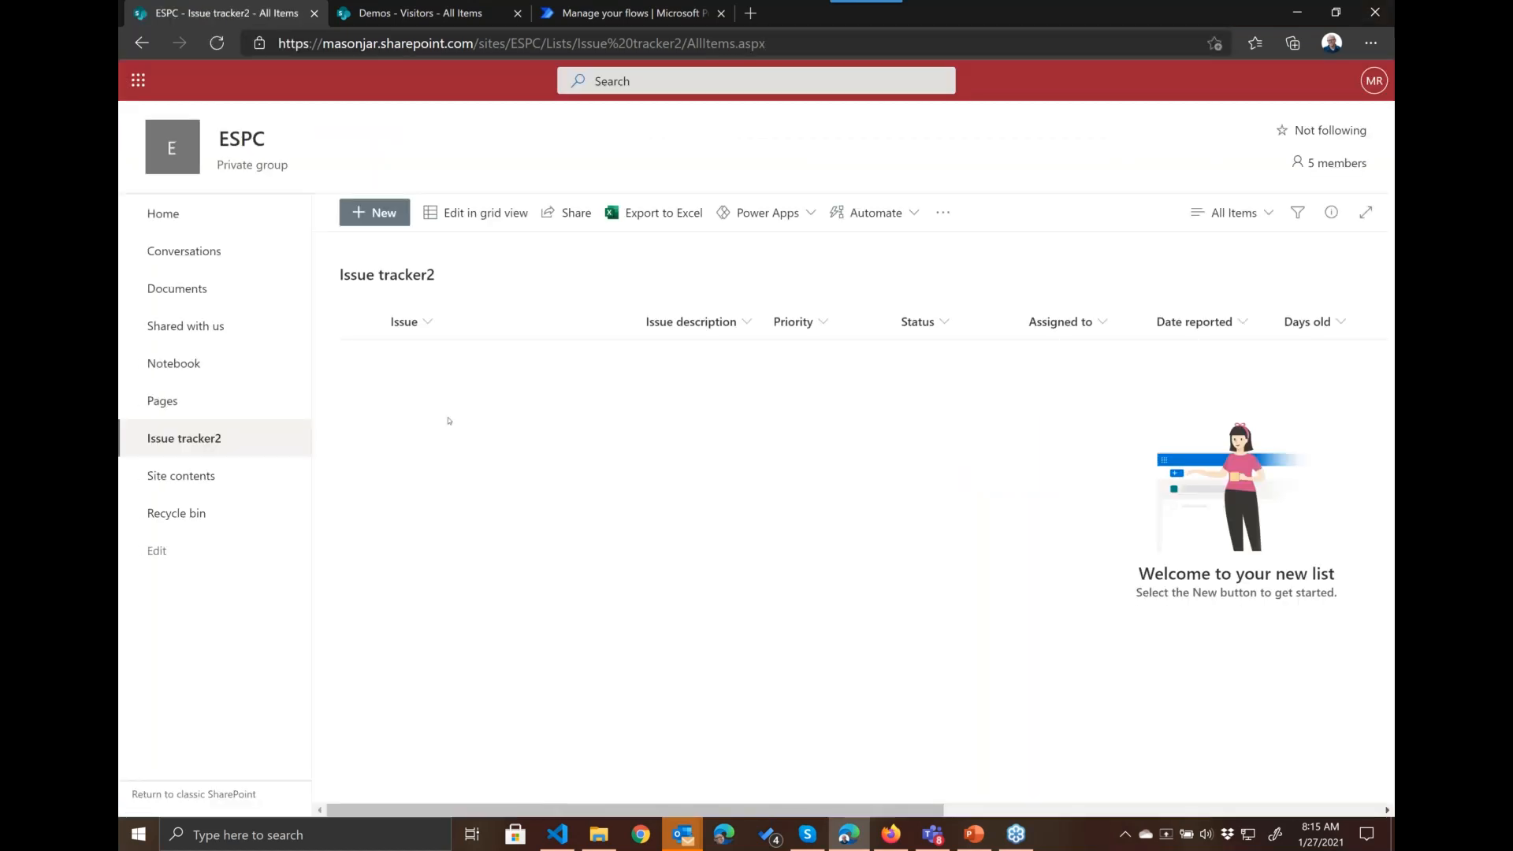
pyautogui.click(184, 478)
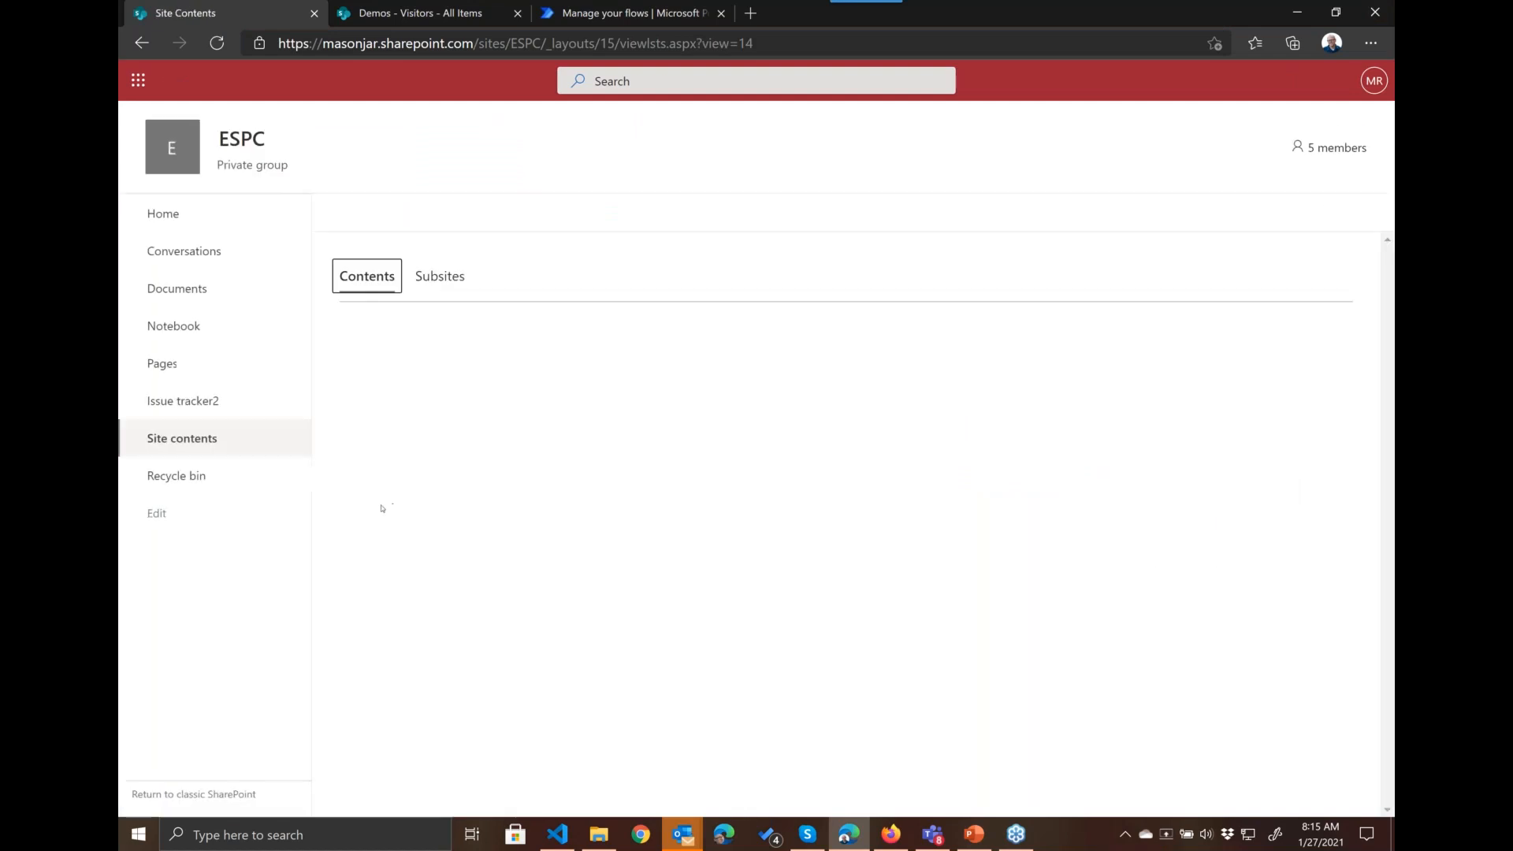
pyautogui.click(393, 617)
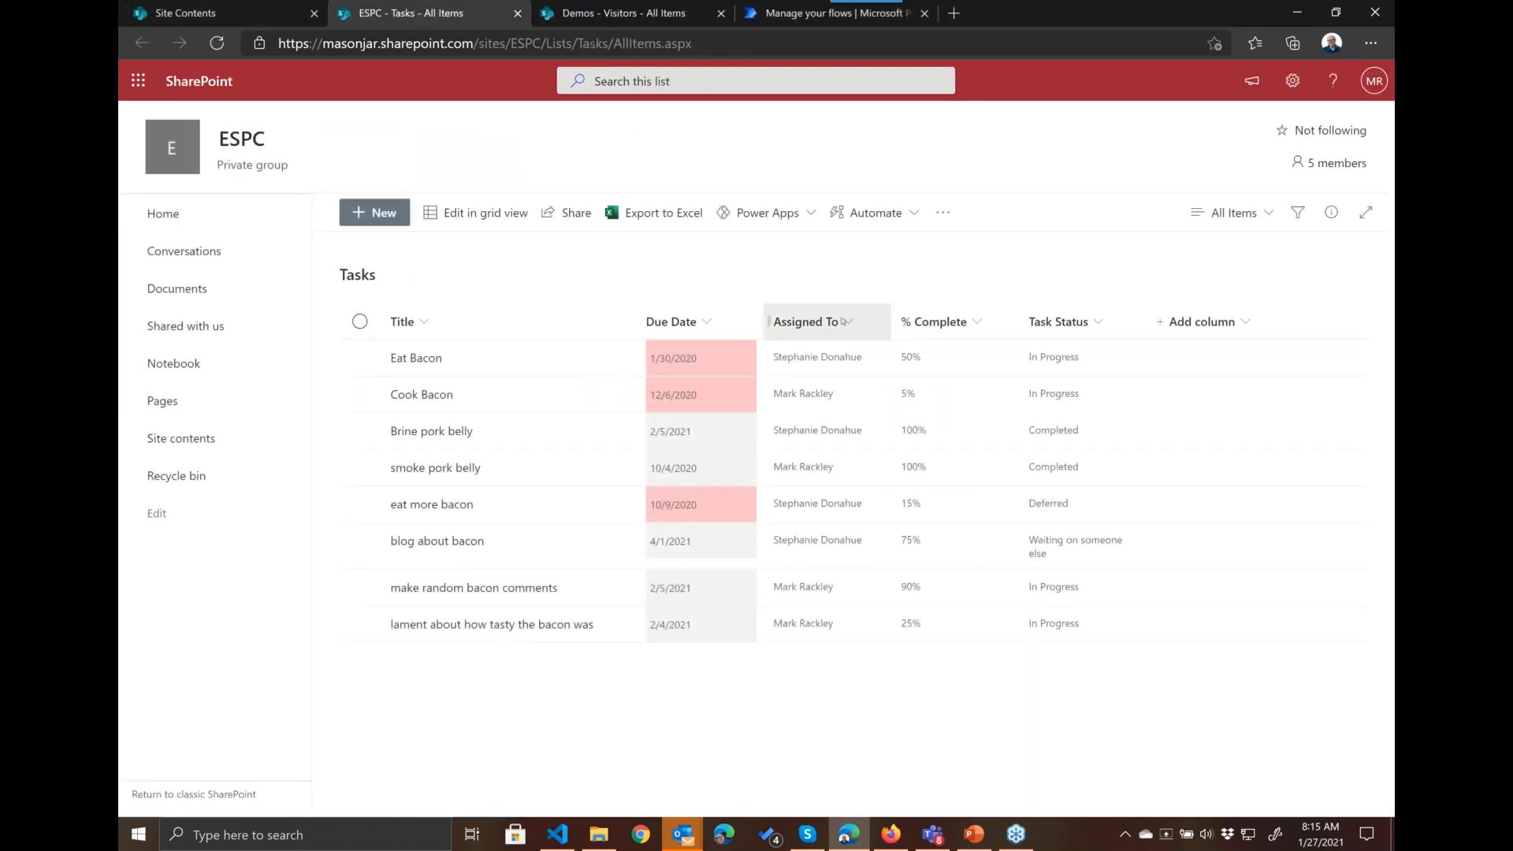
# Step: Open the column formatting for Assigned To in the Tasks list and switch it to advanced mode
pyautogui.click(805, 321)
pyautogui.moveTo(833, 479)
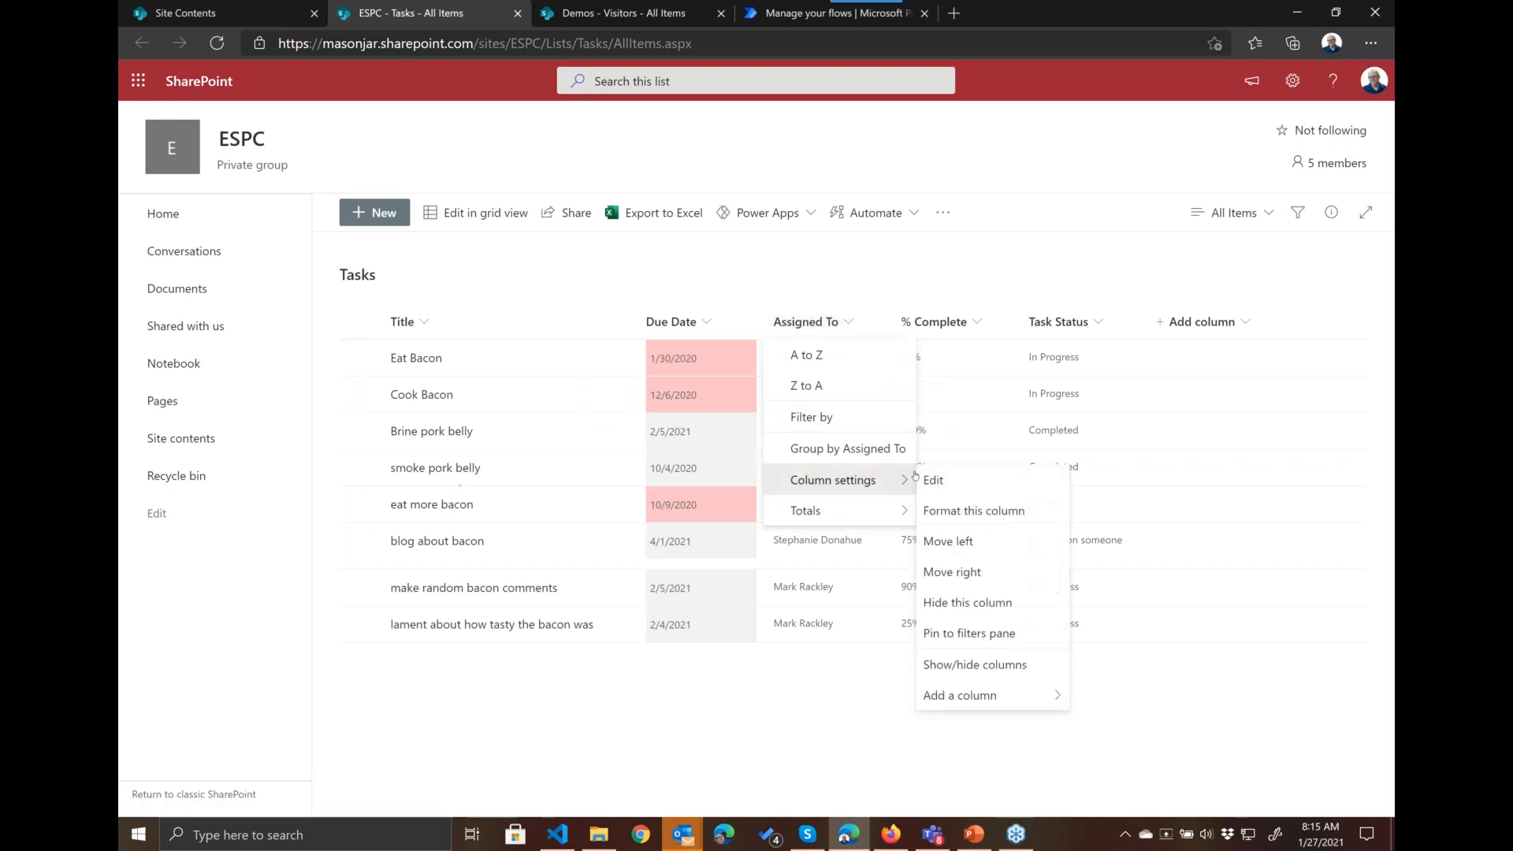
pyautogui.click(955, 510)
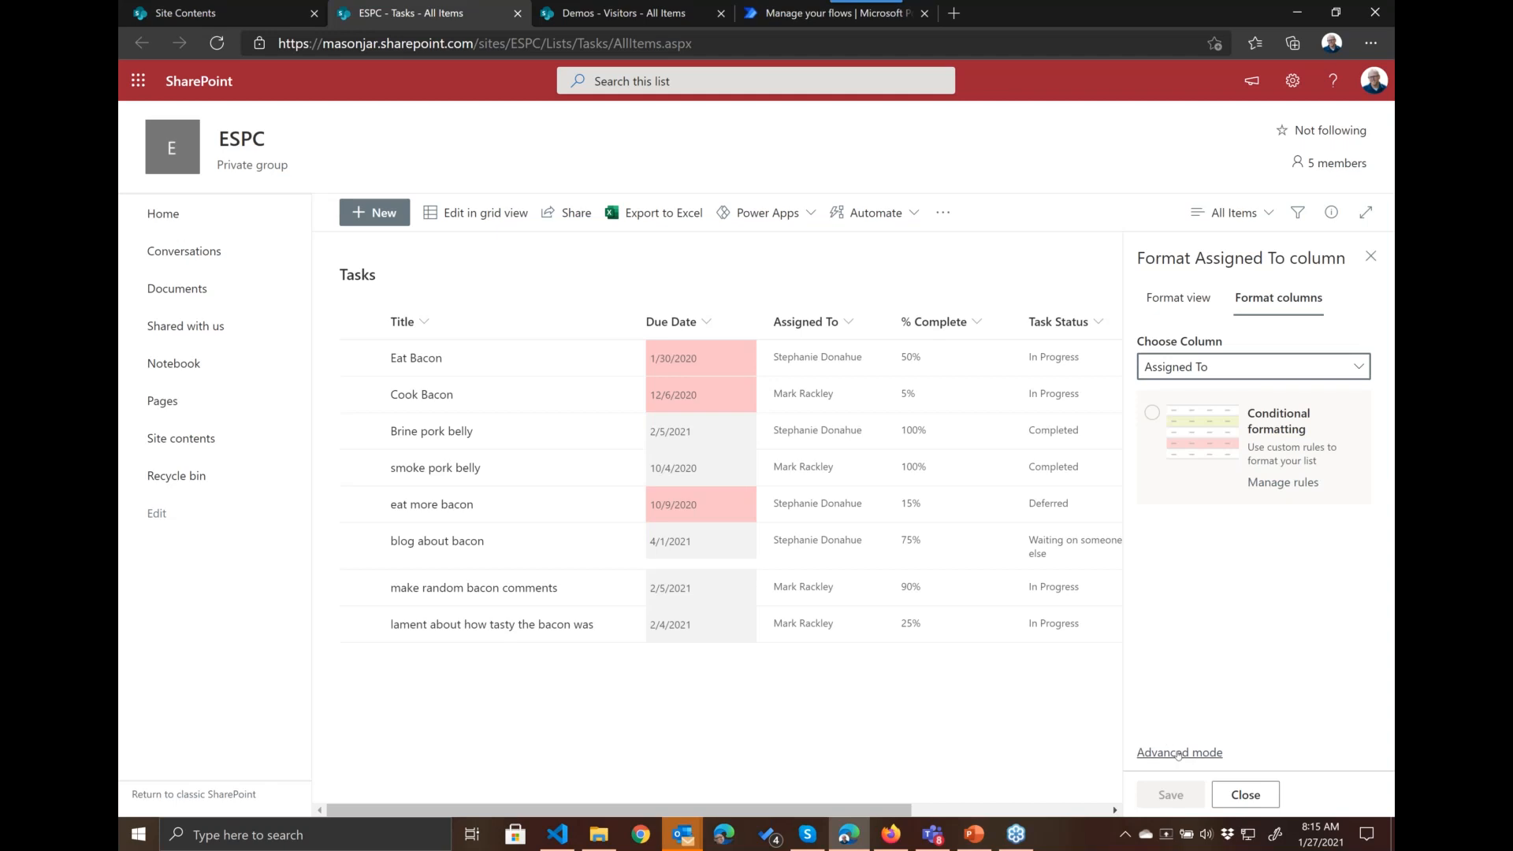
pyautogui.hotkey('ctrl', '1')
pyautogui.moveTo(1208, 667)
pyautogui.mouseDown()
pyautogui.moveTo(1110, 767)
pyautogui.moveTo(1152, 657)
pyautogui.mouseUp()
pyautogui.press('Escape')
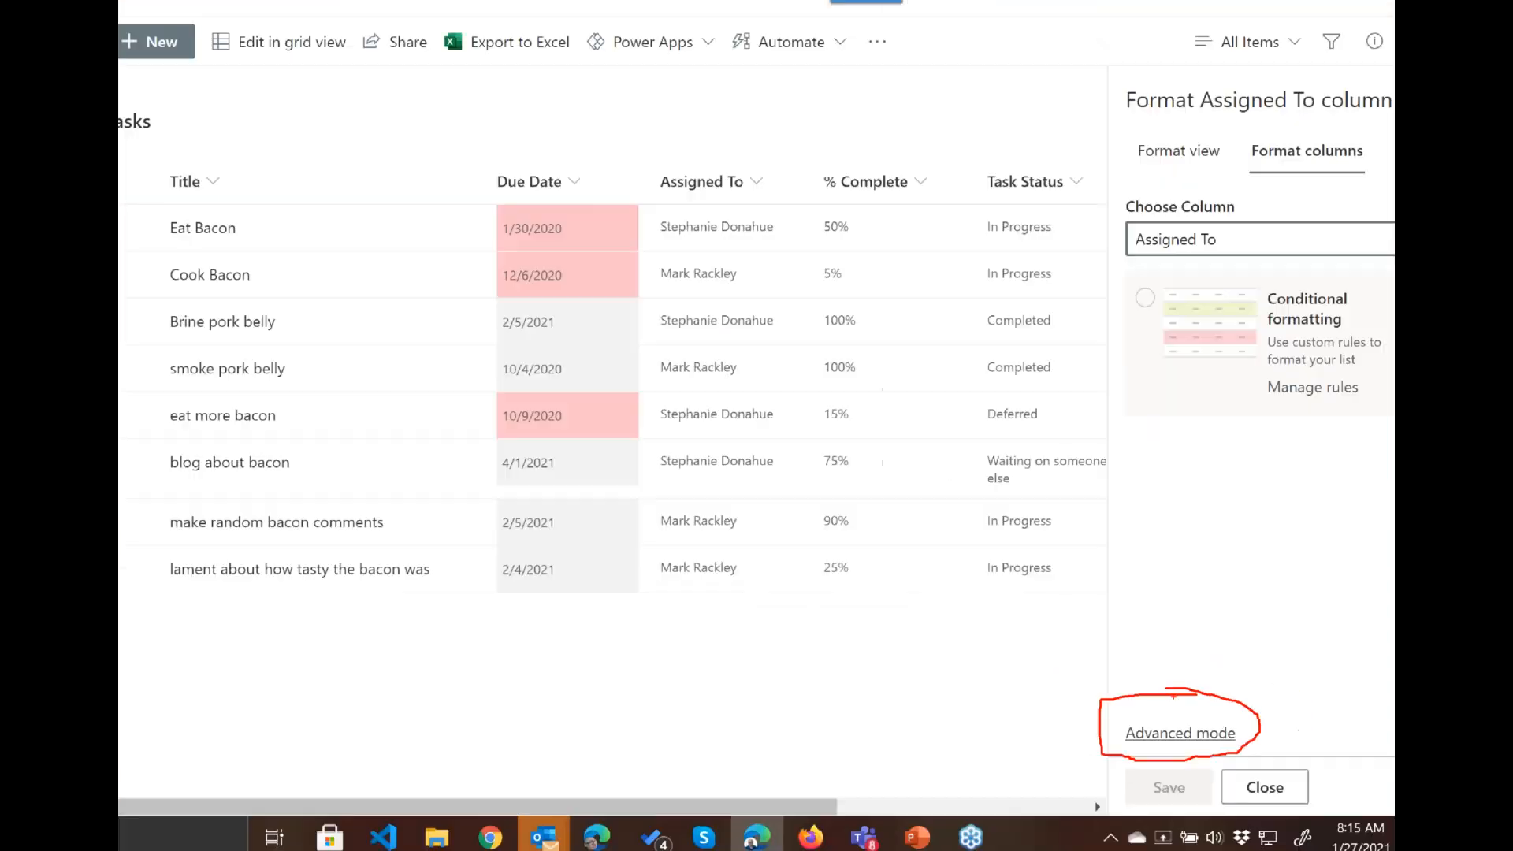
pyautogui.click(1174, 729)
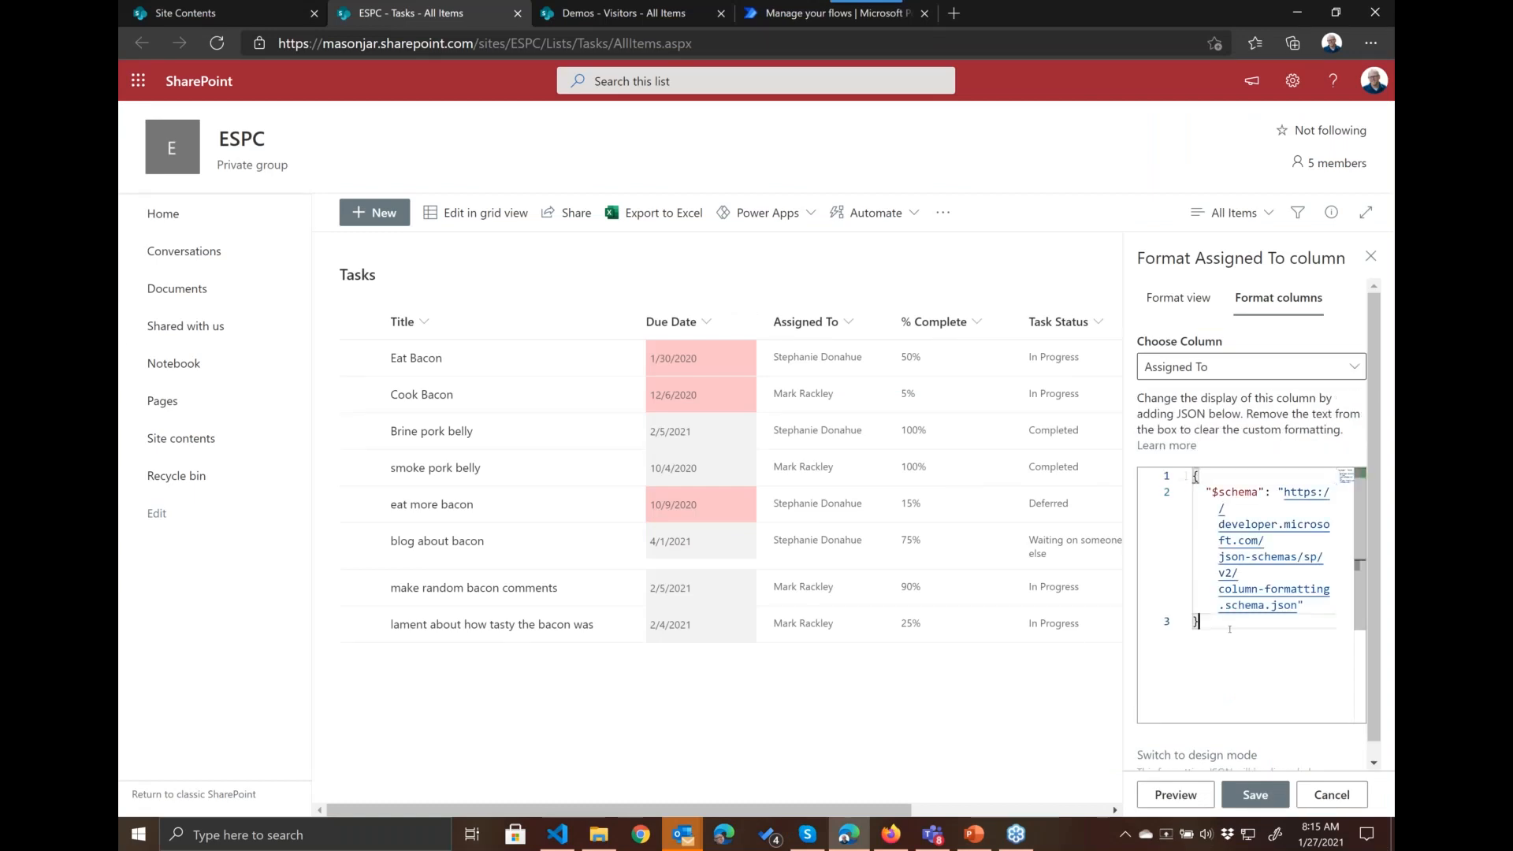
# Step: Replace the Assigned To column's default JSON with the copied Issue tracker2 formatting, preview it and apply it
pyautogui.hotkey('ctrl', 'a')
pyautogui.press('Delete')
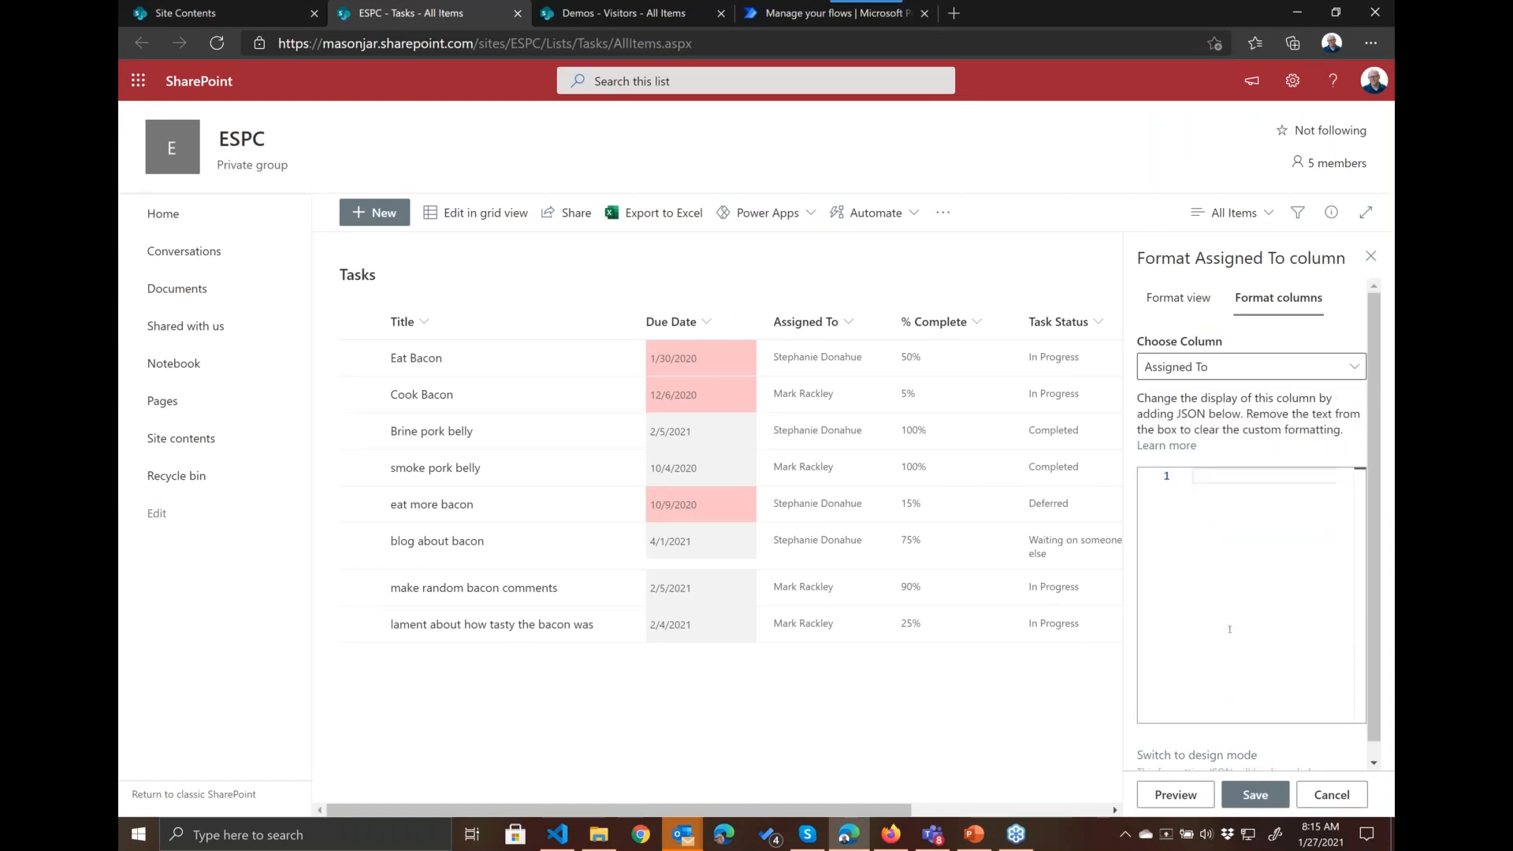
pyautogui.hotkey('ctrl', 'v')
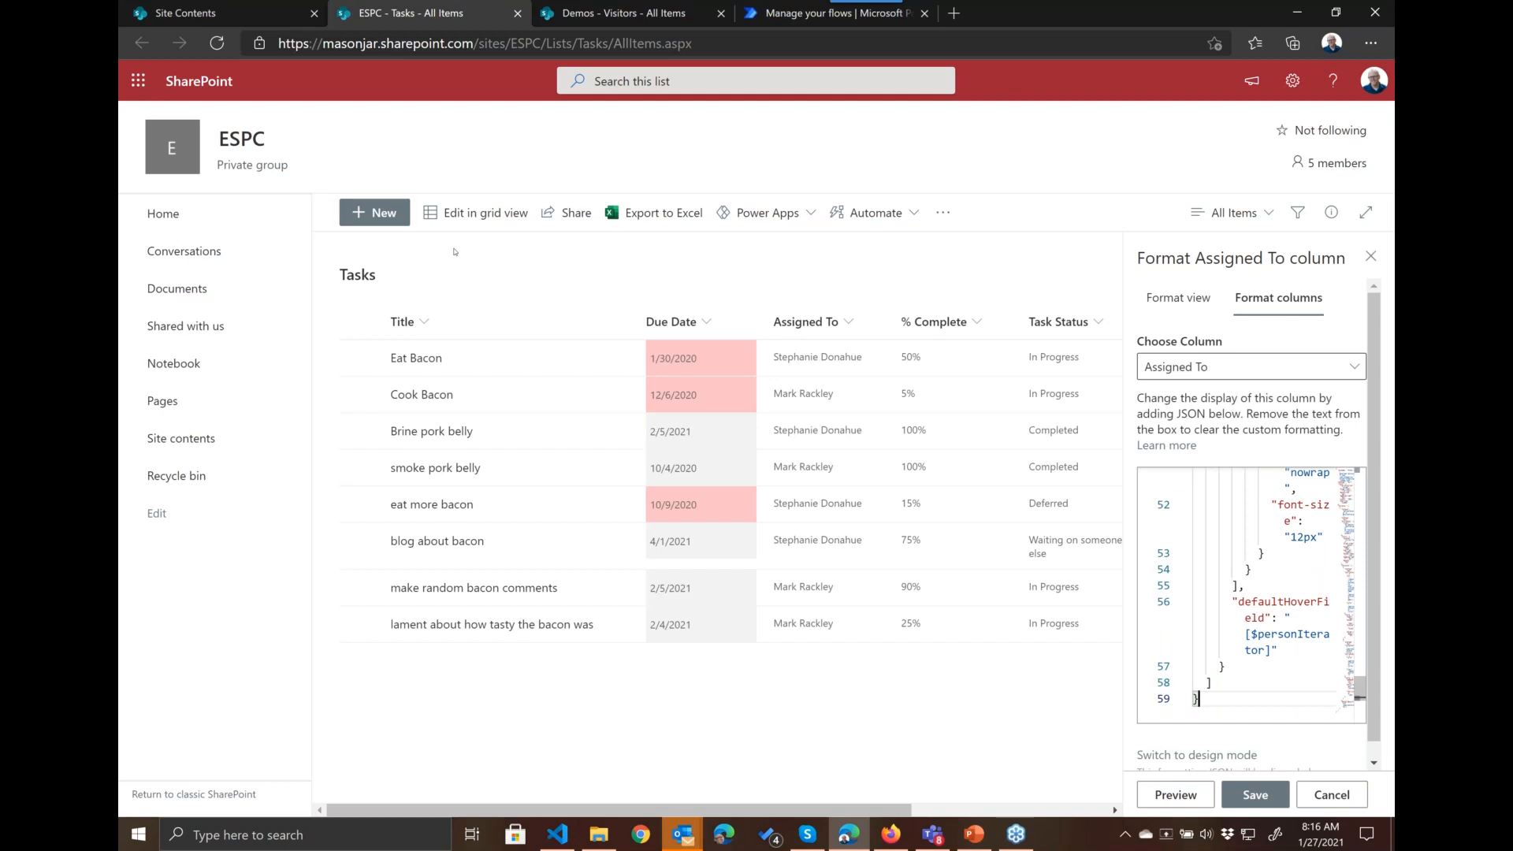
pyautogui.click(1191, 795)
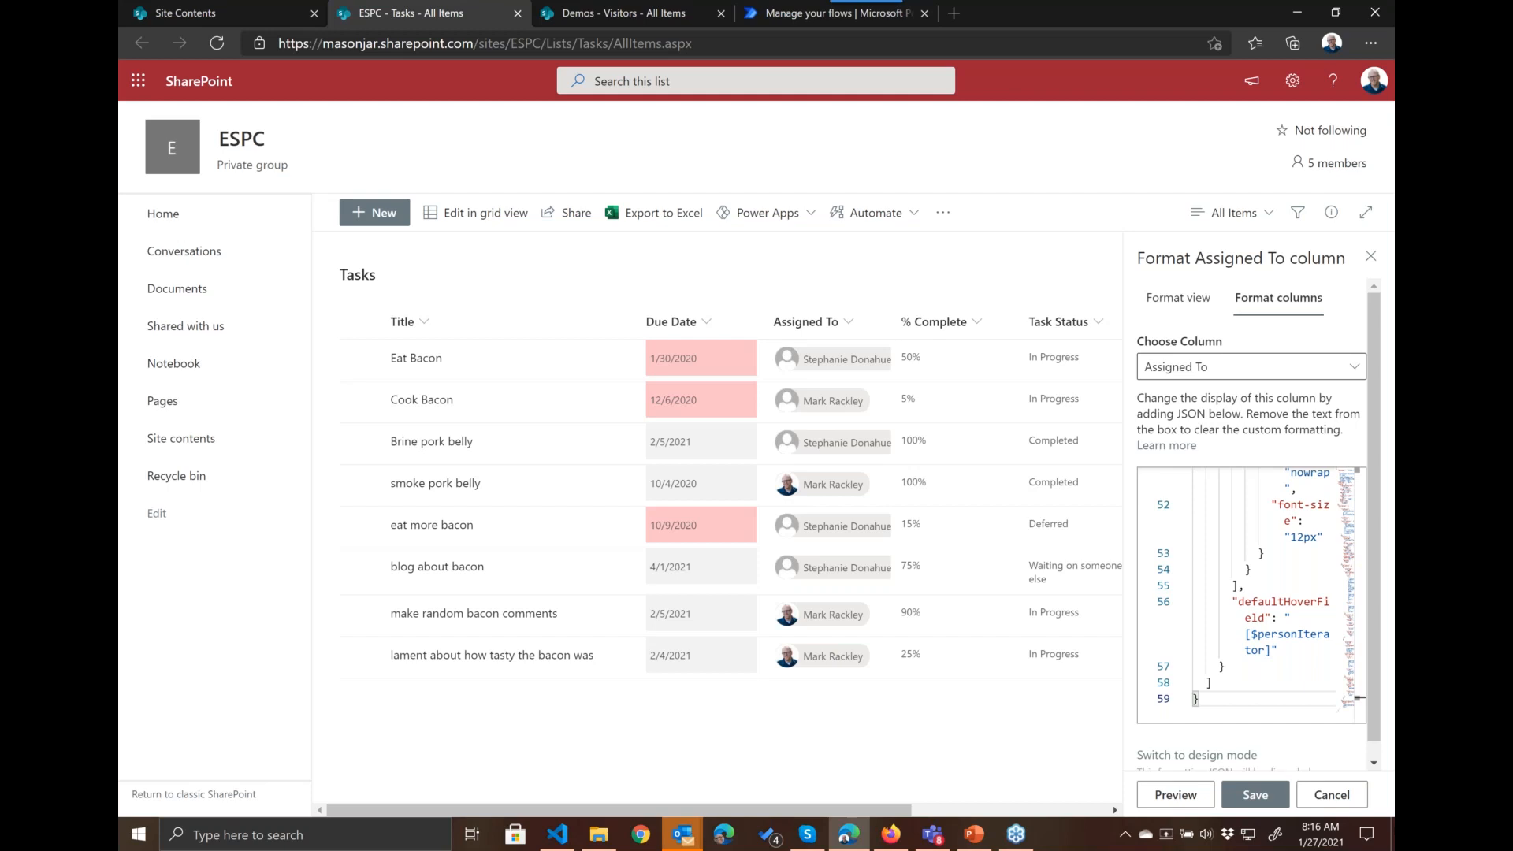
pyautogui.click(1254, 794)
# Step: Switch to PowerPoint, find the "Lots and Lots of Samples" slide and copy its sp-dev-list-formatting GitHub link
pyautogui.click(966, 835)
pyautogui.scroll(-10, 283, 323)
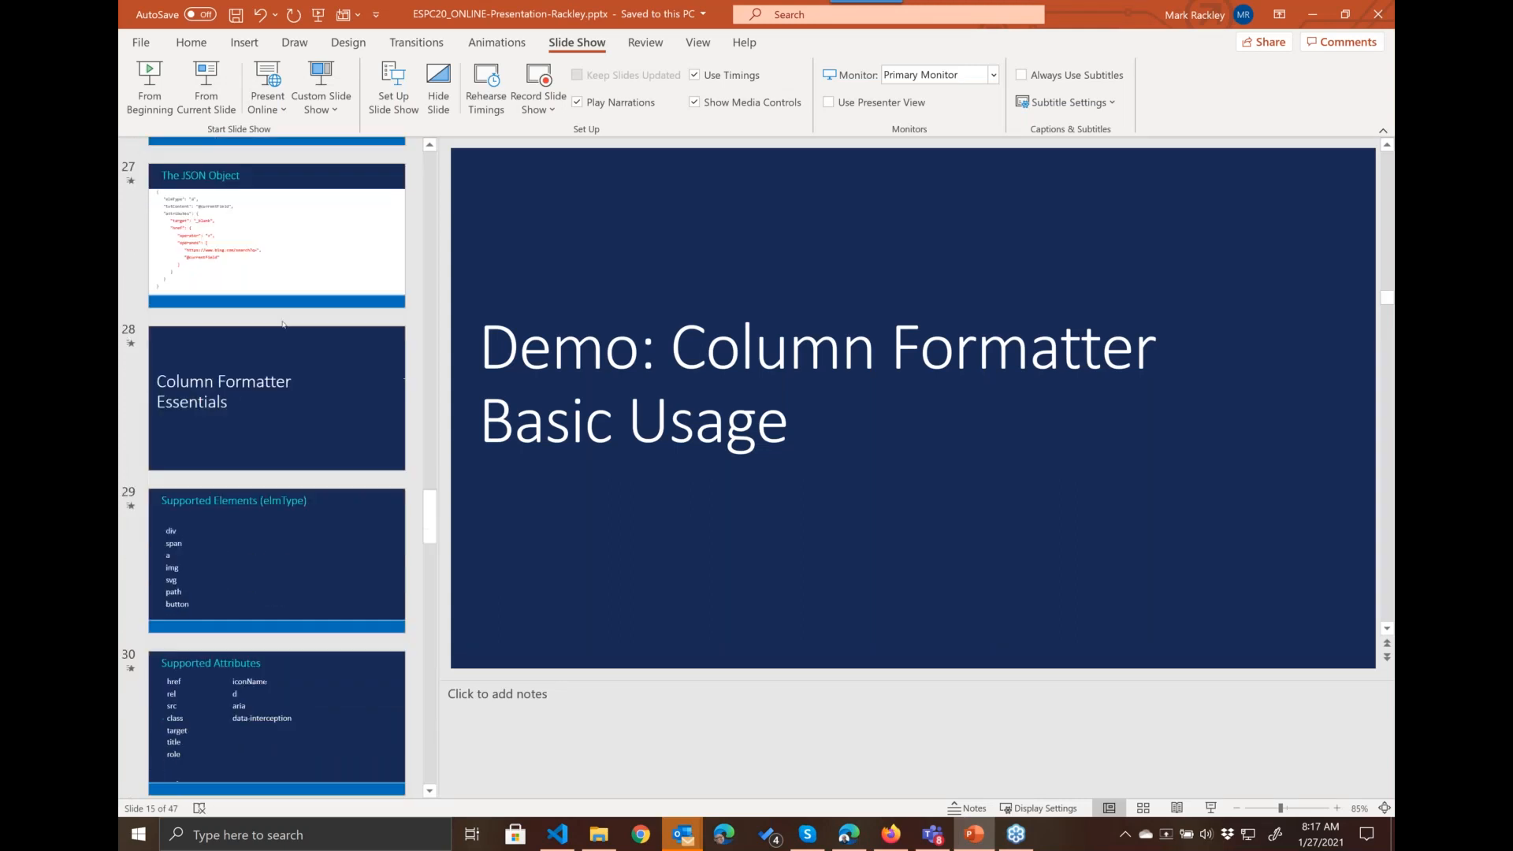
pyautogui.scroll(-6, 282, 323)
pyautogui.scroll(-8, 283, 324)
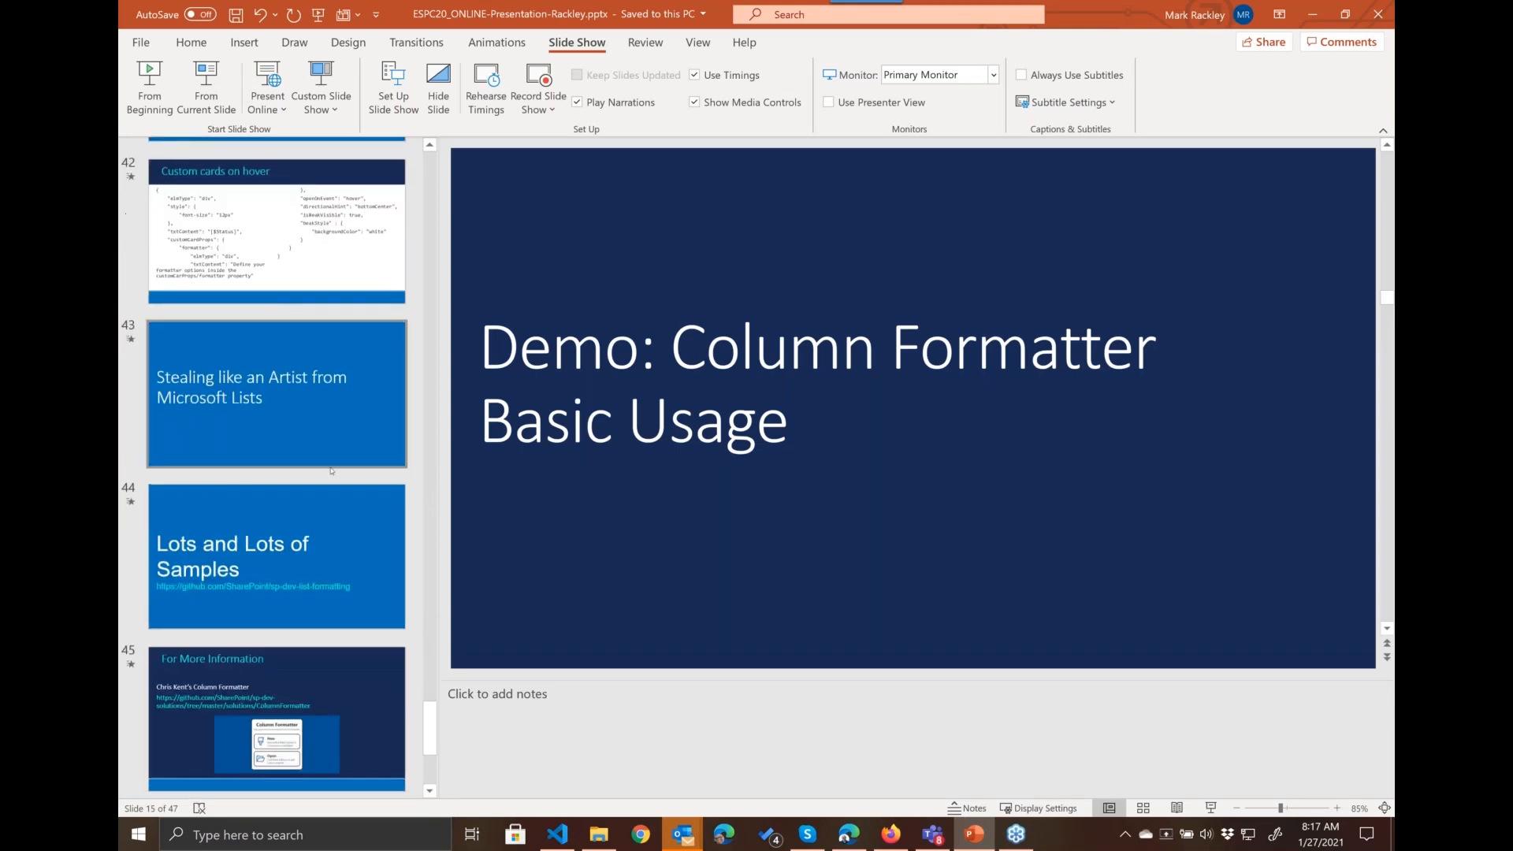
pyautogui.click(323, 551)
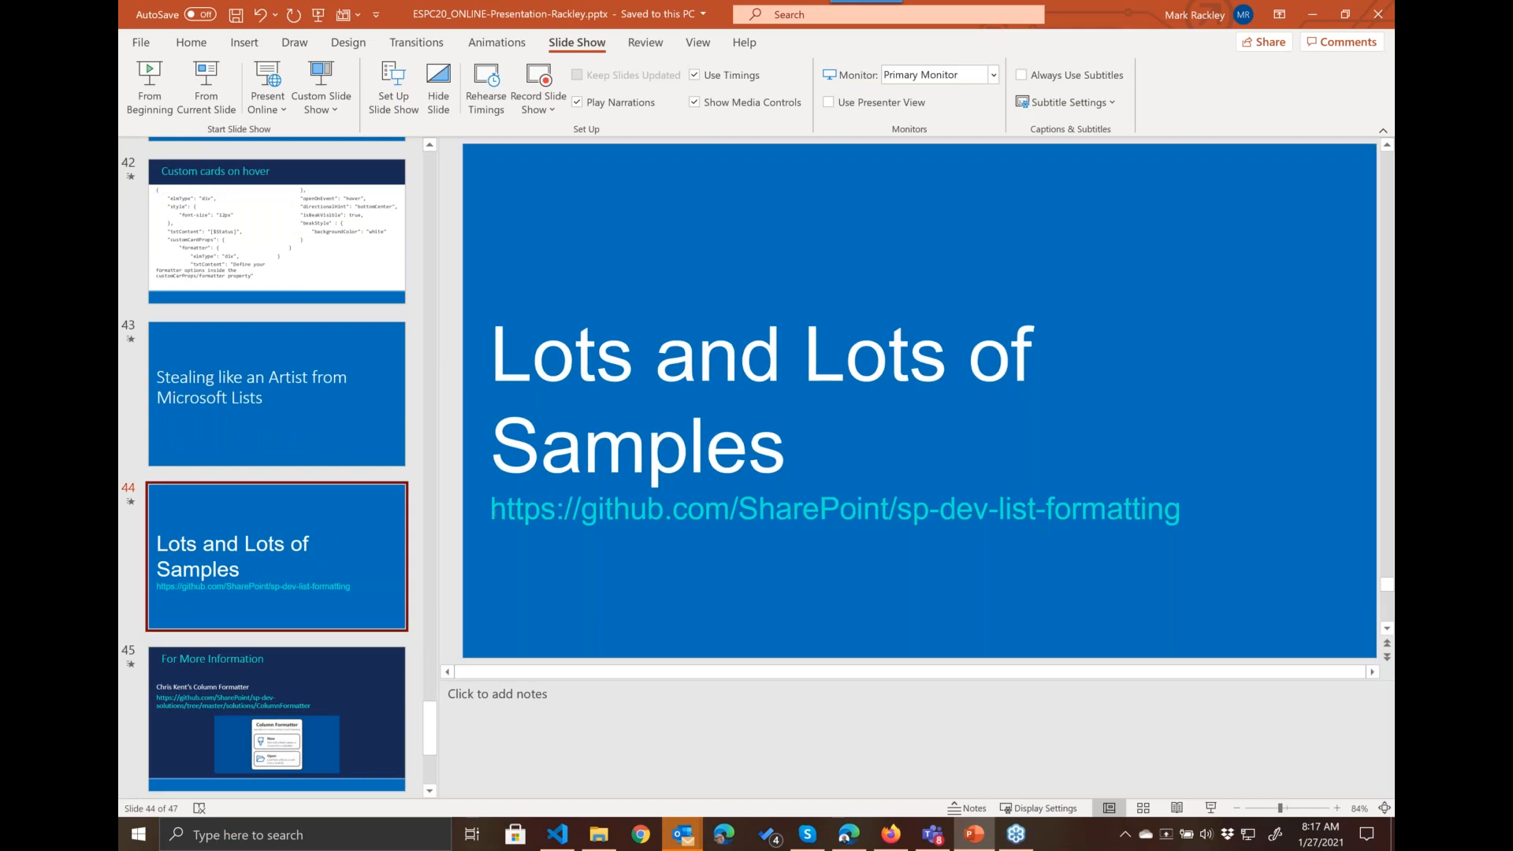
pyautogui.moveTo(492, 508); pyautogui.dragTo(1097, 517)
pyautogui.hotkey('ctrl', 'c')
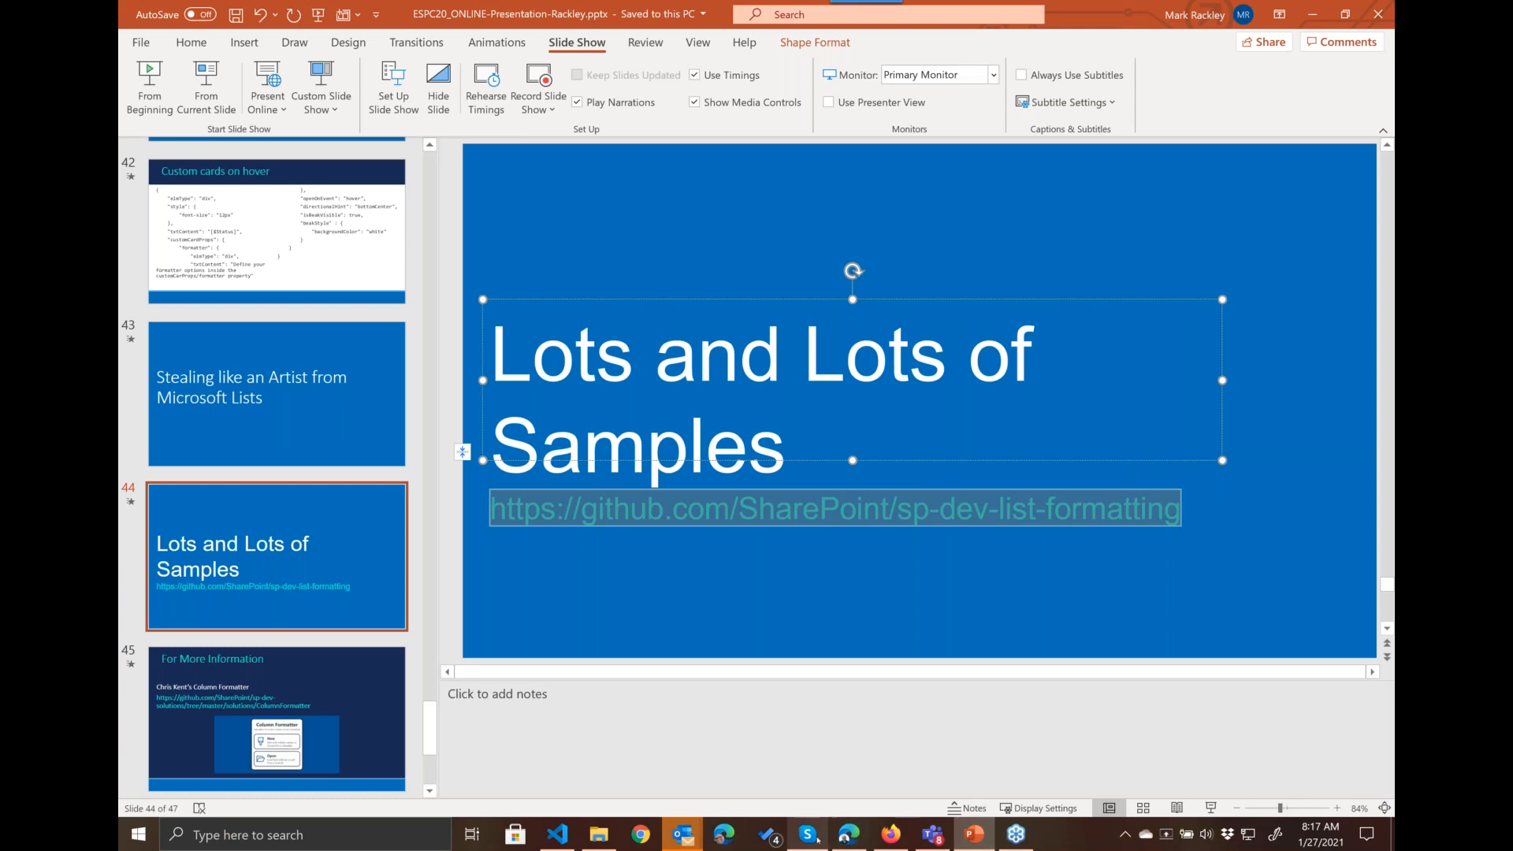
# Step: Return to the Edge browser and open the copied GitHub repository link in a new tab
pyautogui.click(849, 835)
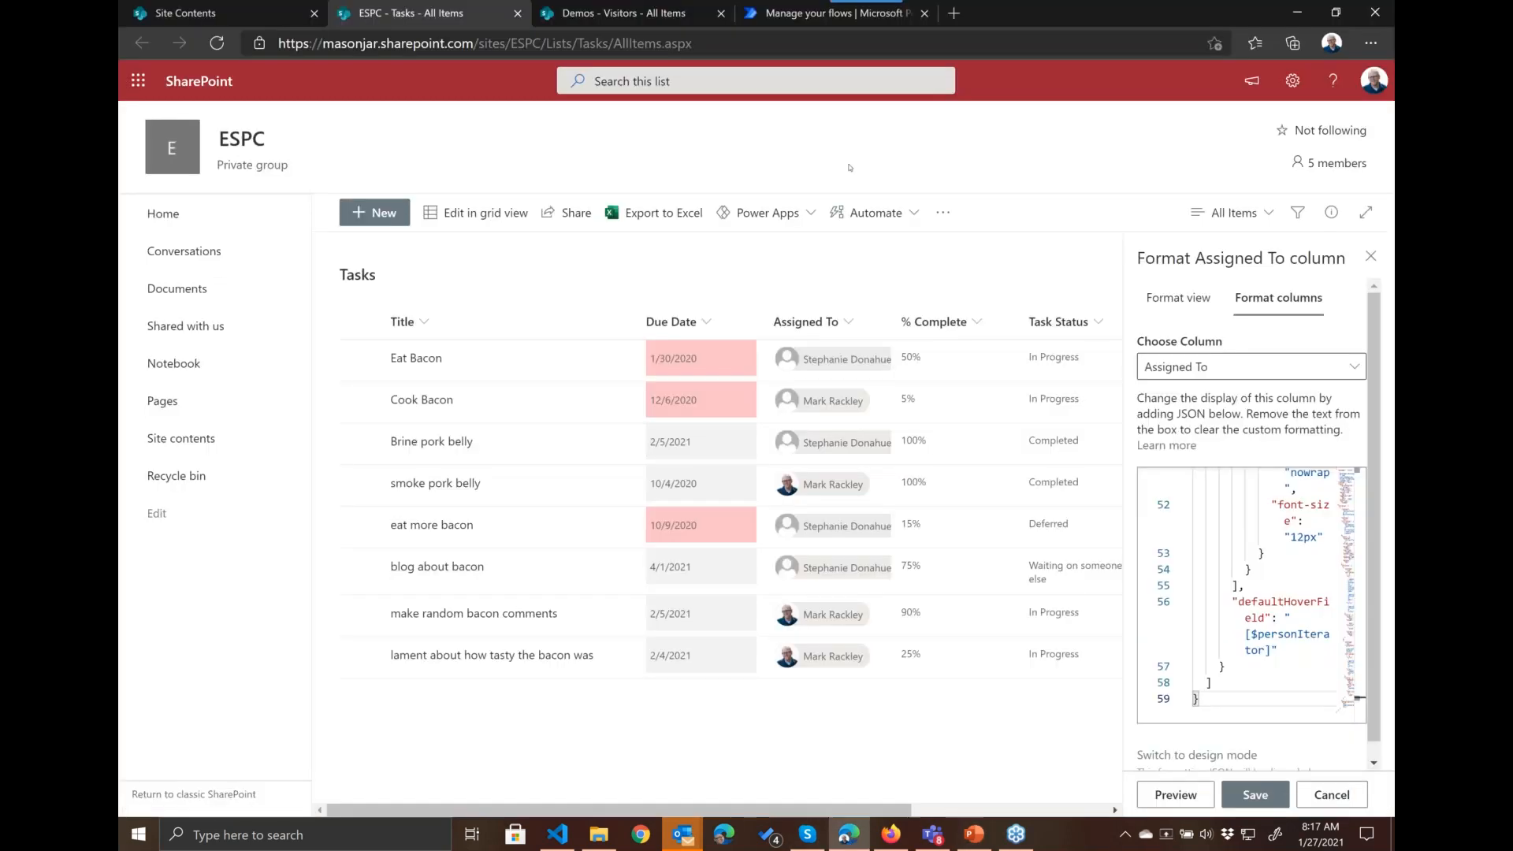
pyautogui.click(955, 12)
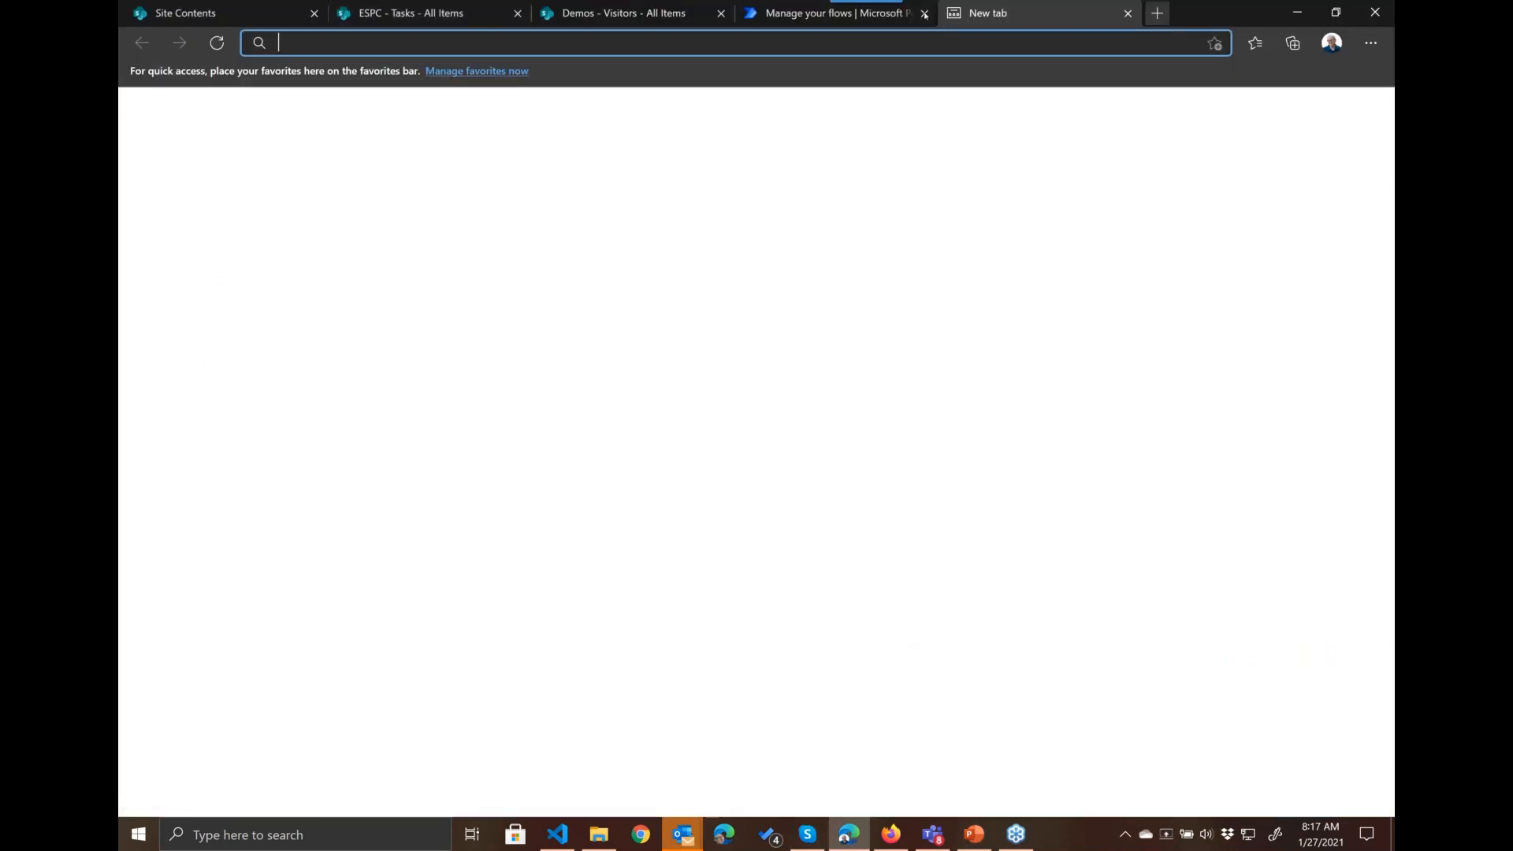
pyautogui.hotkey('ctrl', 'v')
pyautogui.press('Return')
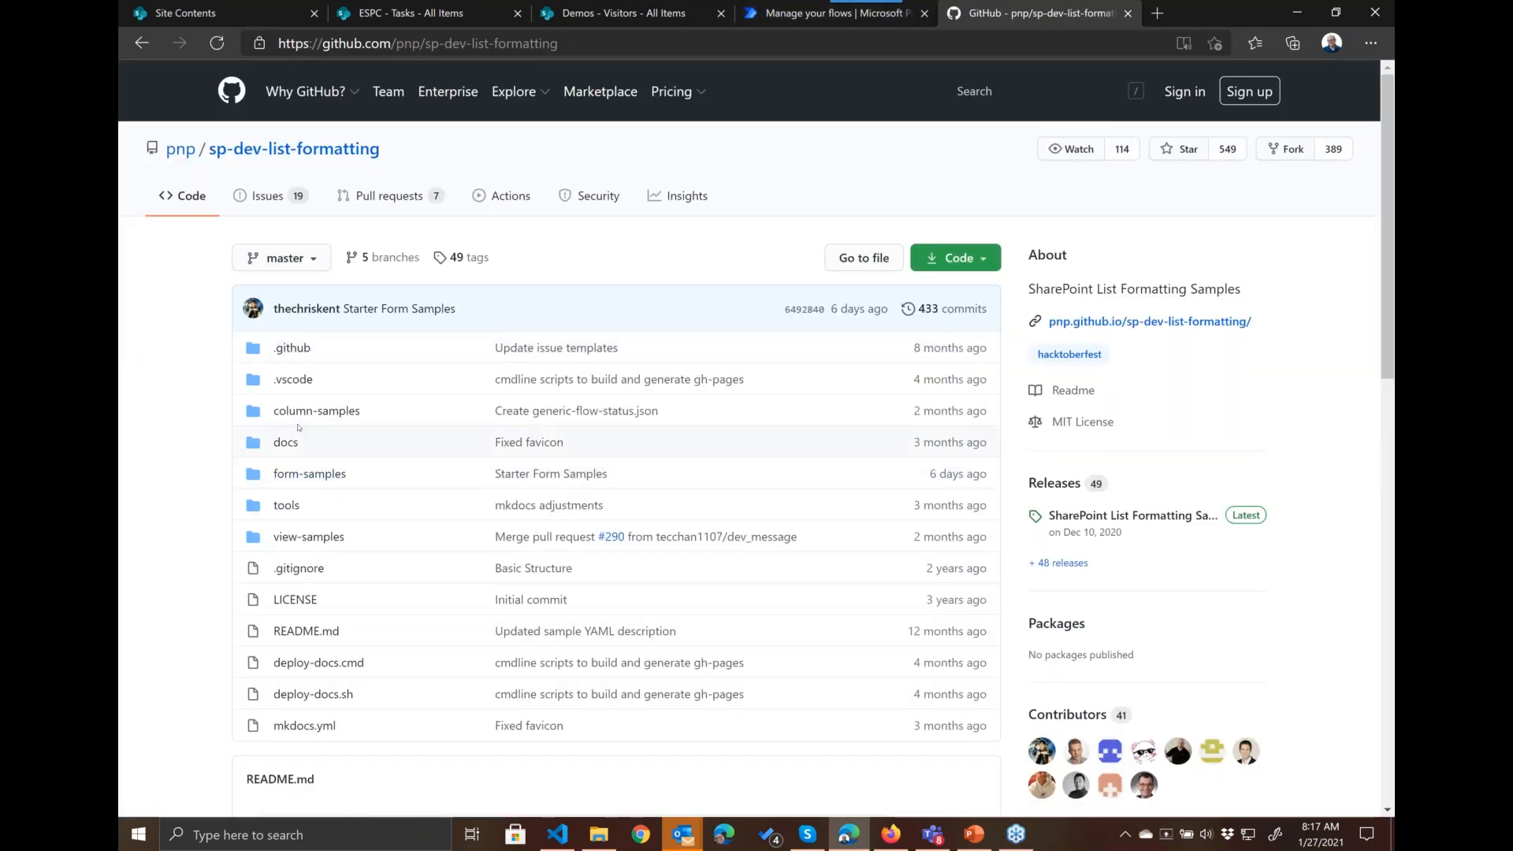
# Step: Open the column-samples folder of the repository and browse through its samples and readme
pyautogui.click(303, 413)
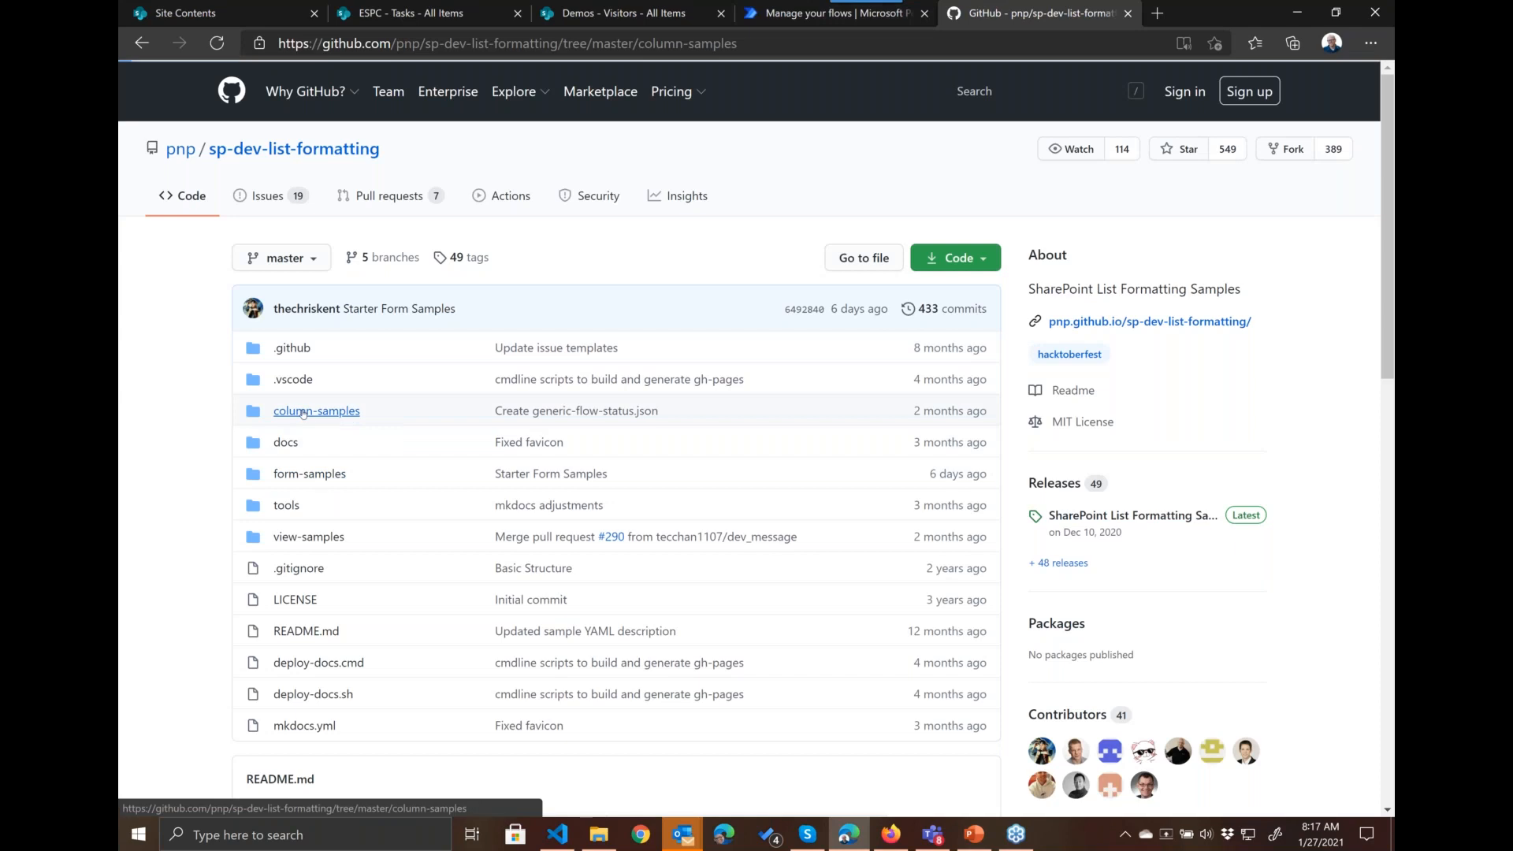
pyautogui.scroll(-5, 403, 420)
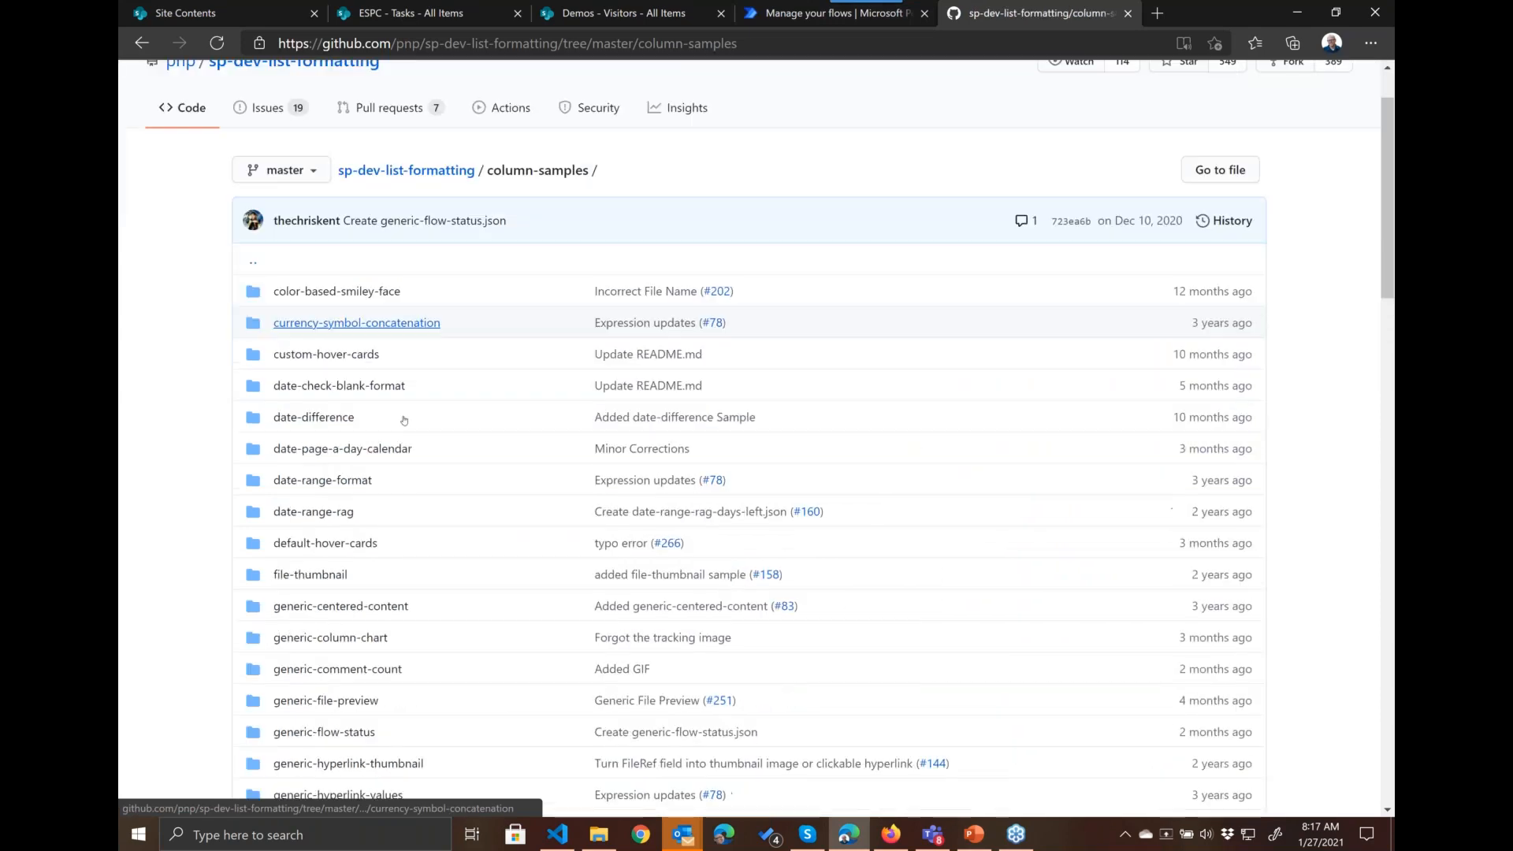
pyautogui.scroll(-10, 403, 420)
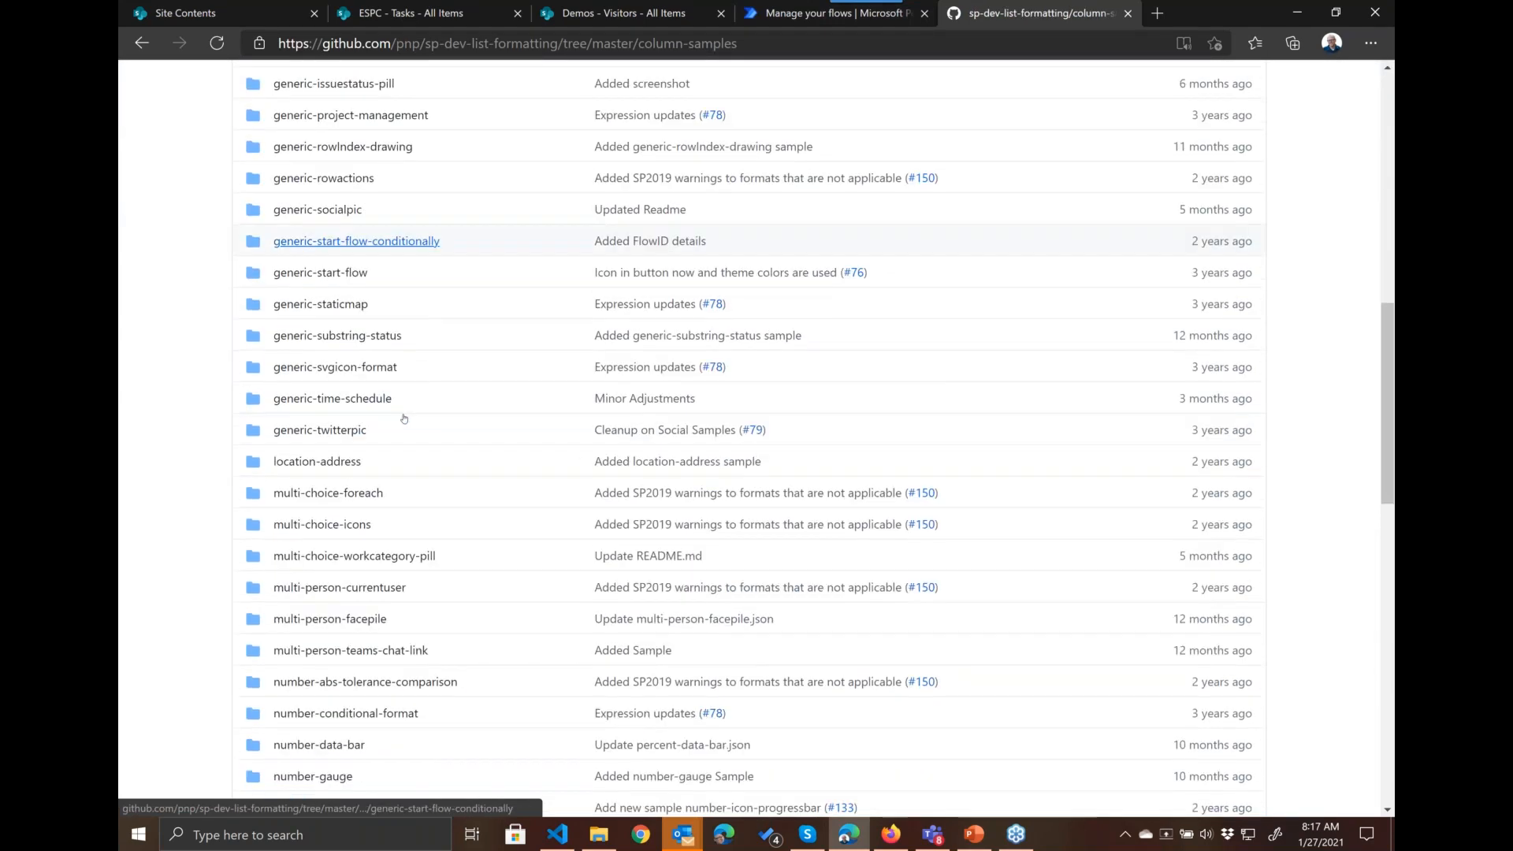
pyautogui.scroll(-8, 325, 262)
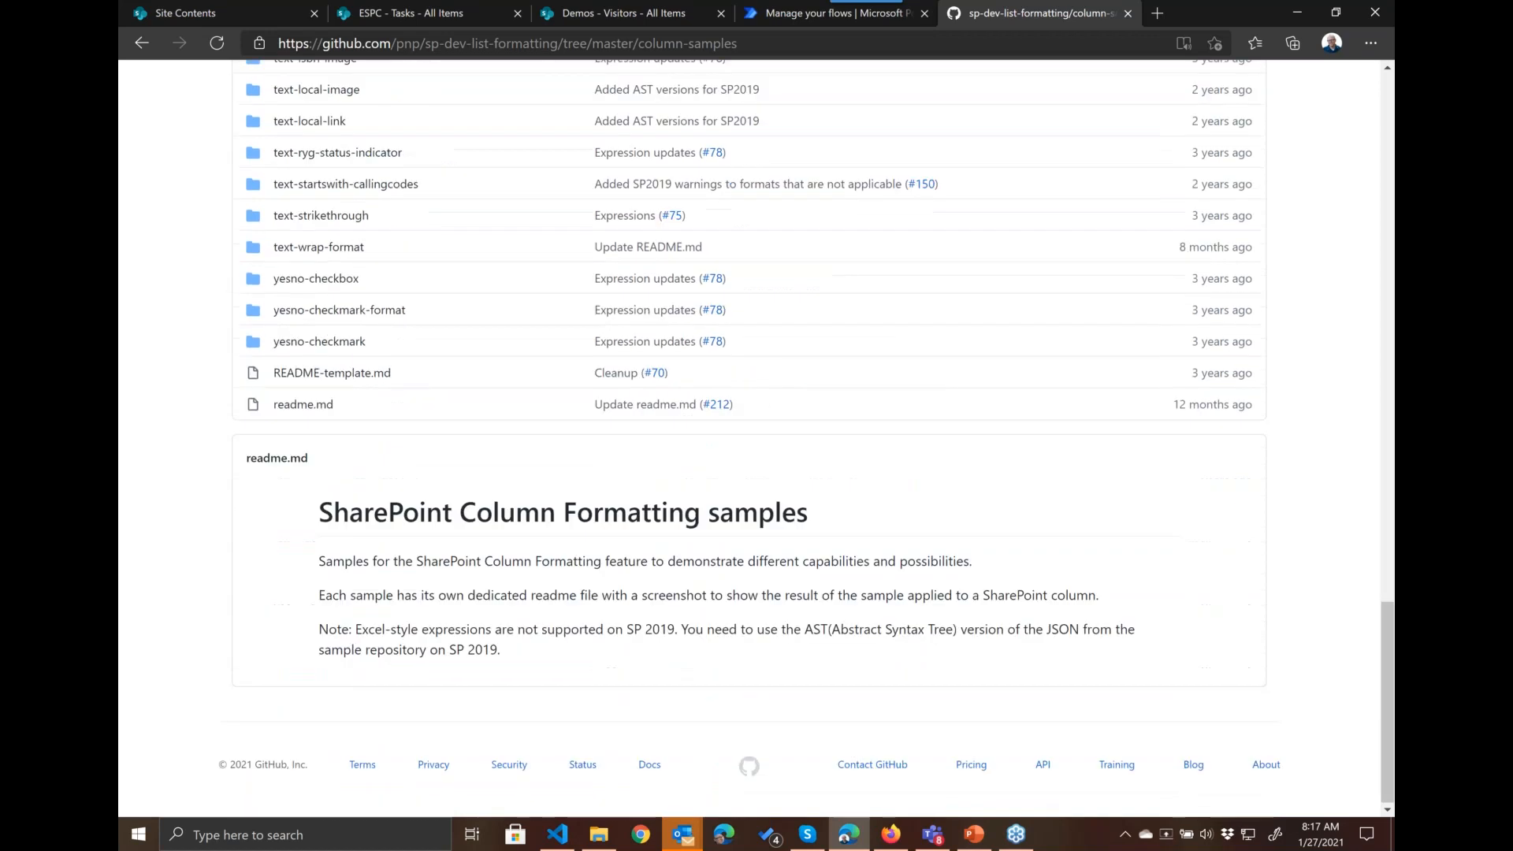
# Step: Open the number-using-modulo-publish sample, examine its before and after images, and return to the column-samples folder
pyautogui.scroll(8, 325, 262)
pyautogui.click(325, 259)
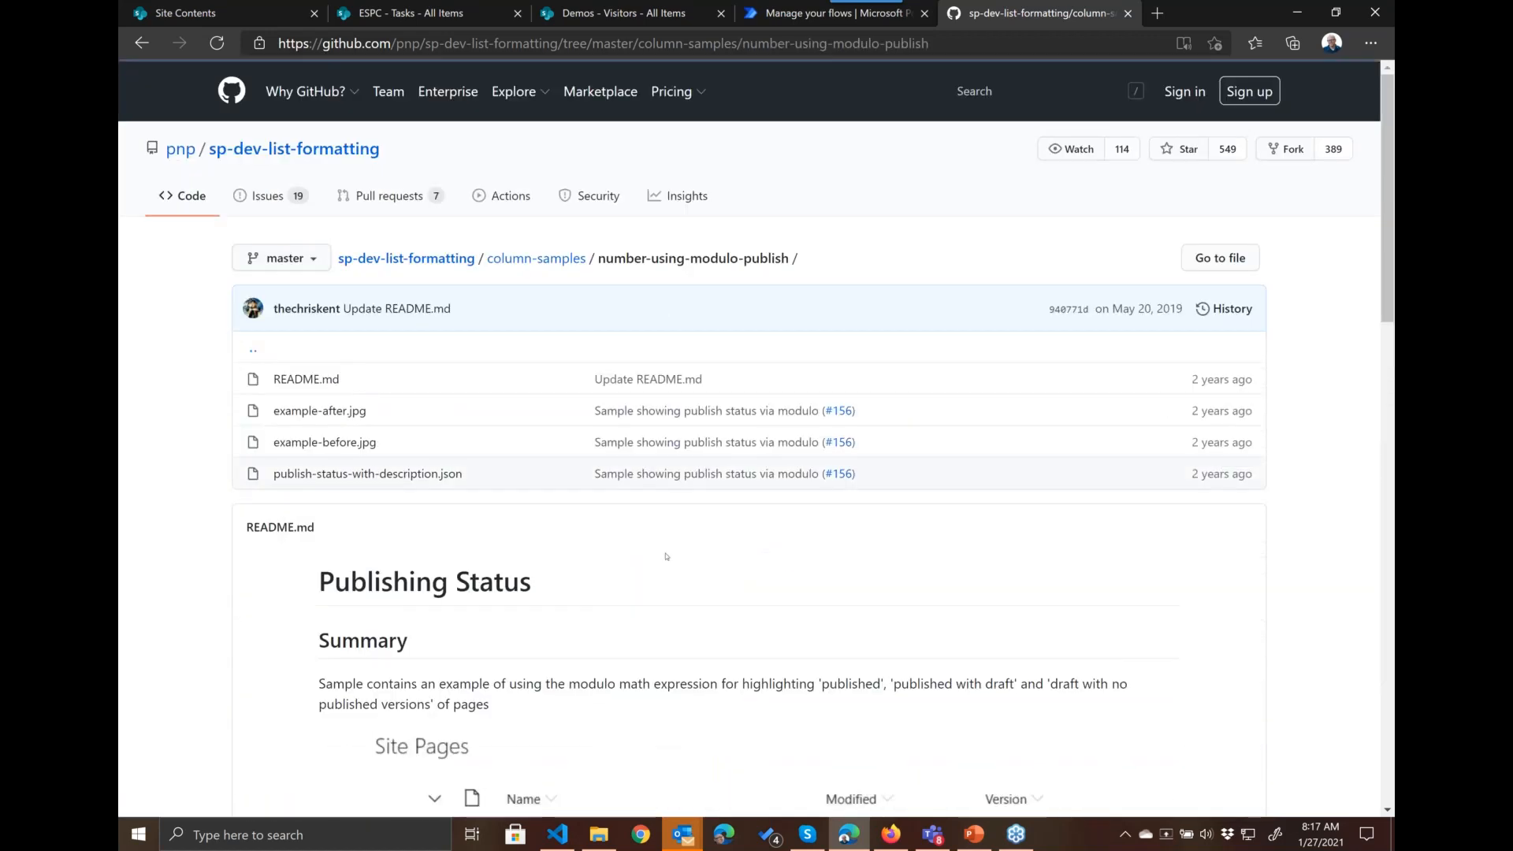
pyautogui.scroll(-2, 638, 527)
pyautogui.scroll(-12, 638, 527)
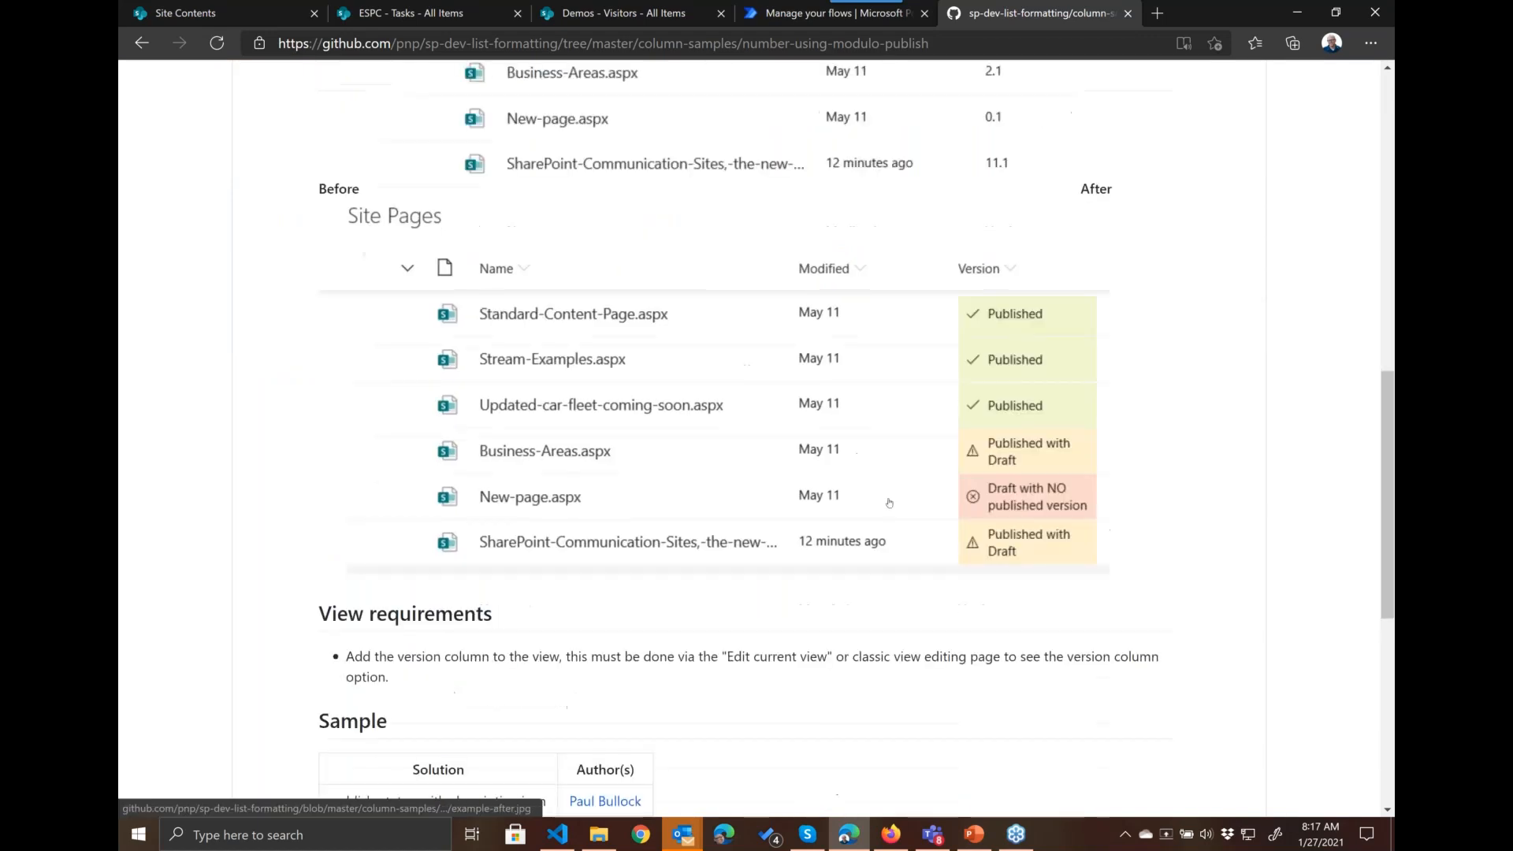
pyautogui.scroll(4, 887, 495)
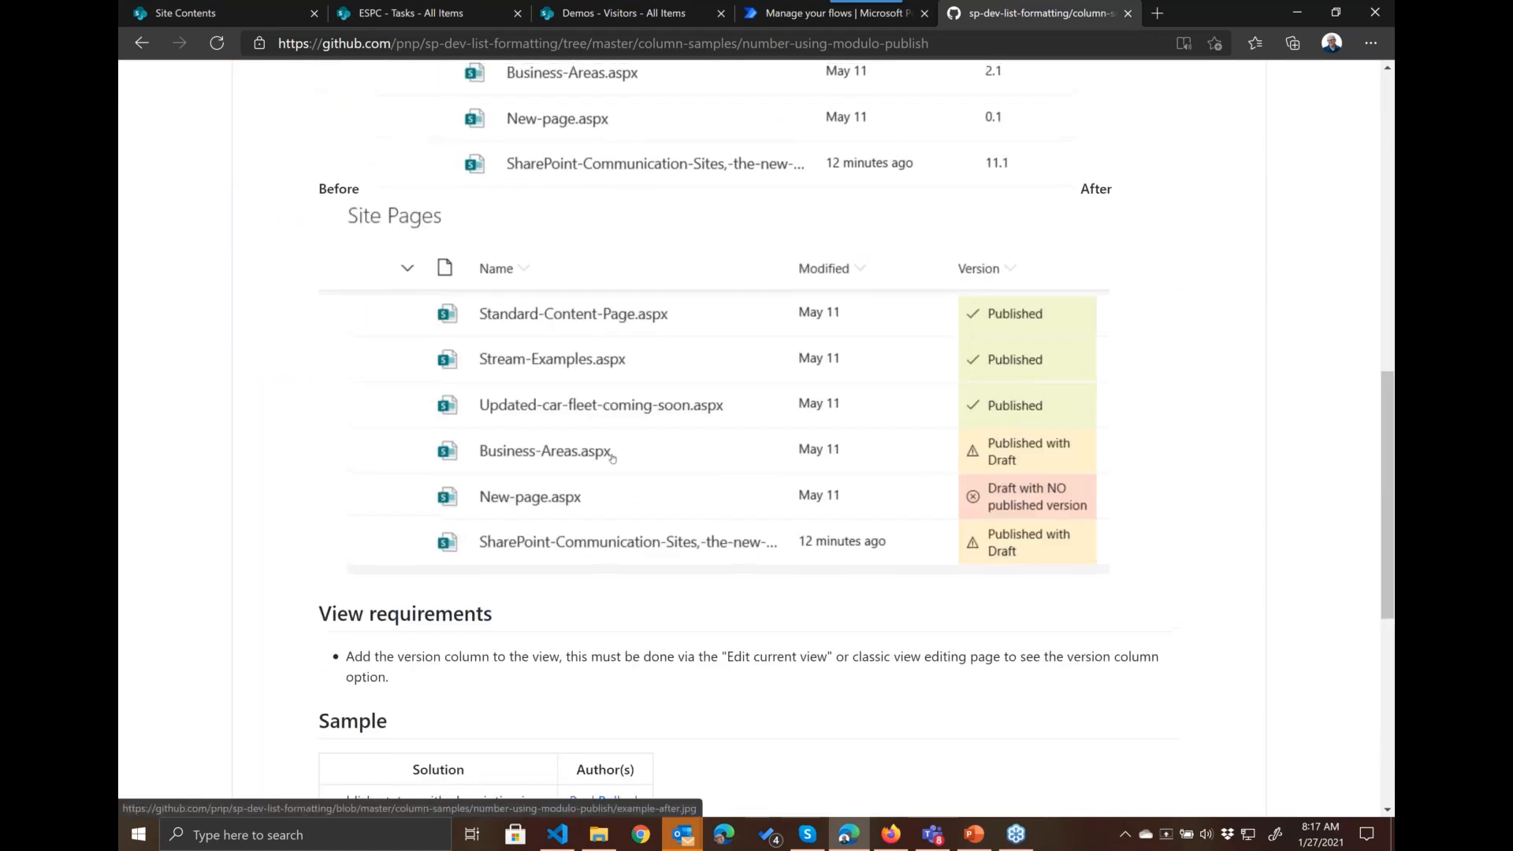
pyautogui.scroll(10, 617, 456)
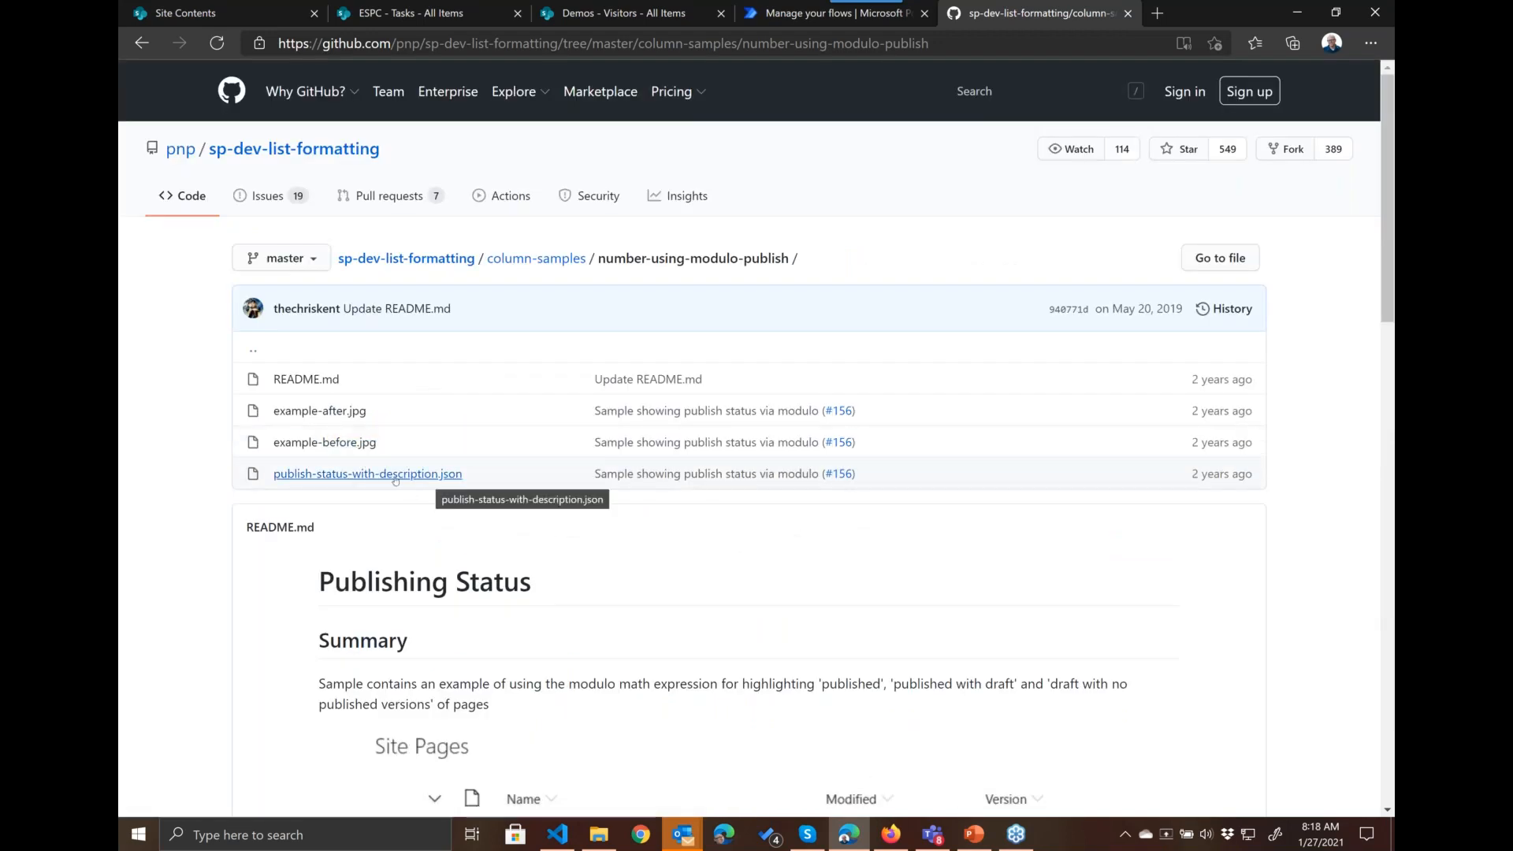
pyautogui.click(537, 258)
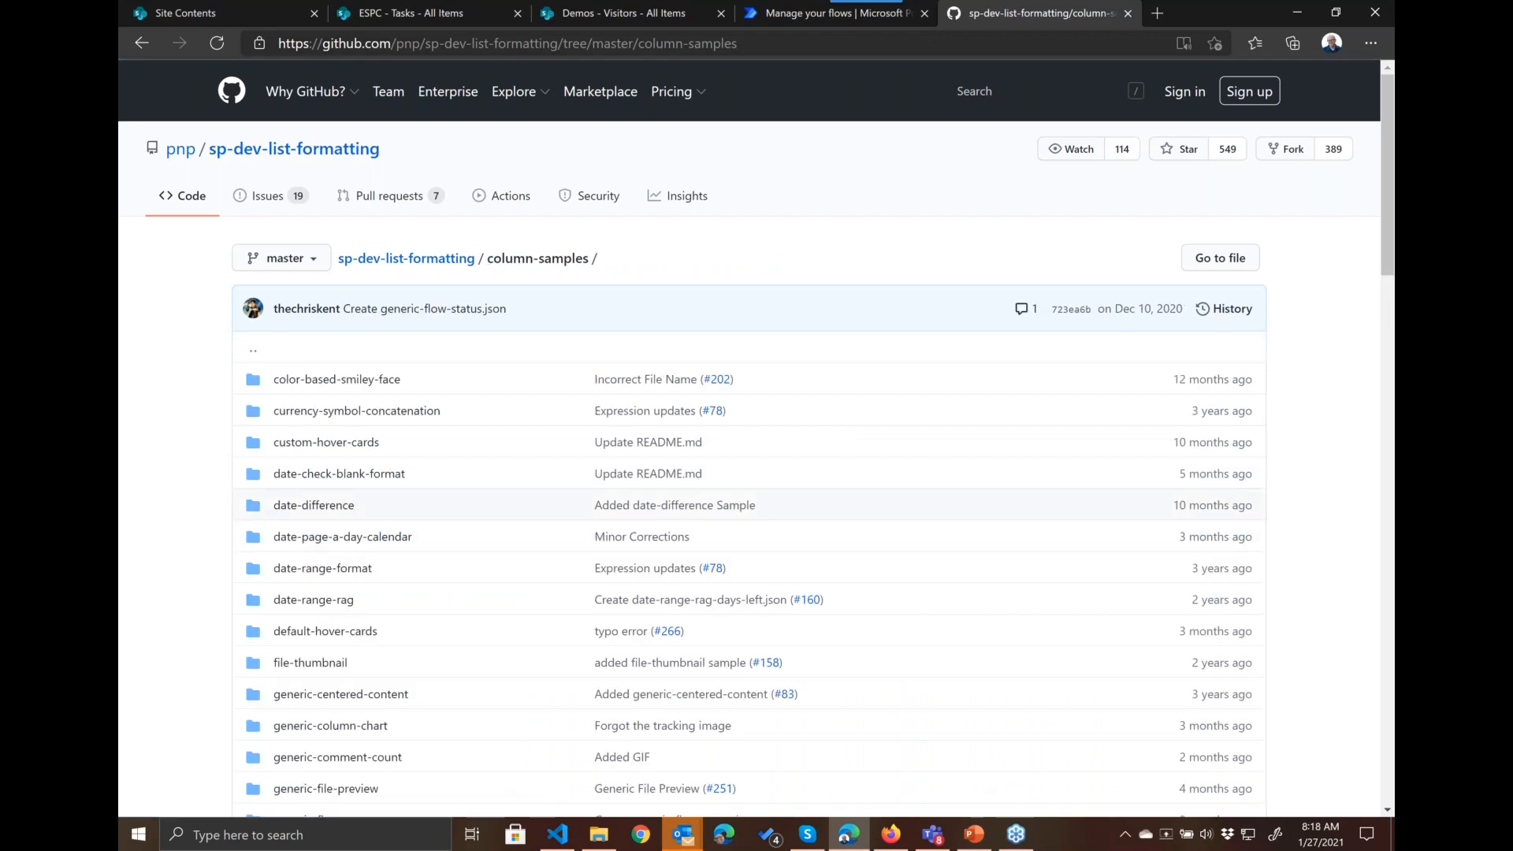
# Step: Open the custom-hover-cards sample, examine its Status hover card image, and return to the column-samples folder
pyautogui.click(327, 442)
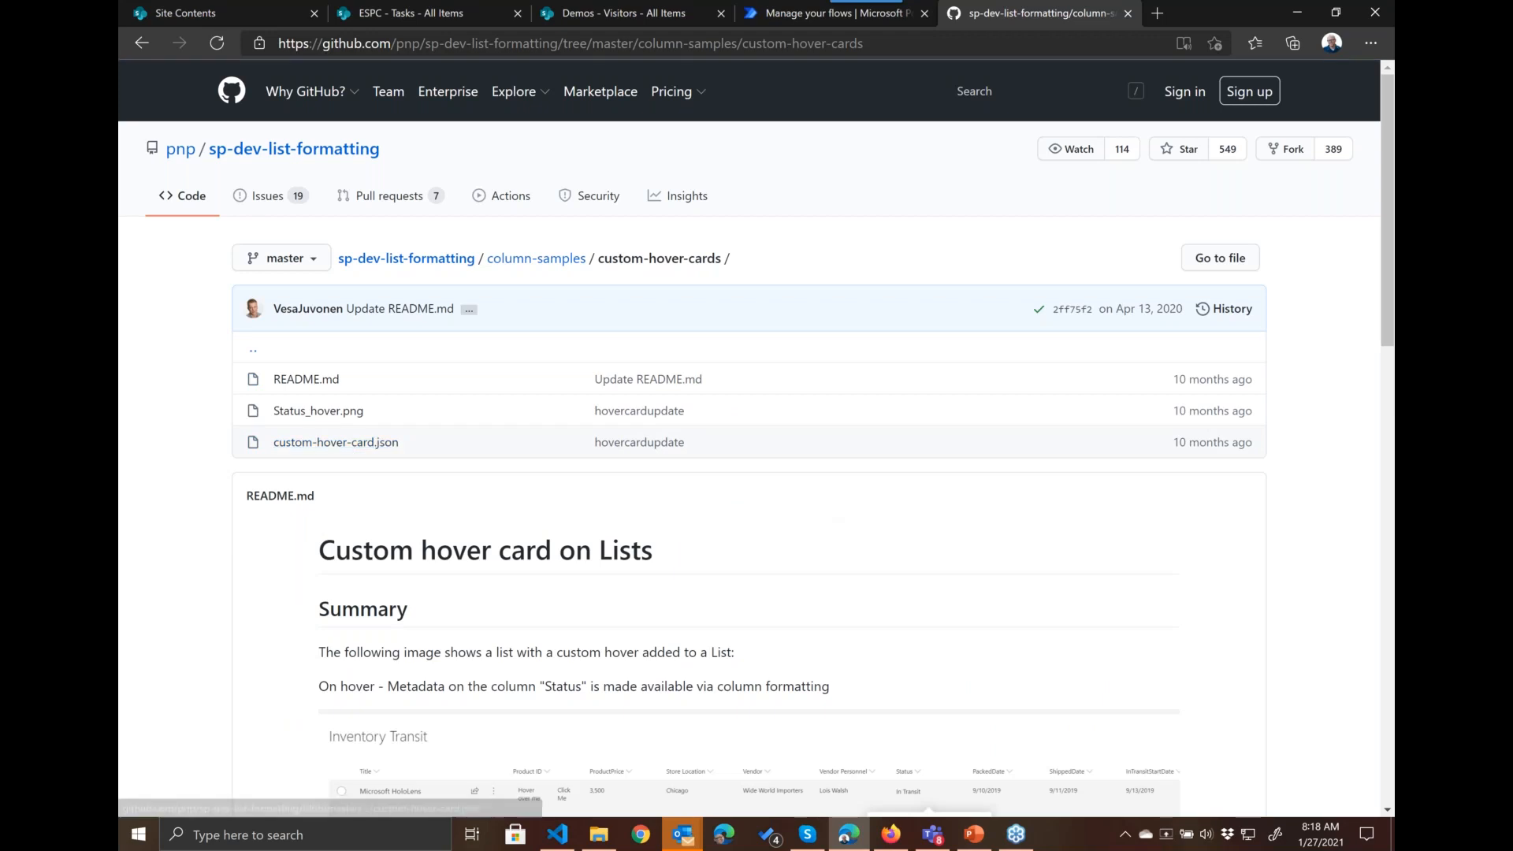
pyautogui.scroll(-5, 898, 442)
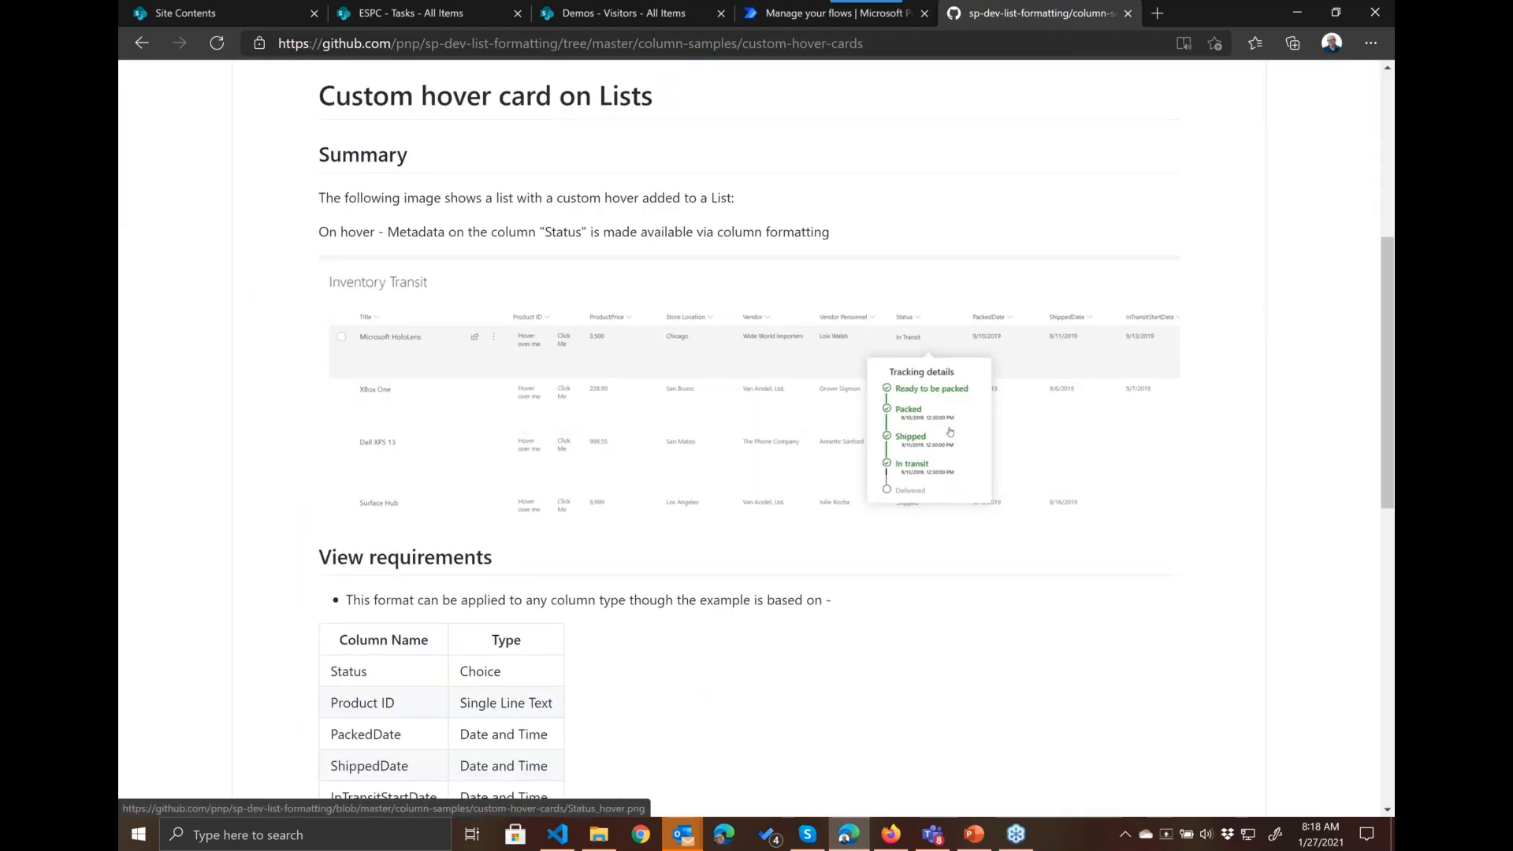
pyautogui.scroll(5, 489, 469)
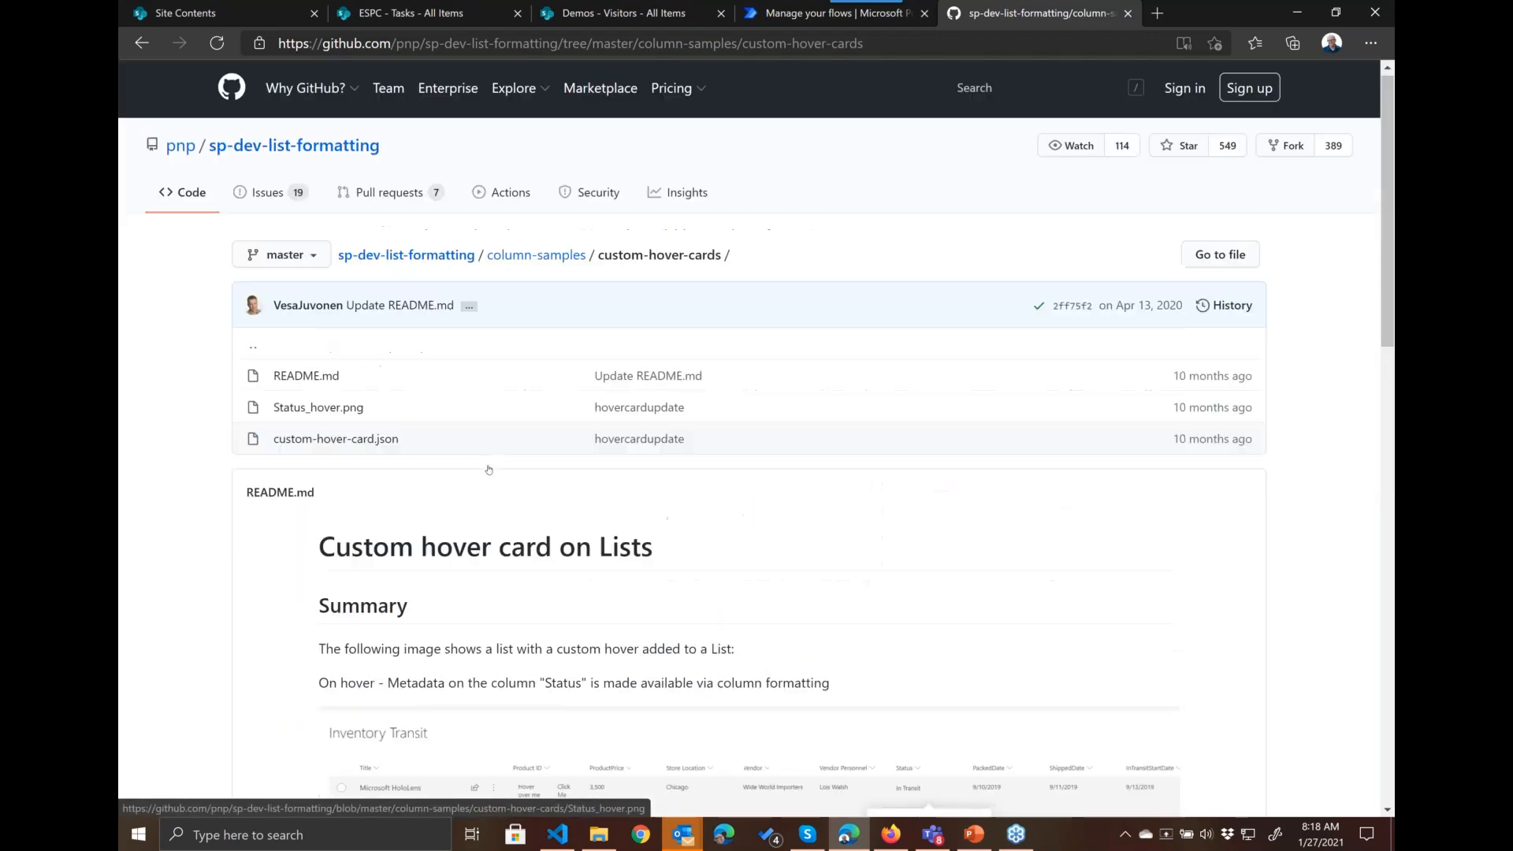
pyautogui.click(556, 260)
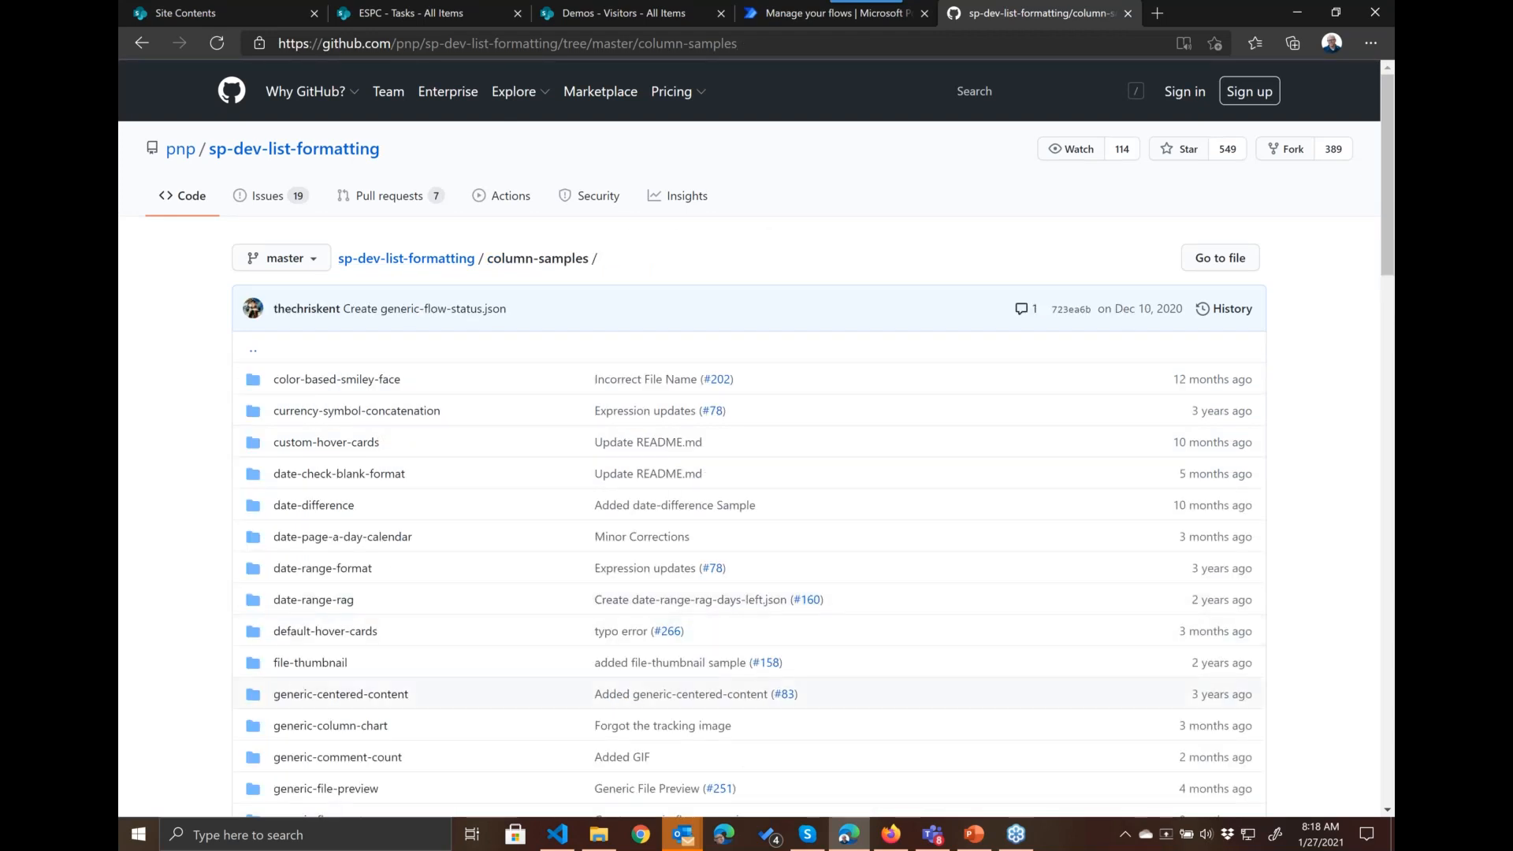
# Step: Open the file-thumbnail sample, examine its document library thumbnail preview, and return to the column-samples folder
pyautogui.click(312, 665)
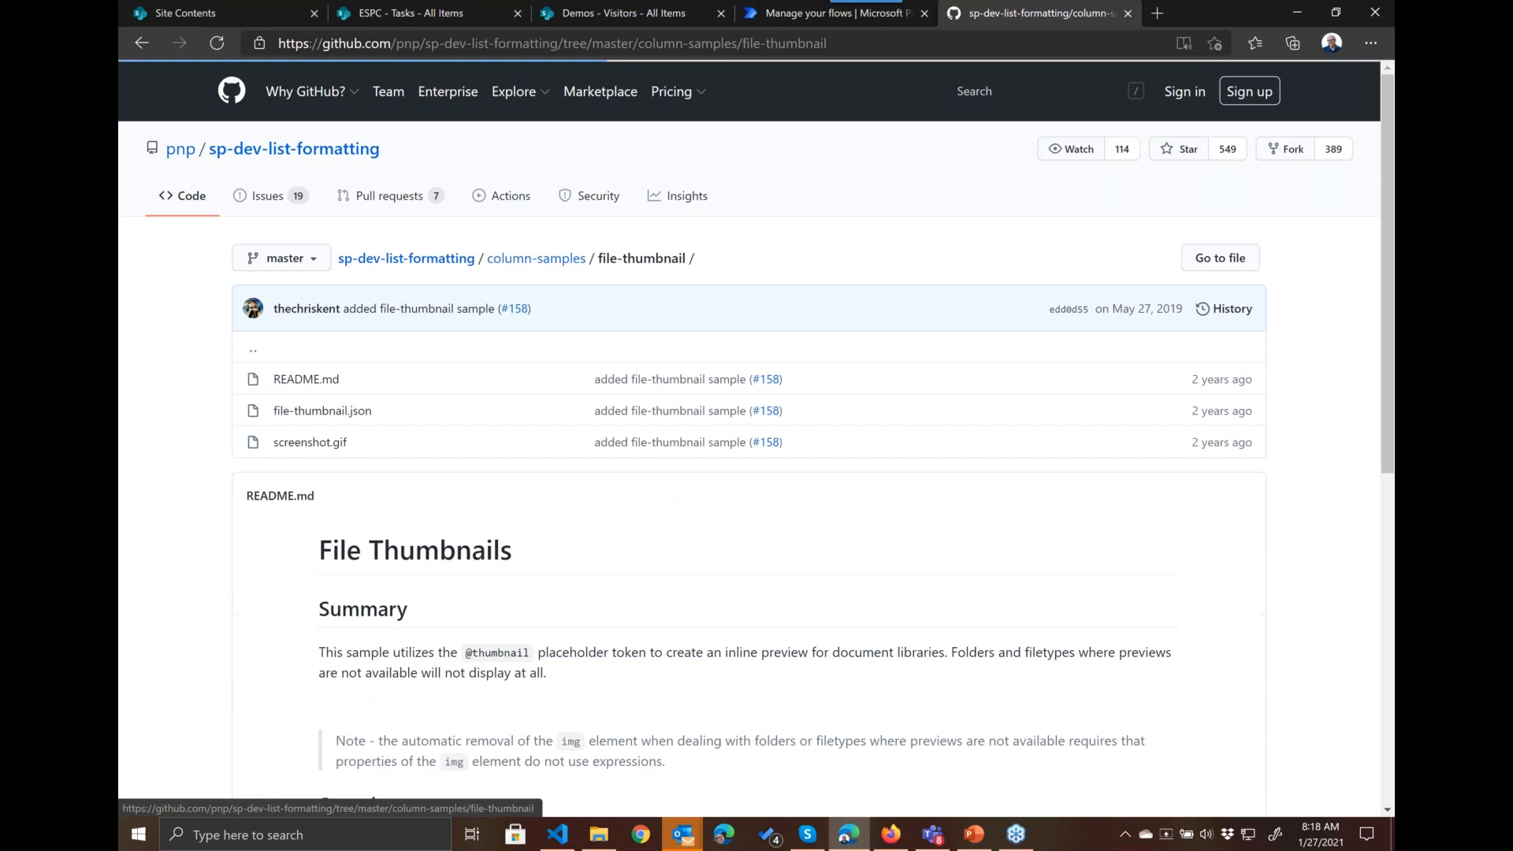
pyautogui.scroll(-3, 312, 378)
pyautogui.scroll(-3, 583, 473)
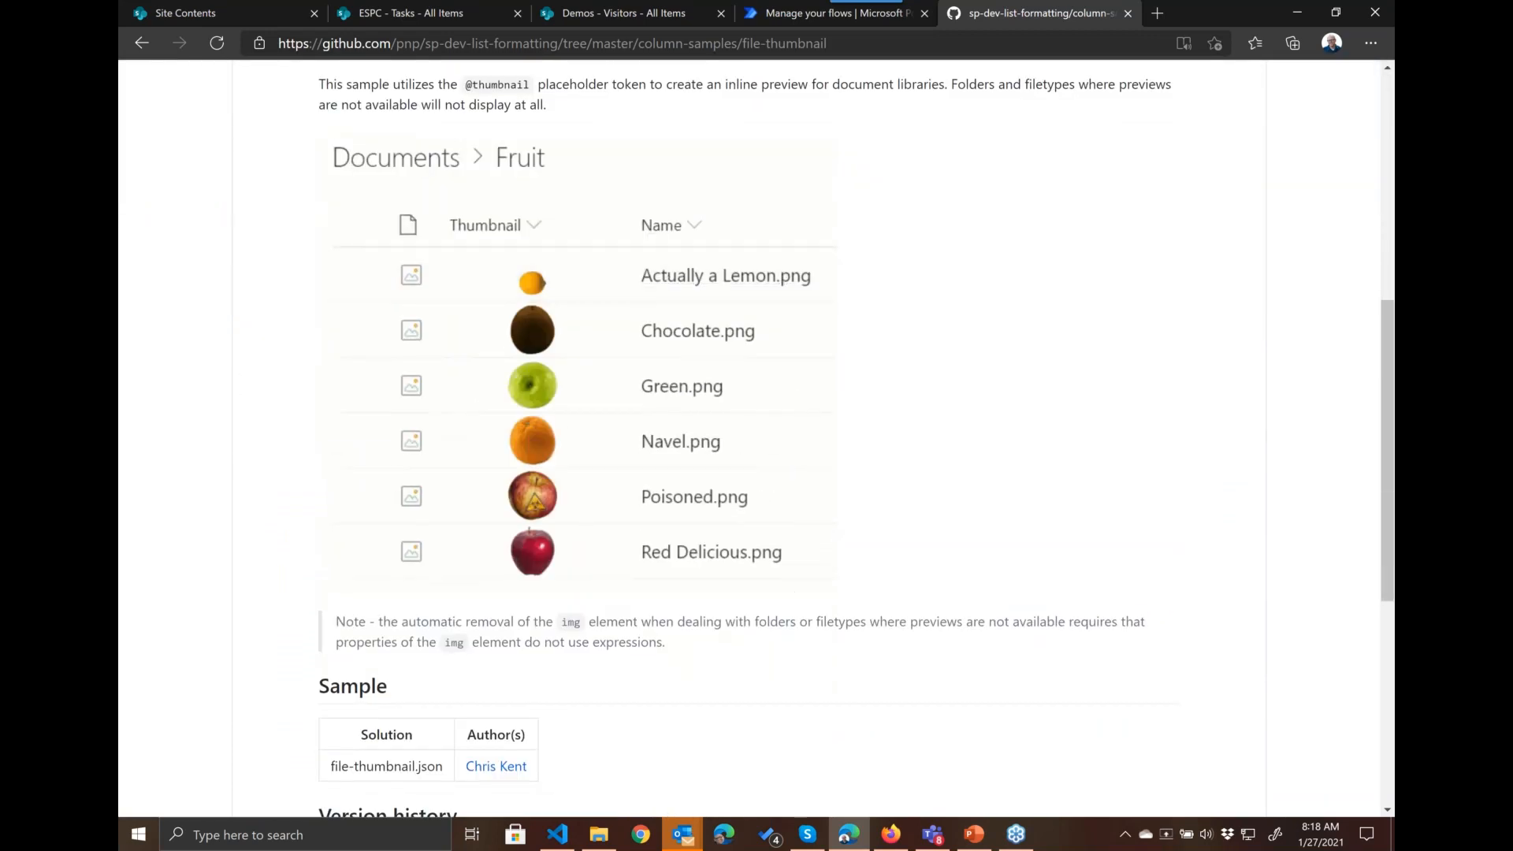
pyautogui.scroll(2, 575, 433)
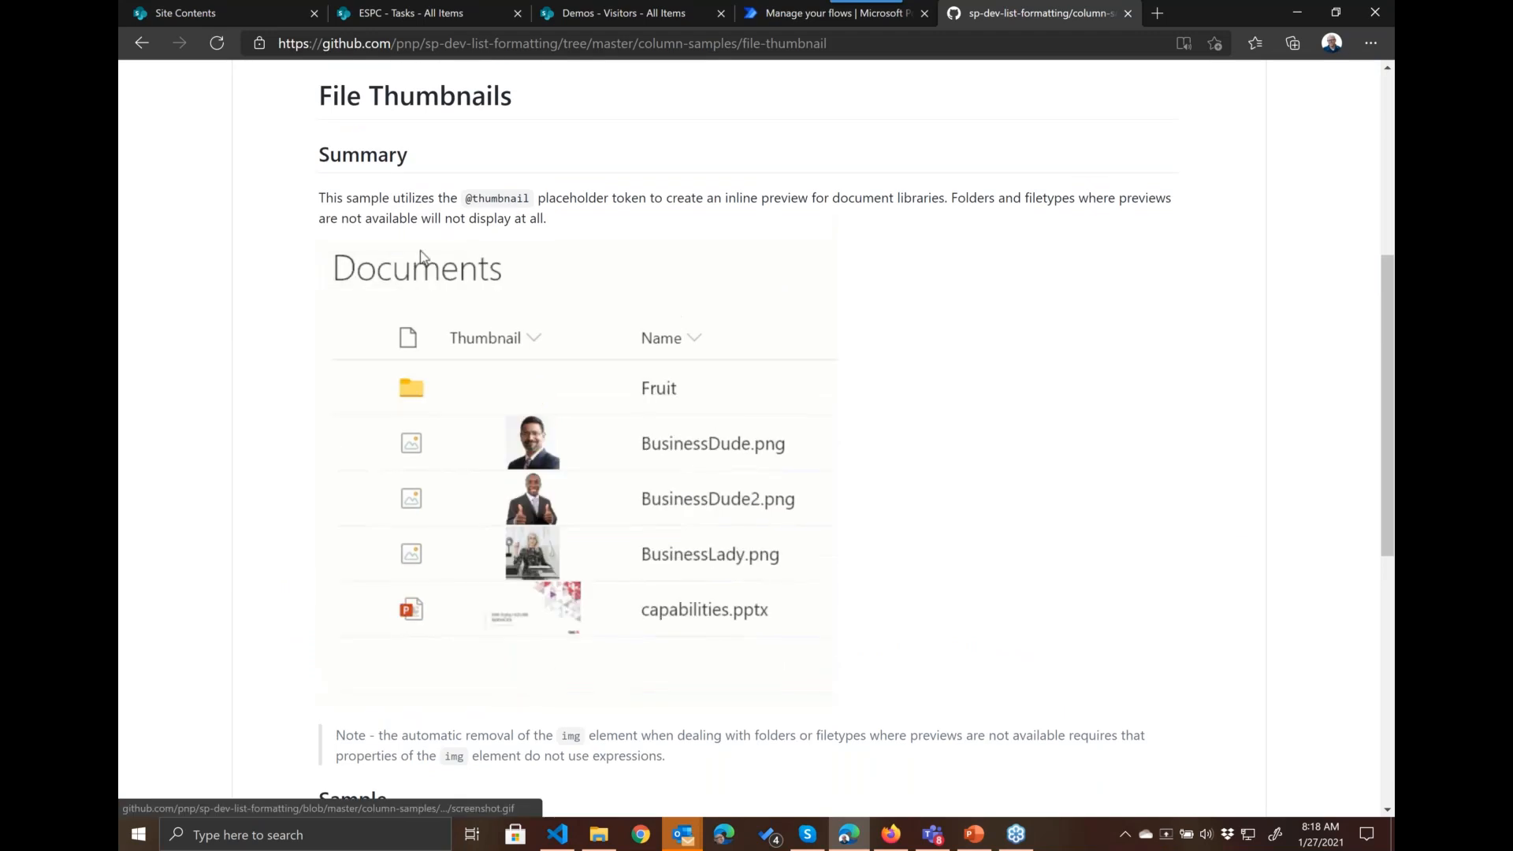
pyautogui.scroll(4, 575, 434)
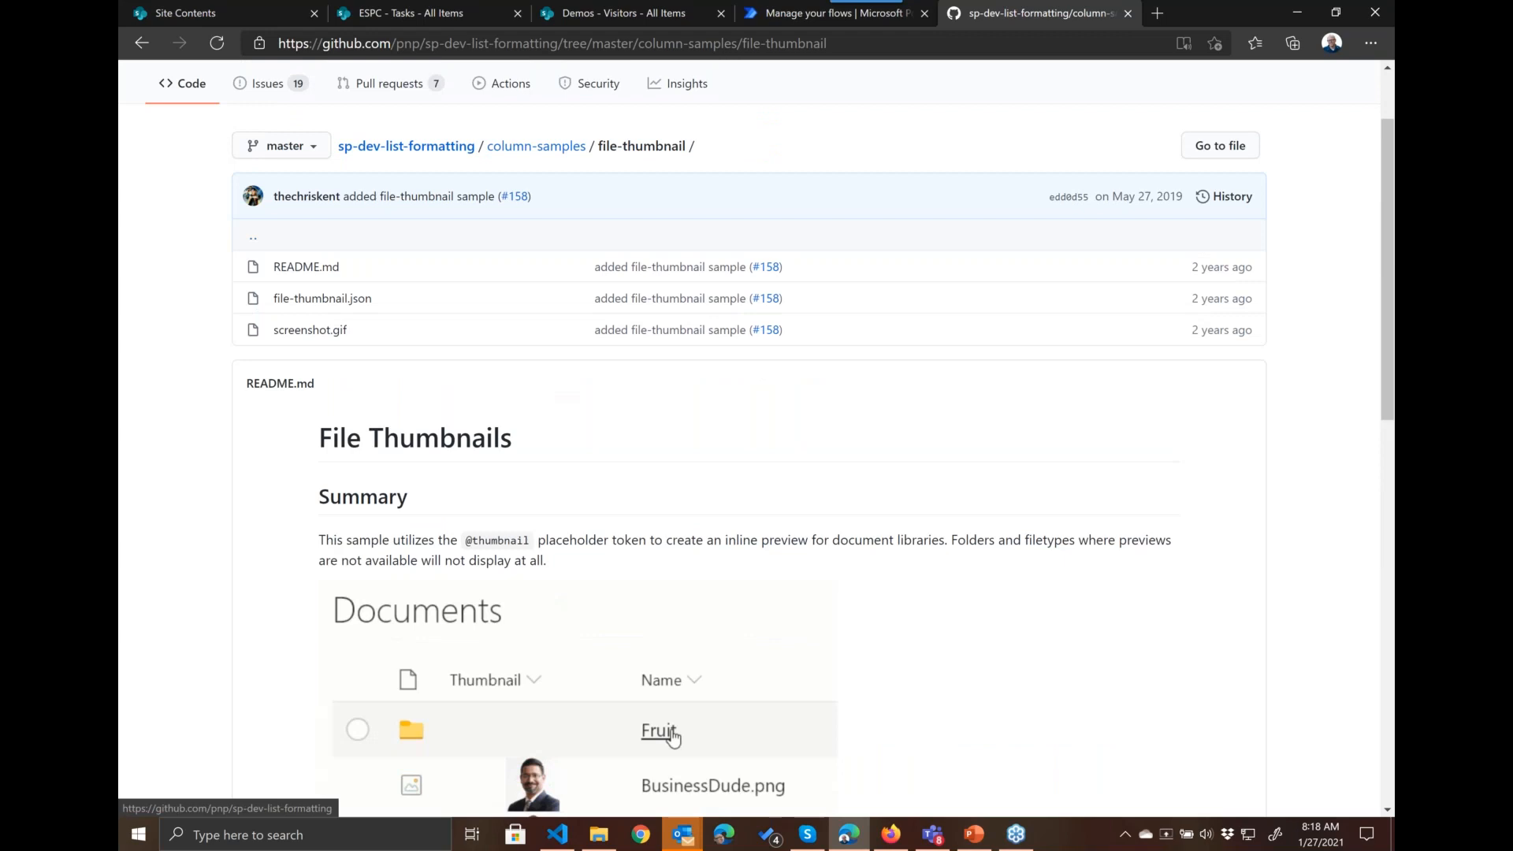
pyautogui.scroll(1, 544, 256)
pyautogui.click(549, 260)
# Step: Open the generic-socialpic sample, examine its profile picture example and column type notes, and return to the column-samples folder
pyautogui.scroll(-4, 467, 703)
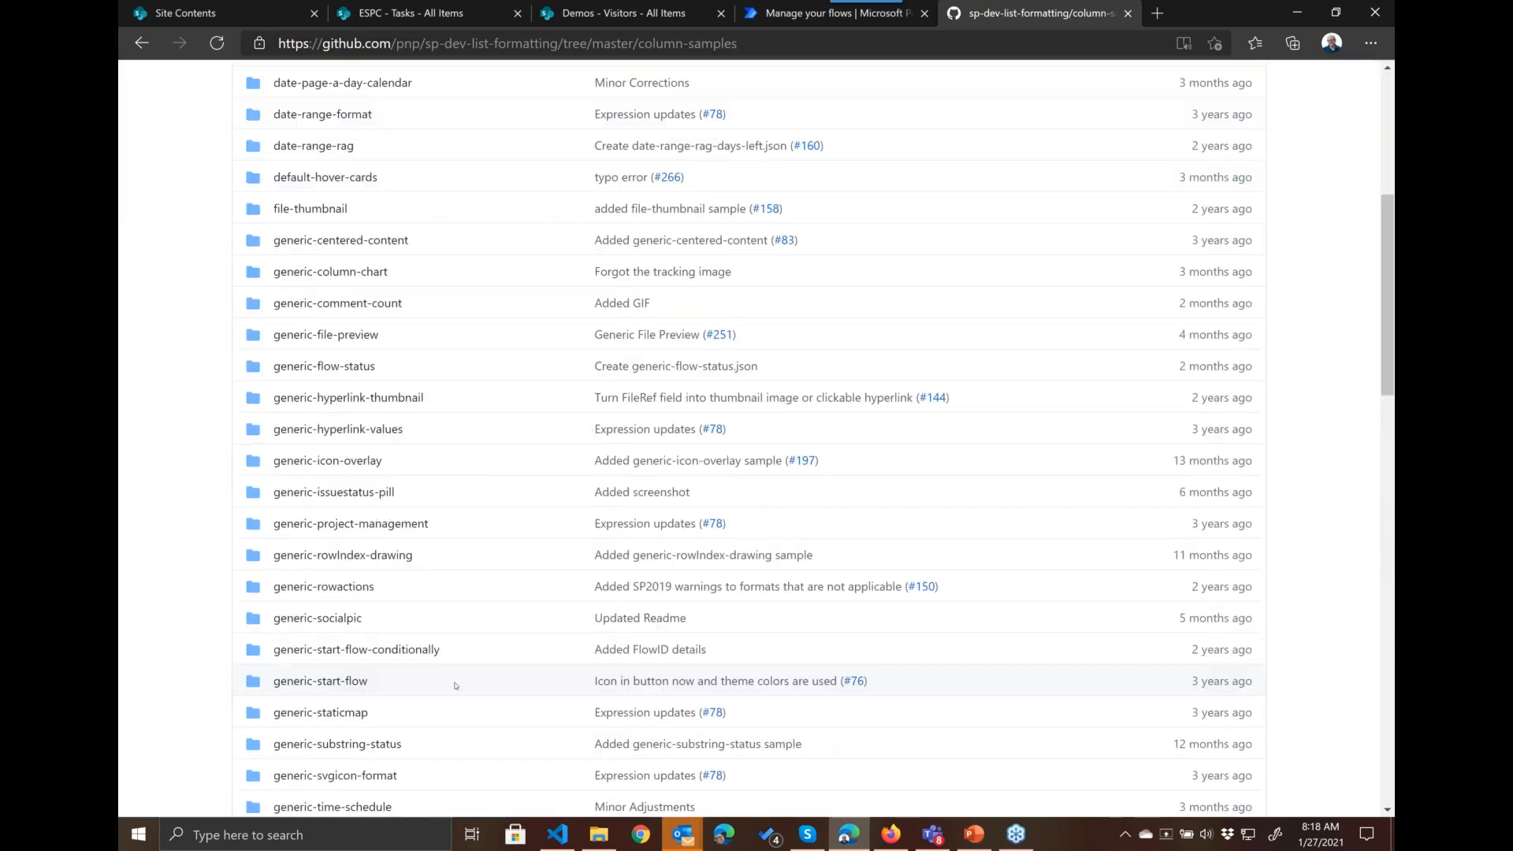
pyautogui.click(318, 618)
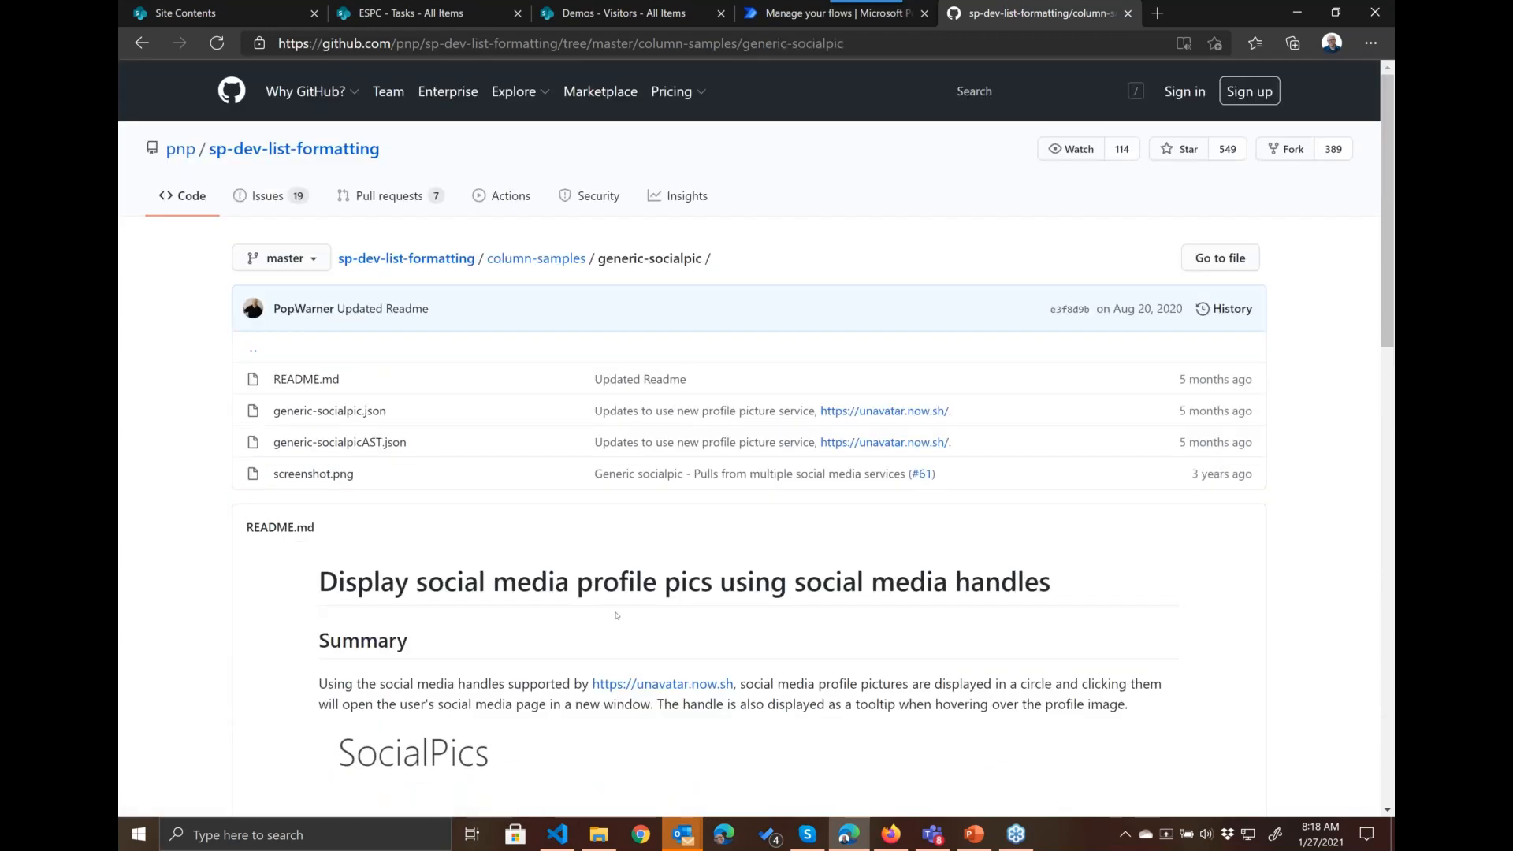
pyautogui.scroll(-6, 617, 615)
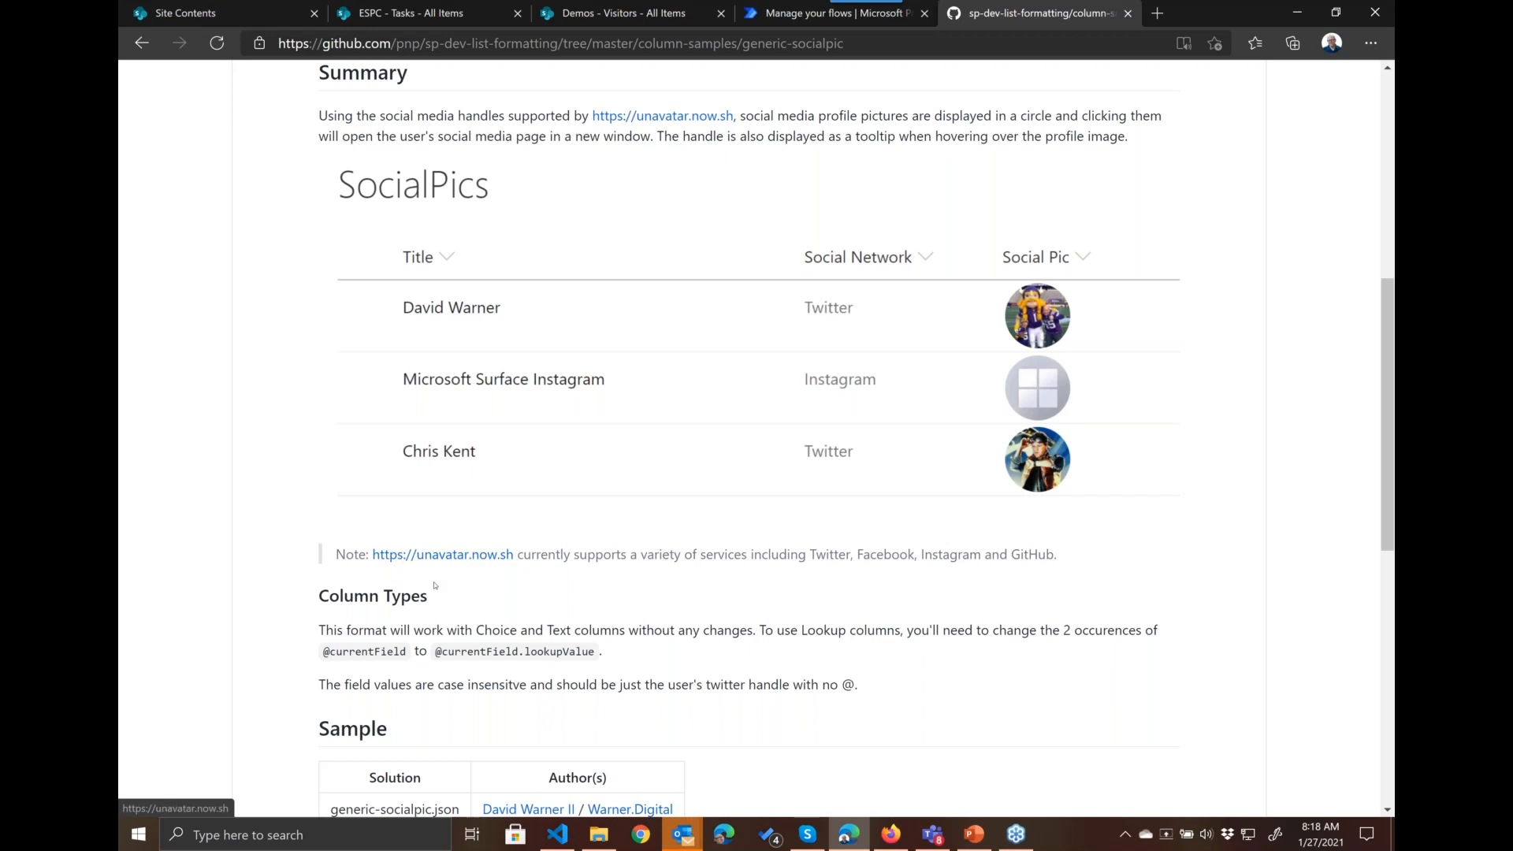
pyautogui.scroll(8, 404, 126)
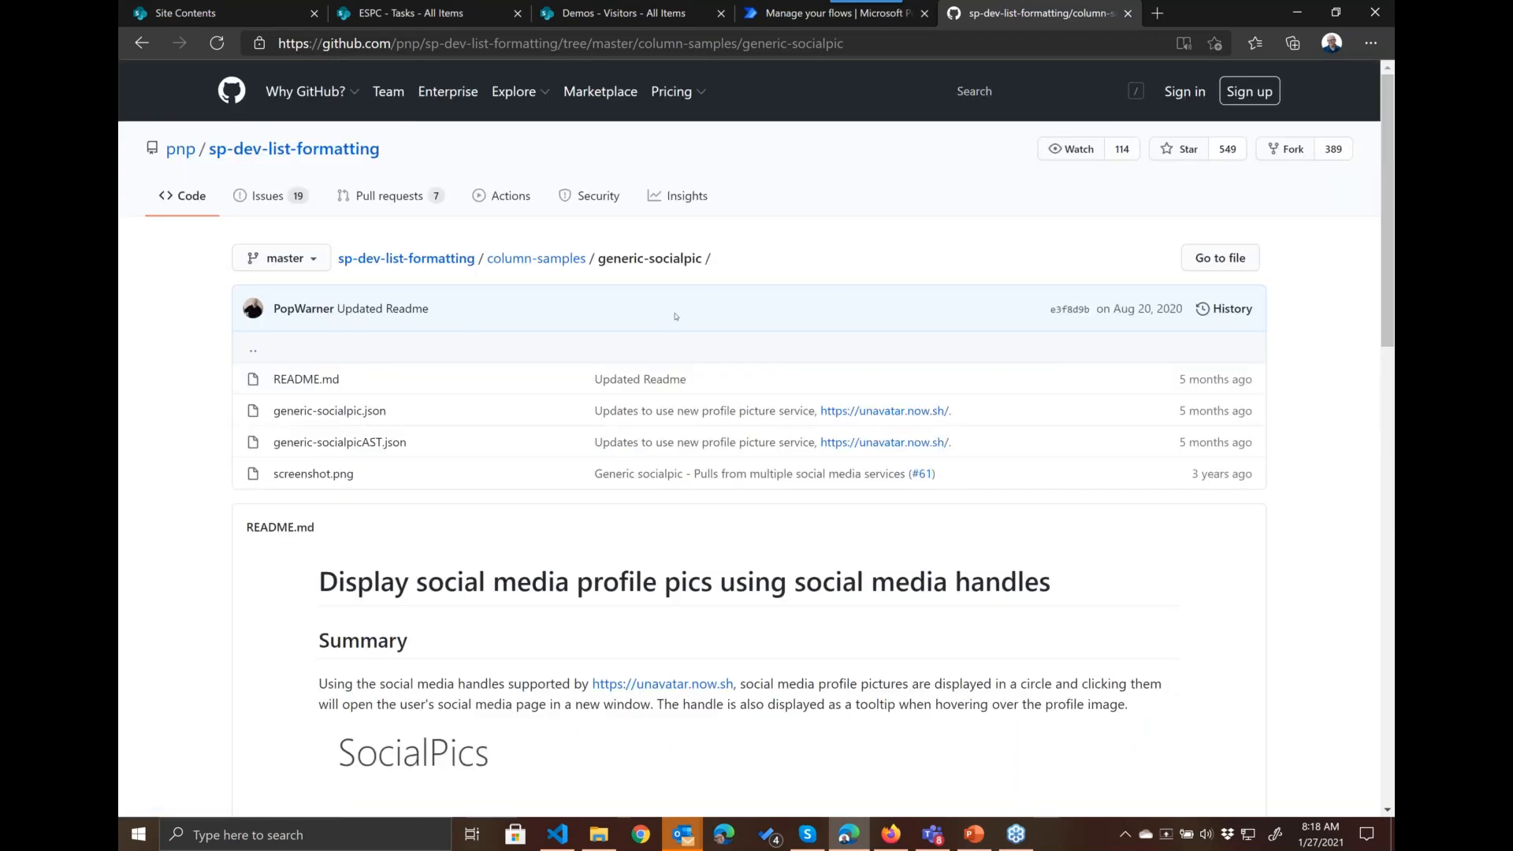
pyautogui.click(536, 260)
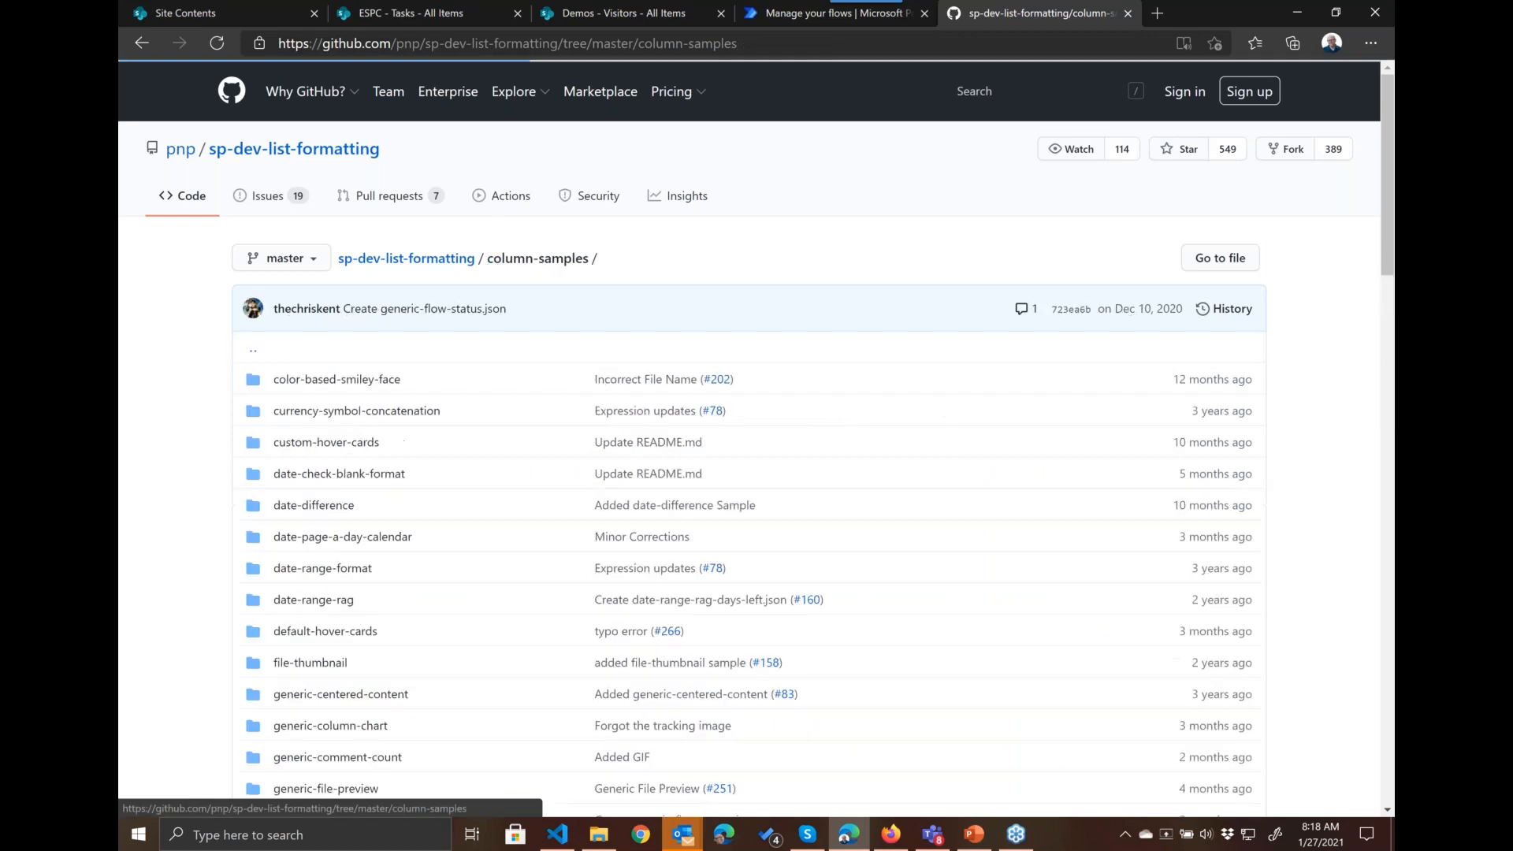
# Step: Reopen the custom-hover-cards sample and review the tracking details hover card in its readme
pyautogui.scroll(-1, 532, 498)
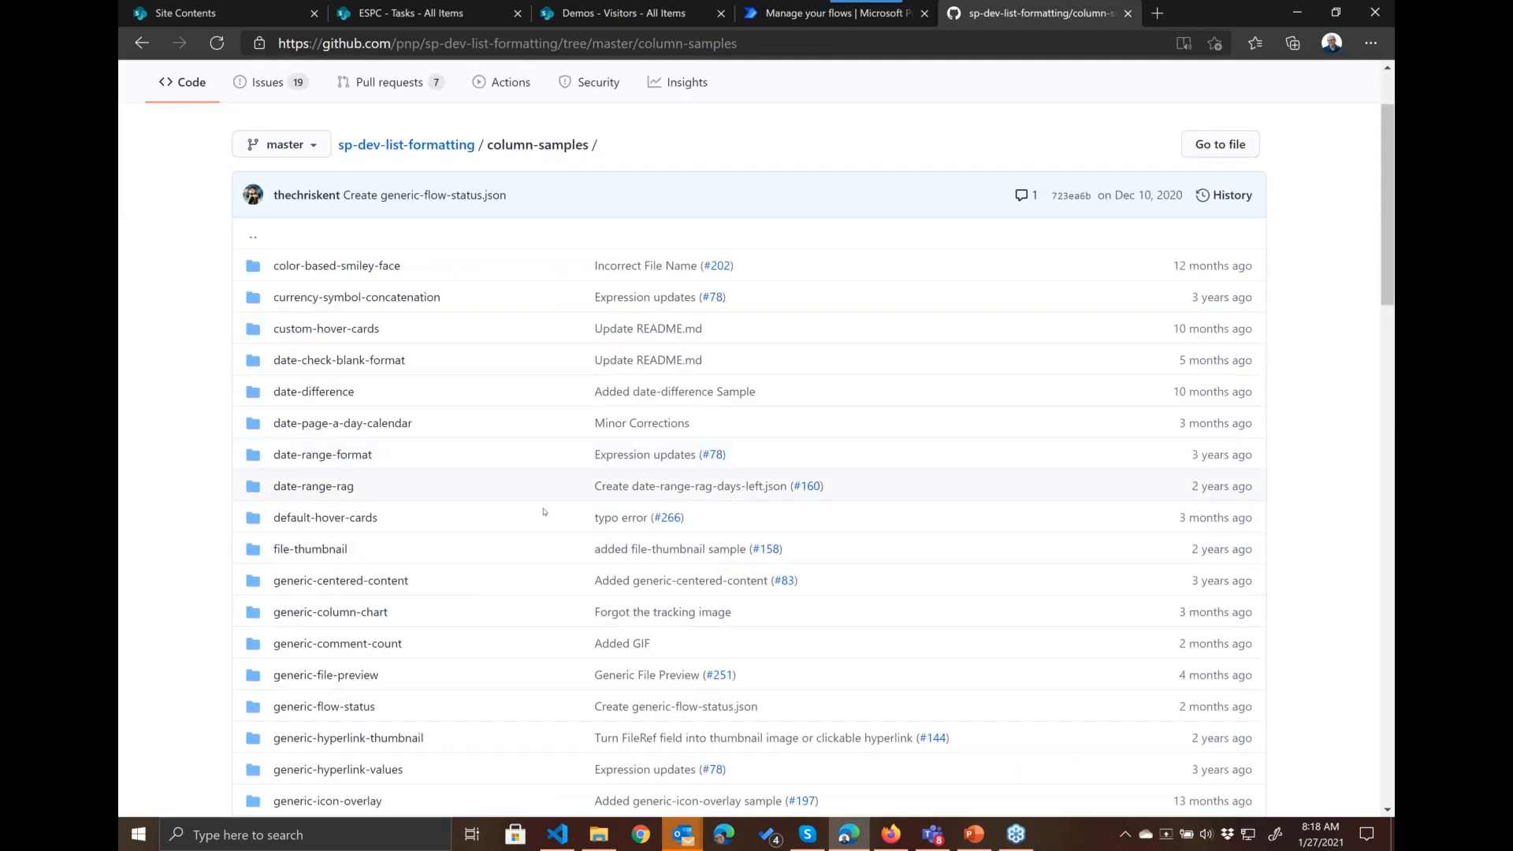
pyautogui.click(347, 328)
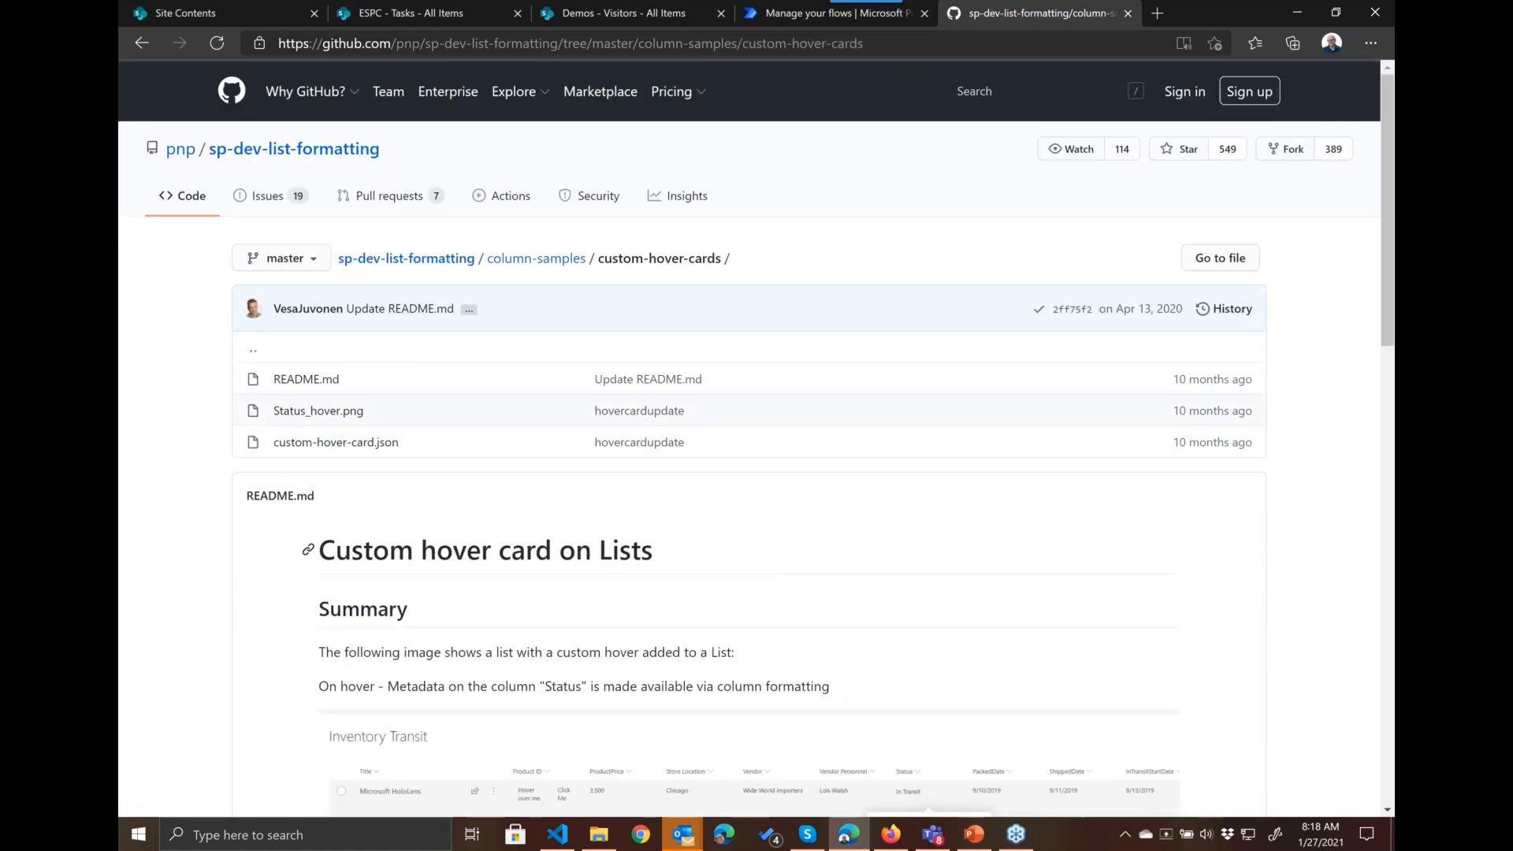
pyautogui.scroll(-2, 394, 558)
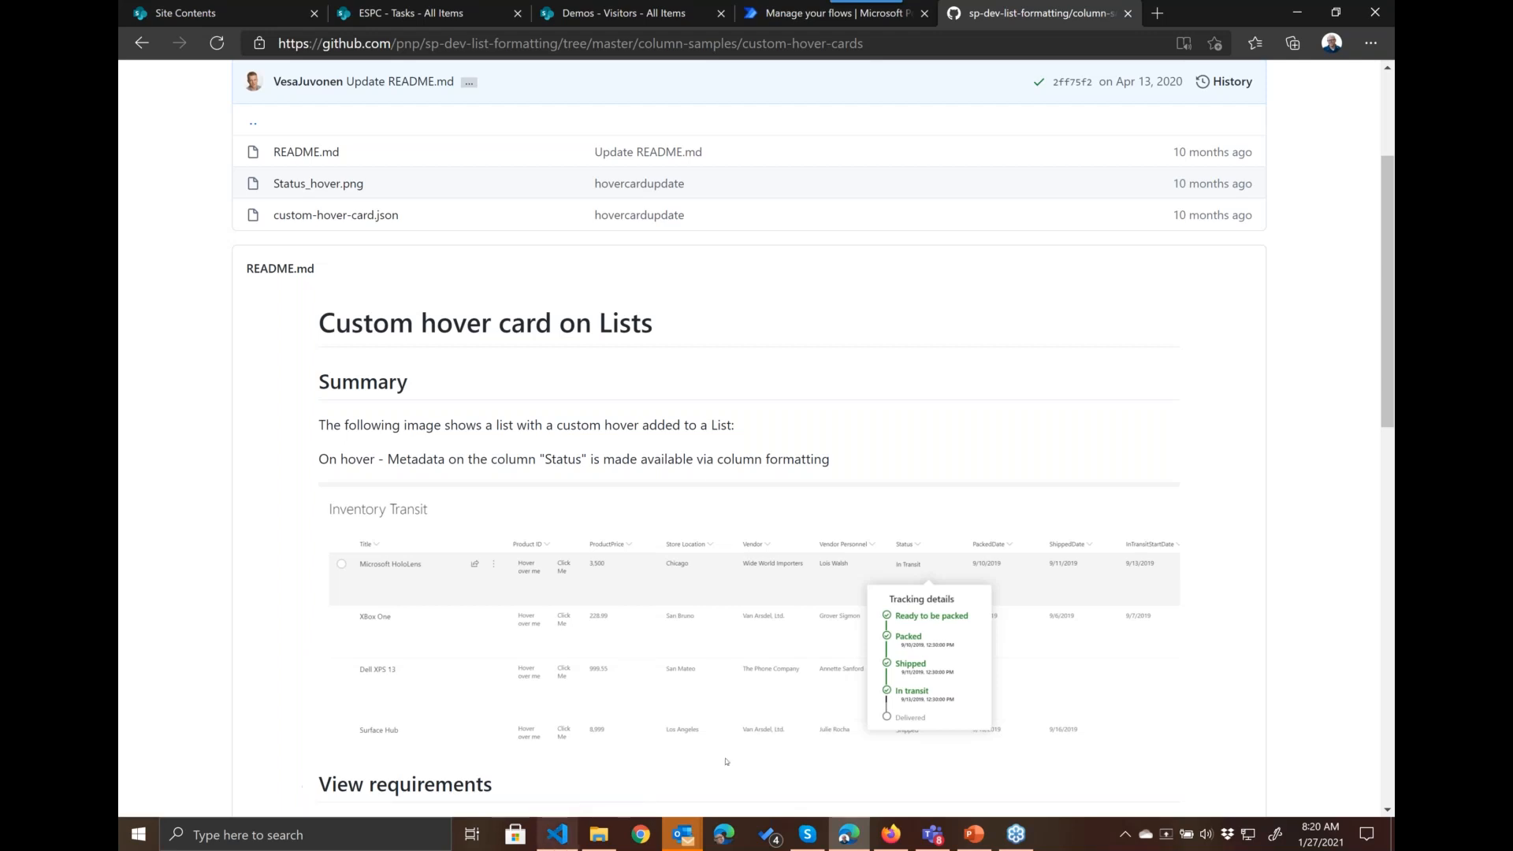
# Step: Switch from the Edge browser to the PowerPoint presentation
pyautogui.click(974, 840)
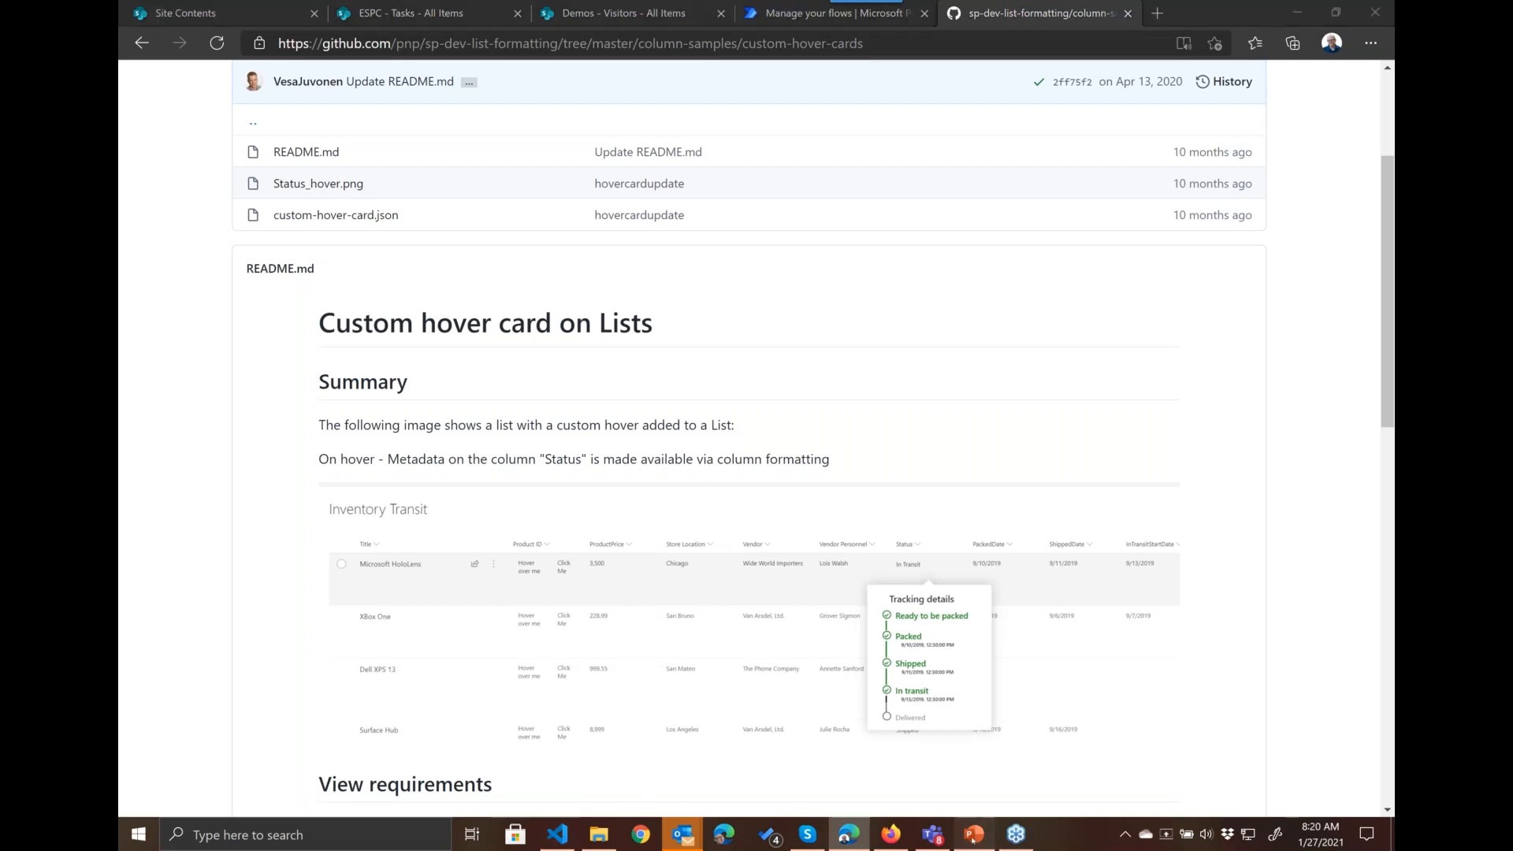